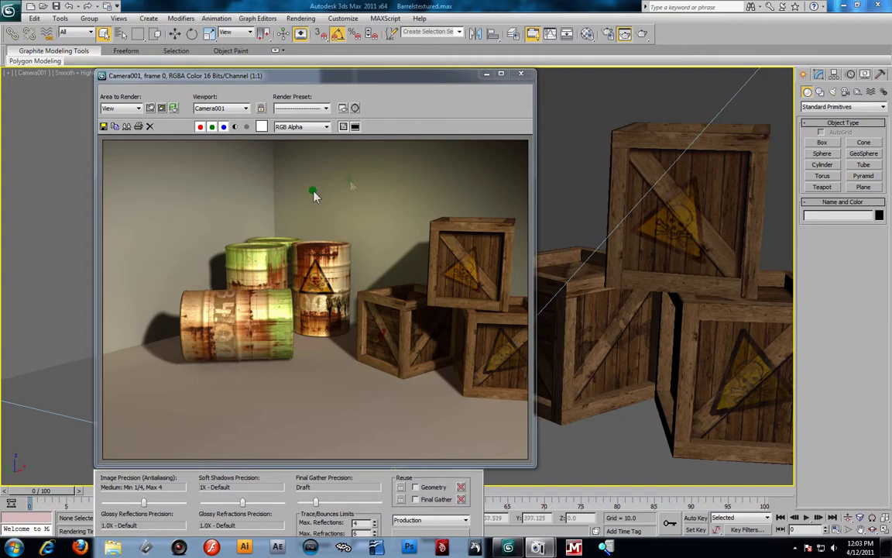
# Close the render window, switch to the Perspective view and hide everything except the room box
pyautogui.click(512, 74)
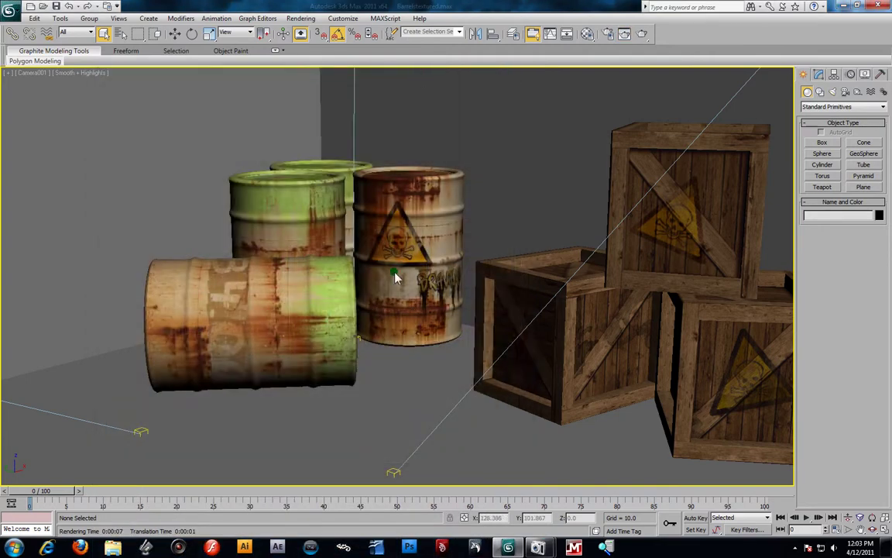
pyautogui.click(494, 199)
pyautogui.press('p')
pyautogui.rightClick(522, 192)
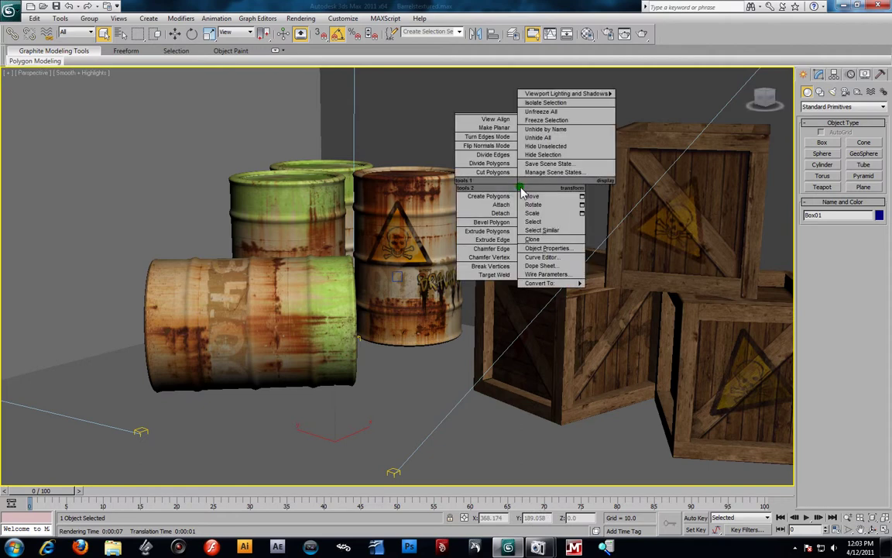
pyautogui.click(560, 147)
# Turn on edged faces display for the room box
pyautogui.scroll(-3, 484, 341)
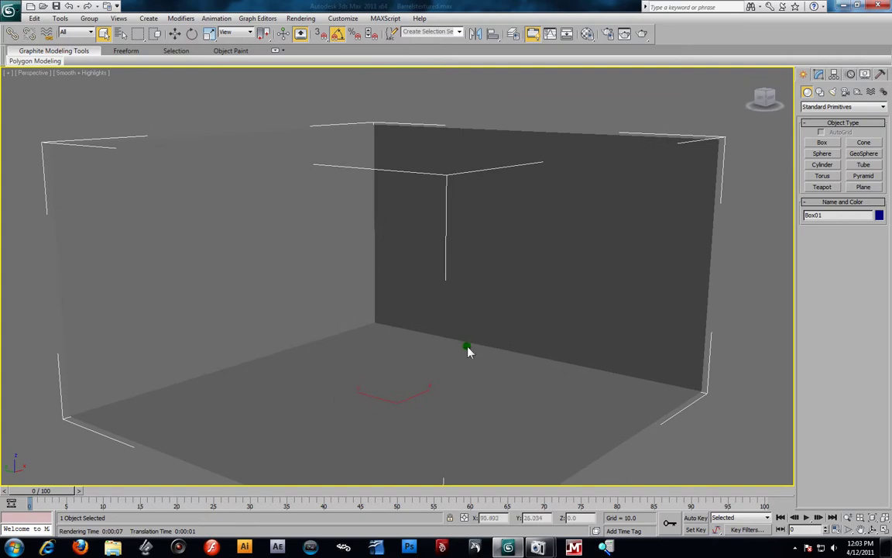
pyautogui.keyDown('alt'); pyautogui.moveTo(519, 361); pyautogui.dragTo(533, 352, button='middle'); pyautogui.keyUp('alt')
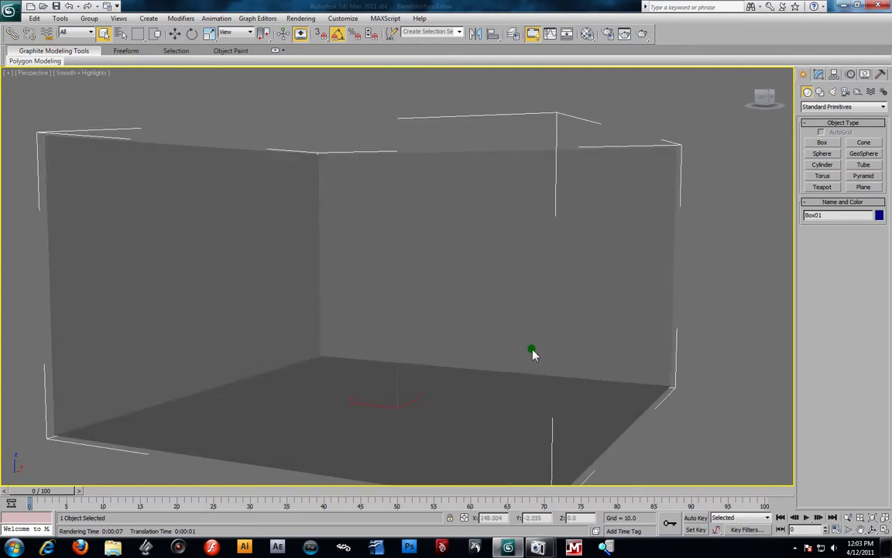
pyautogui.press('F4')
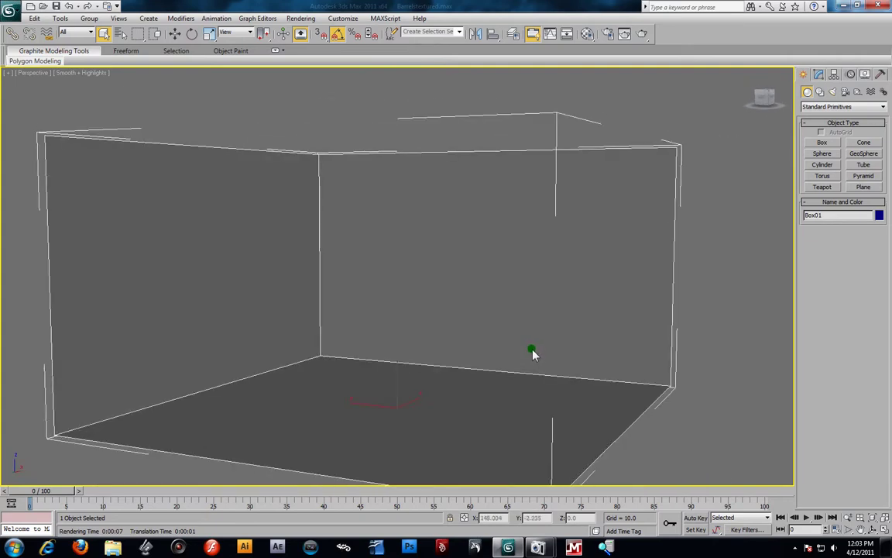
pyautogui.moveTo(532, 353)
pyautogui.keyDown('alt'); pyautogui.mouseDown(button='middle')
pyautogui.moveTo(422, 354)
pyautogui.moveTo(495, 345)
pyautogui.mouseUp(button='middle'); pyautogui.keyUp('alt')
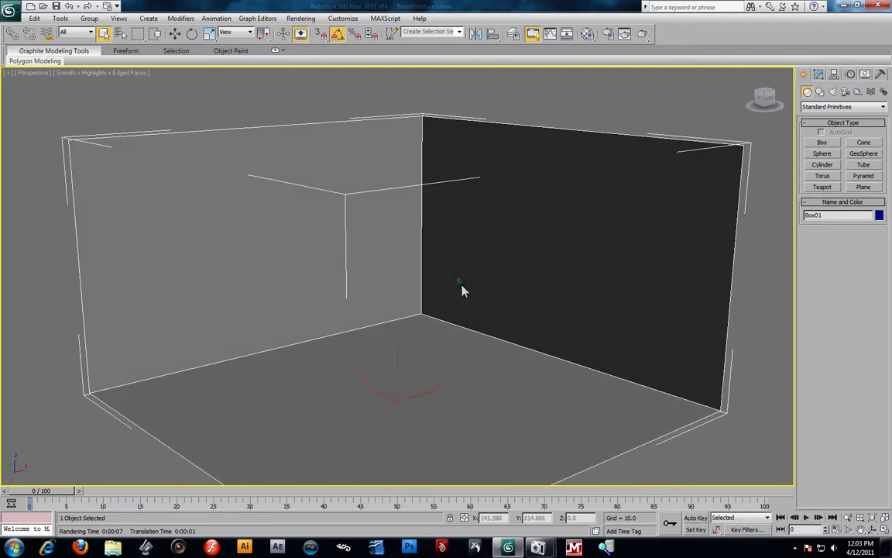
# Convert the room box from Editable Mesh to Editable Poly
pyautogui.click(819, 74)
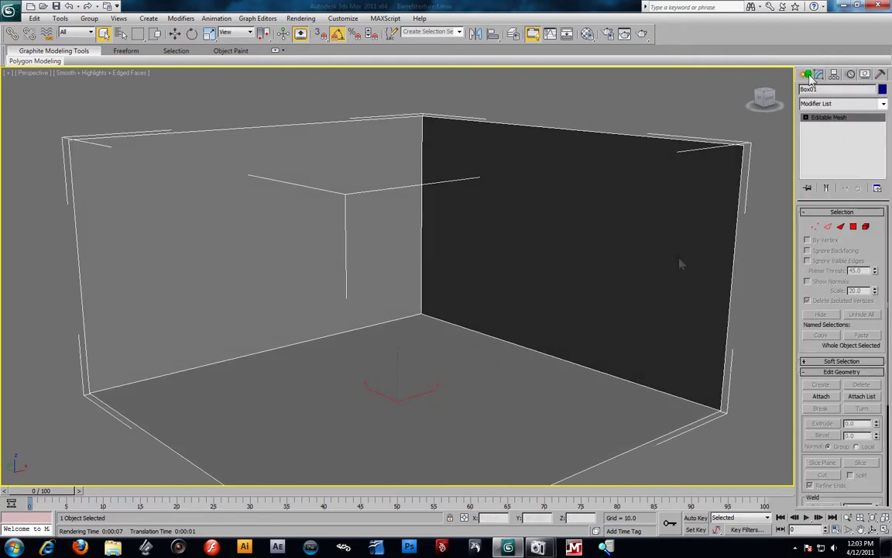
pyautogui.rightClick(827, 118)
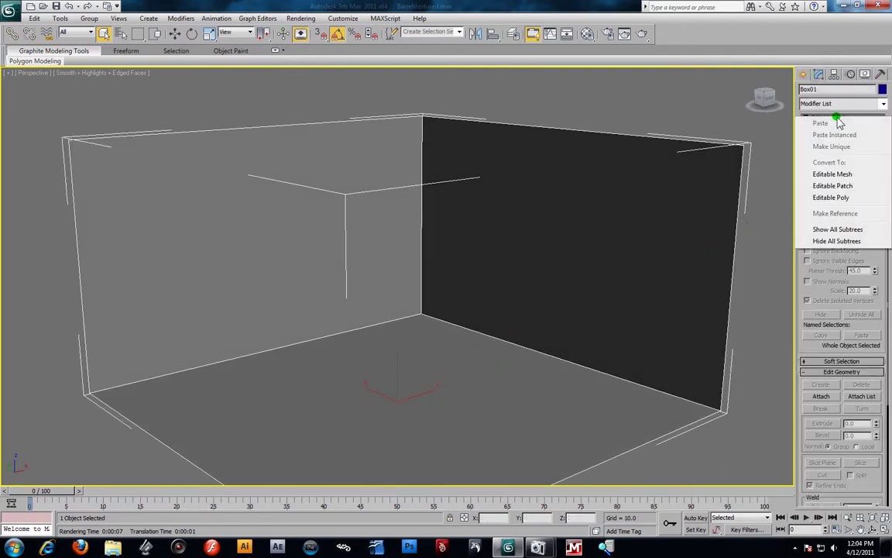
pyautogui.click(830, 199)
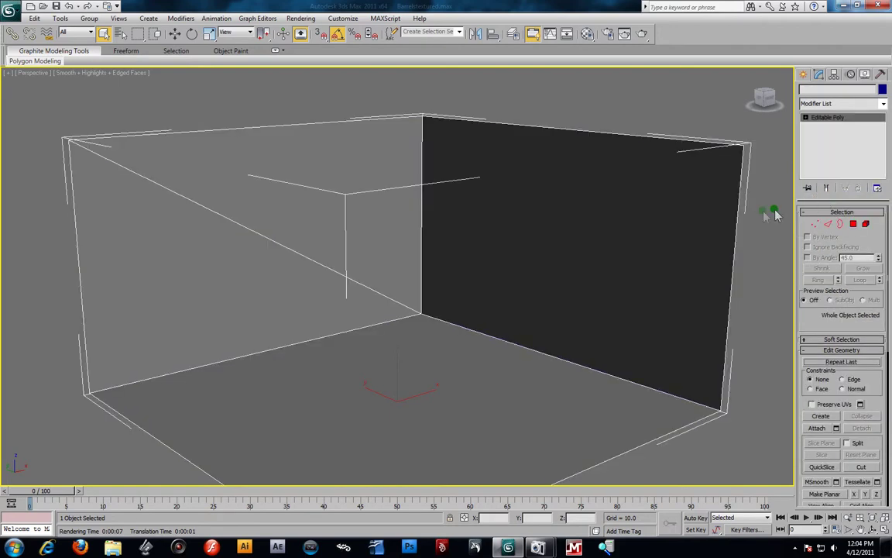
pyautogui.keyDown('alt'); pyautogui.moveTo(683, 261); pyautogui.dragTo(649, 241, button='middle'); pyautogui.keyUp('alt')
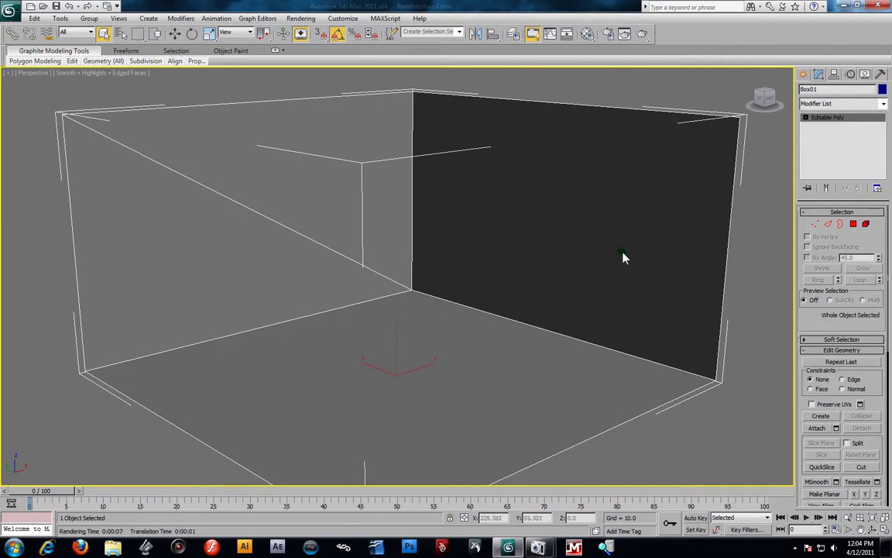
pyautogui.keyDown('alt'); pyautogui.moveTo(635, 209); pyautogui.dragTo(627, 183, button='middle'); pyautogui.keyUp('alt')
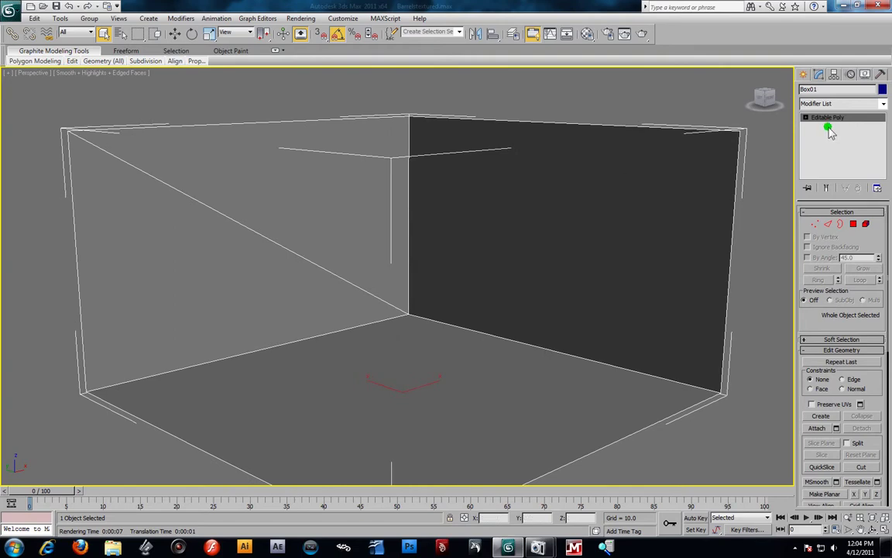
# Add an Unwrap UVW modifier to the room box
pyautogui.click(883, 103)
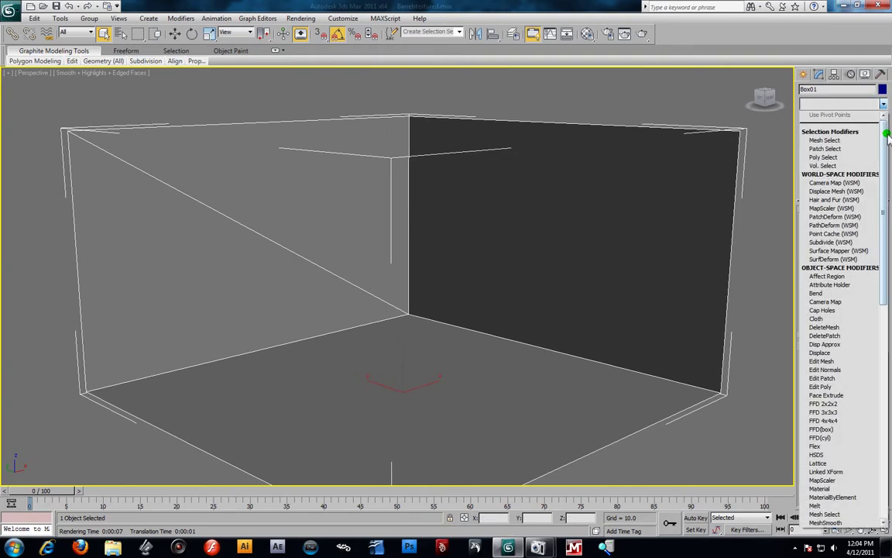
pyautogui.scroll(-15, 852, 450)
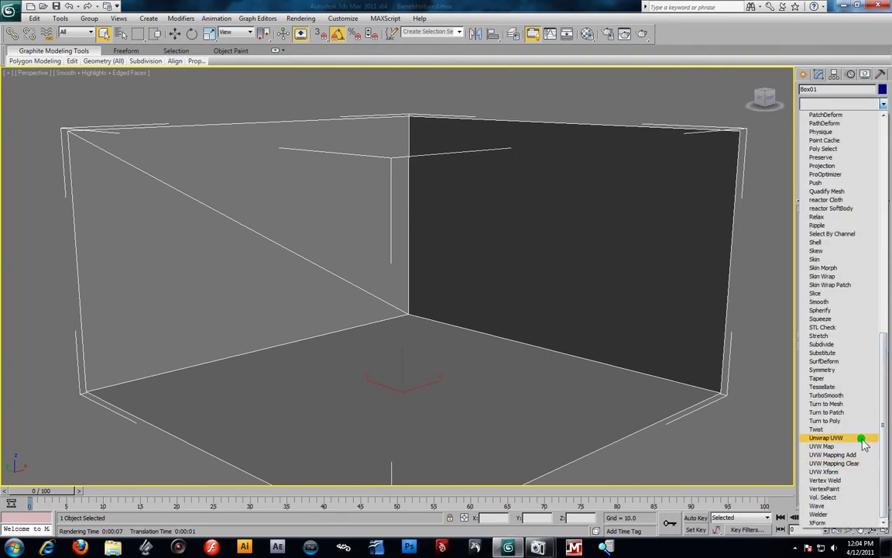
pyautogui.click(862, 440)
pyautogui.keyDown('alt'); pyautogui.moveTo(419, 199); pyautogui.dragTo(478, 198, button='middle'); pyautogui.keyUp('alt')
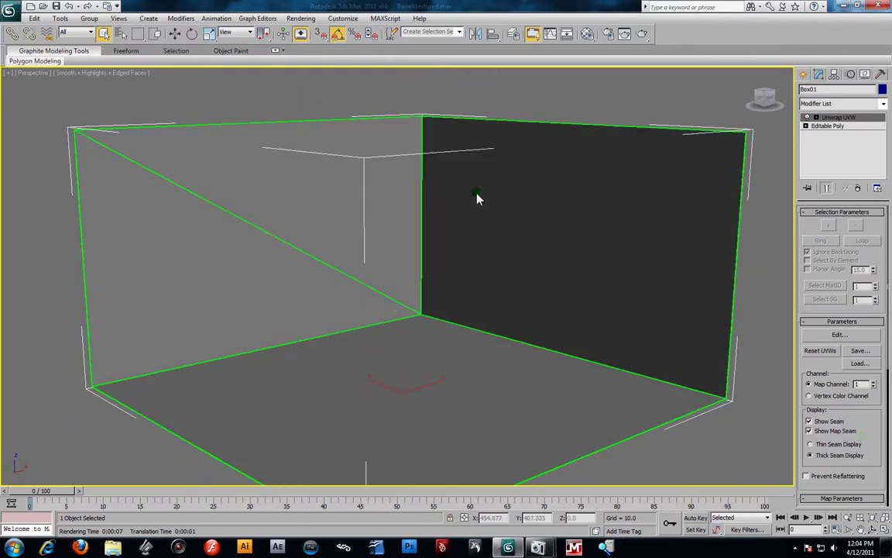
# Select the faces of both room walls at the Face level of the Unwrap UVW modifier
pyautogui.click(808, 117)
pyautogui.click(813, 118)
pyautogui.click(813, 117)
pyautogui.click(813, 118)
pyautogui.click(814, 118)
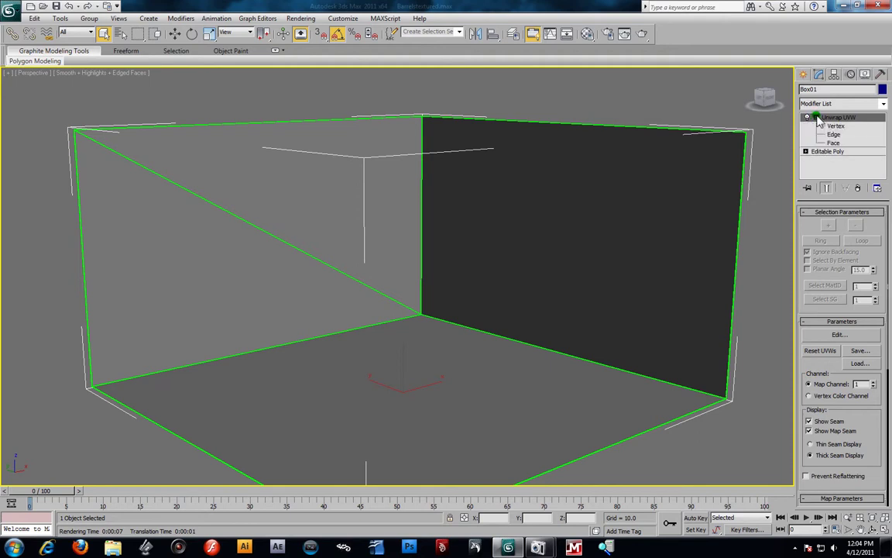
pyautogui.click(834, 143)
pyautogui.click(595, 231)
pyautogui.keyDown('ctrl'); pyautogui.click(236, 299); pyautogui.keyUp('ctrl')
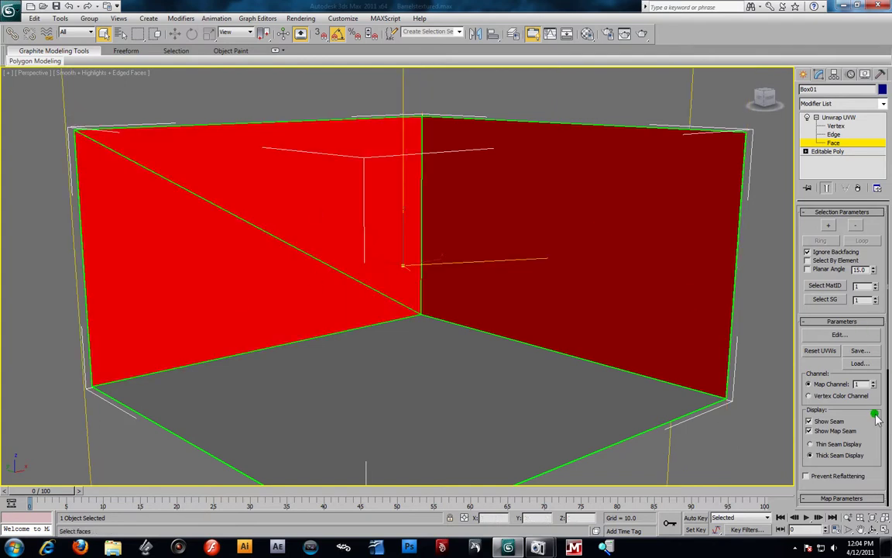
# Apply a Quick Planar Map with Averaged Normals to the selected wall faces
pyautogui.scroll(-3, 865, 324)
pyautogui.scroll(-5, 866, 324)
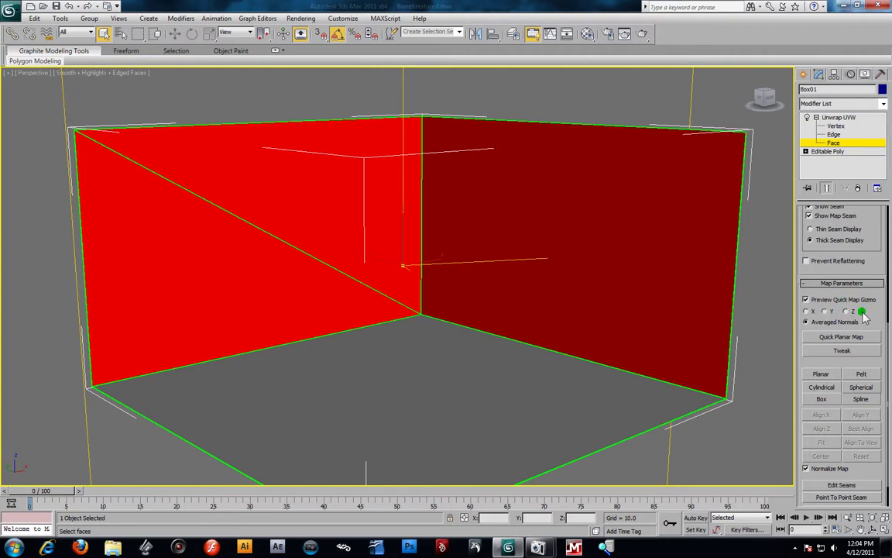
pyautogui.moveTo(874, 314); pyautogui.dragTo(876, 281)
pyautogui.click(843, 301)
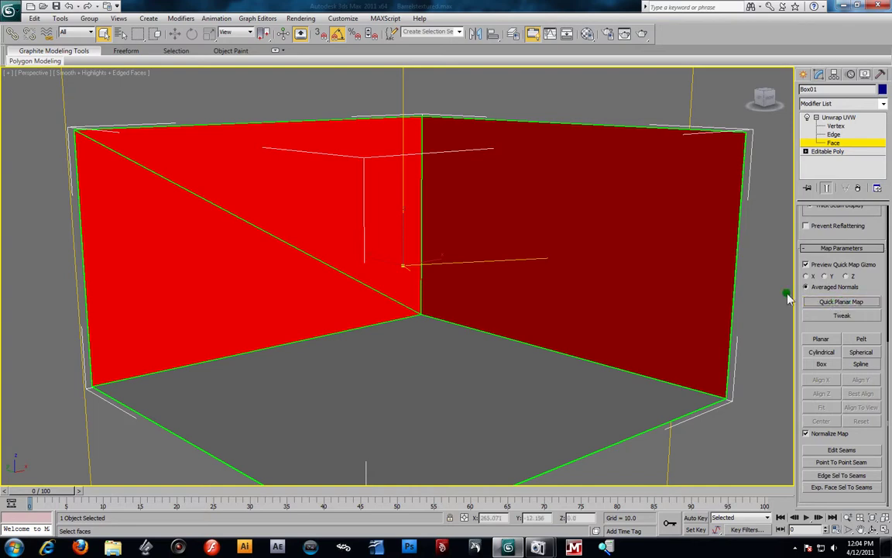
# Start a Pelt map on the wall faces, hide the checker background in the UV editor, and commit the pelt
pyautogui.click(859, 339)
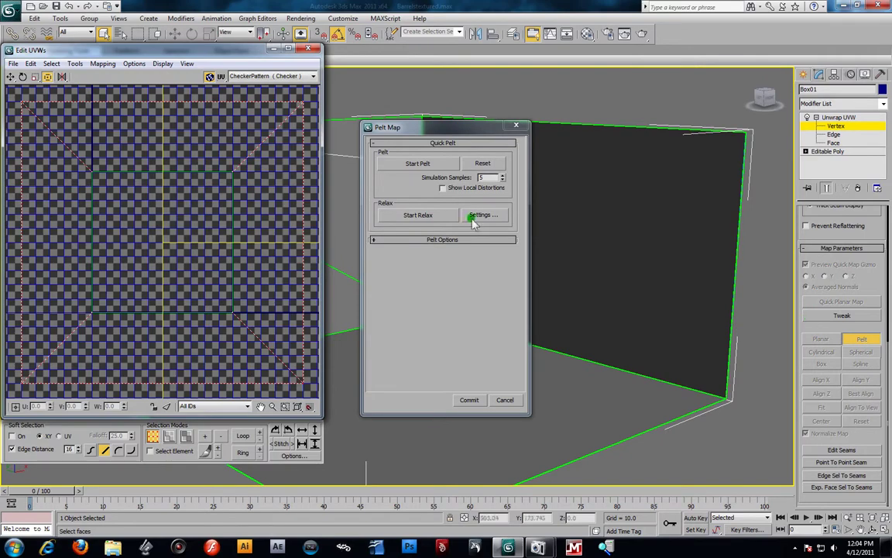
pyautogui.moveTo(391, 126); pyautogui.dragTo(615, 120)
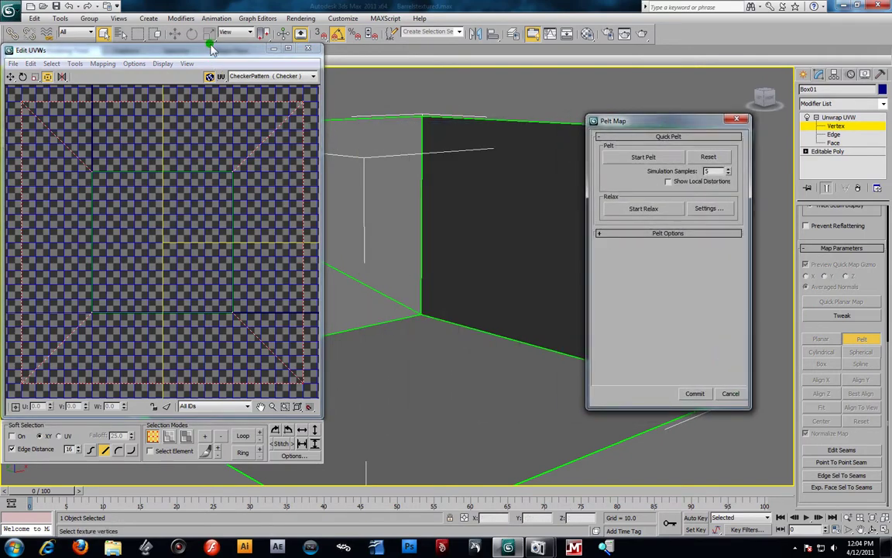
pyautogui.moveTo(188, 49); pyautogui.dragTo(314, 80)
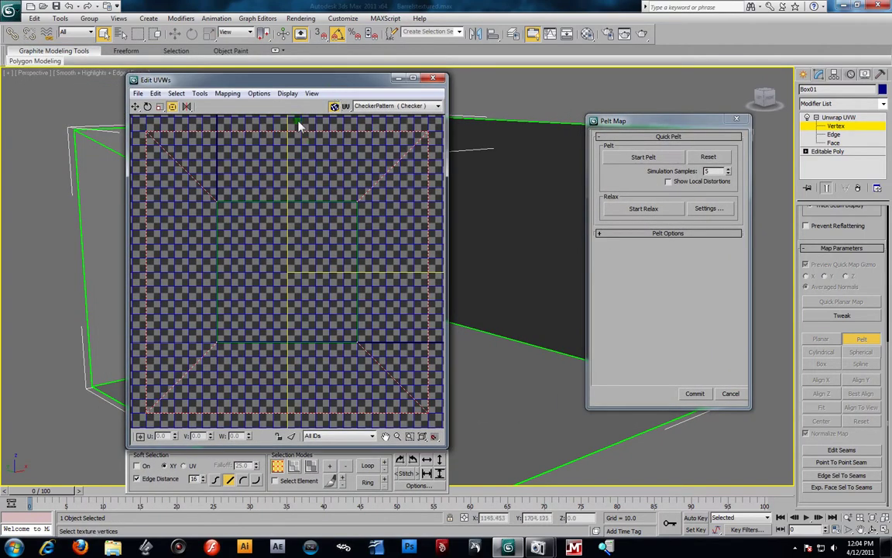
pyautogui.click(333, 105)
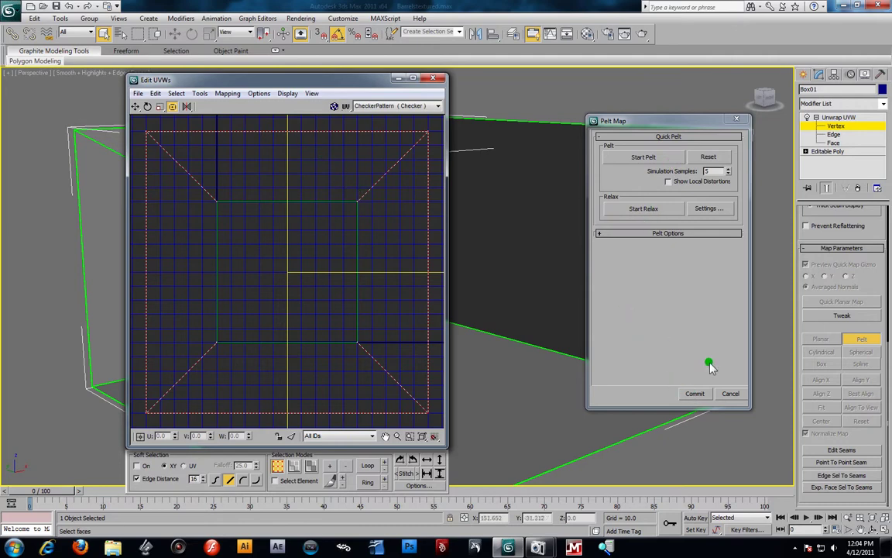
pyautogui.click(706, 395)
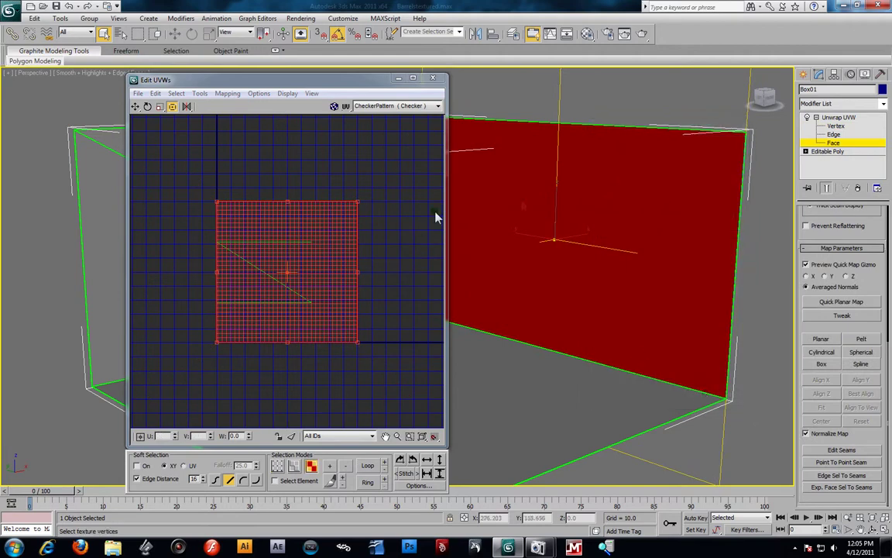
# Move the square UV face of the dark wall sideways, clear of the other UV faces
pyautogui.scroll(-2, 379, 216)
pyautogui.moveTo(281, 259); pyautogui.dragTo(412, 261)
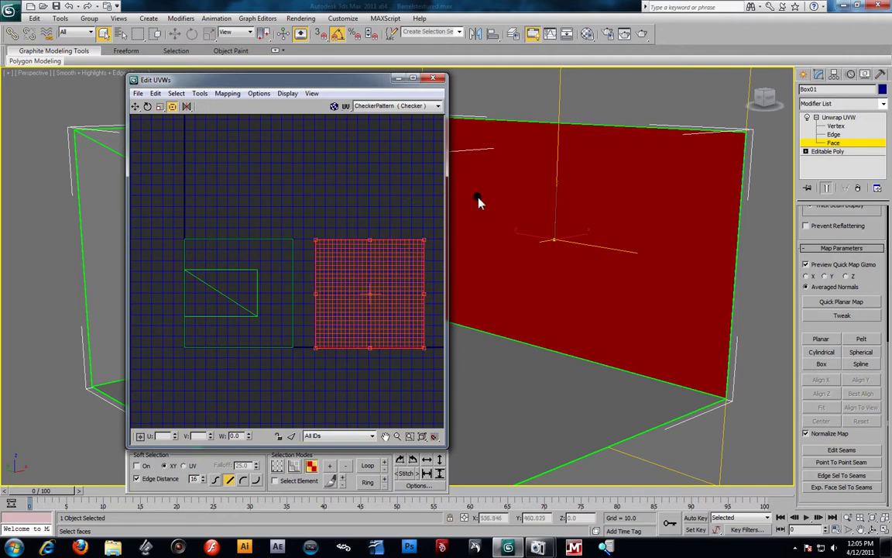
pyautogui.keyDown('alt'); pyautogui.moveTo(581, 269); pyautogui.dragTo(549, 244, button='middle'); pyautogui.keyUp('alt')
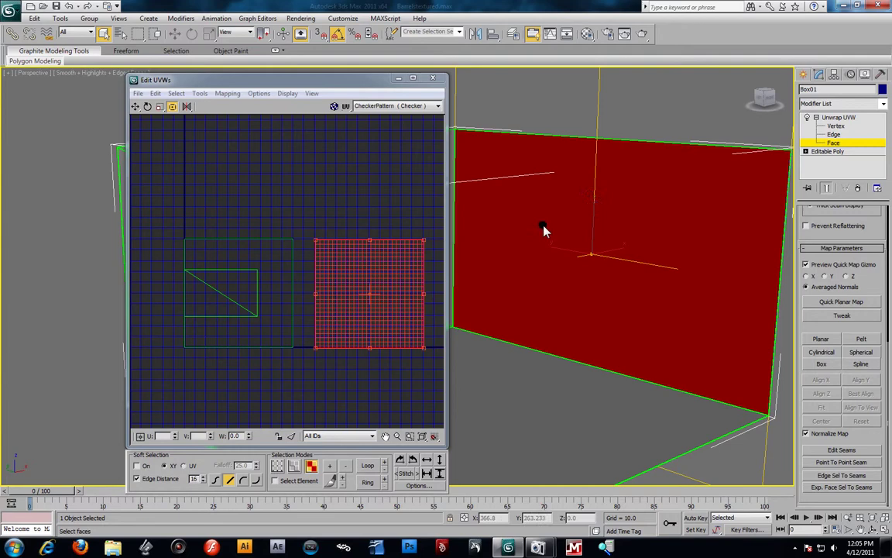
# Select the floor's UV face and move it below the other UV faces
pyautogui.click(293, 253)
pyautogui.keyDown('alt'); pyautogui.moveTo(576, 325); pyautogui.dragTo(589, 226, button='middle'); pyautogui.keyUp('alt')
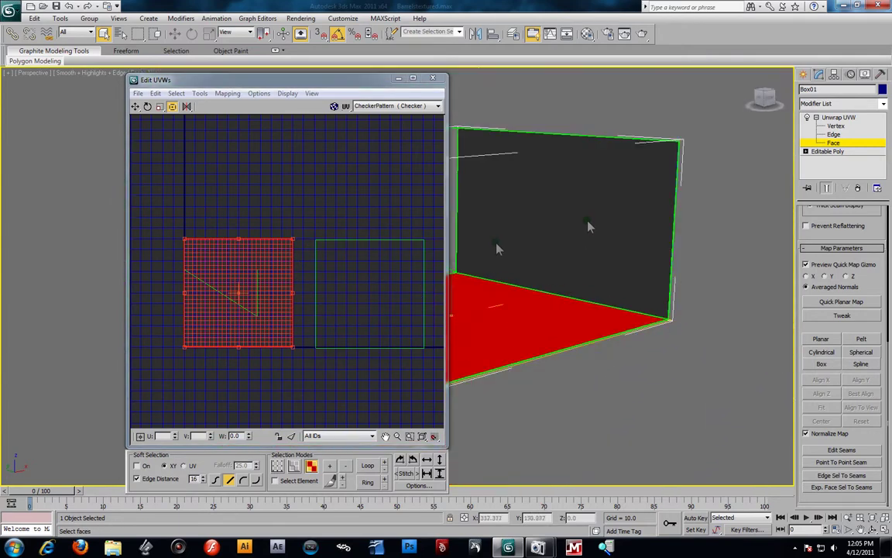
pyautogui.moveTo(282, 263); pyautogui.dragTo(261, 364)
pyautogui.scroll(-3, 349, 335)
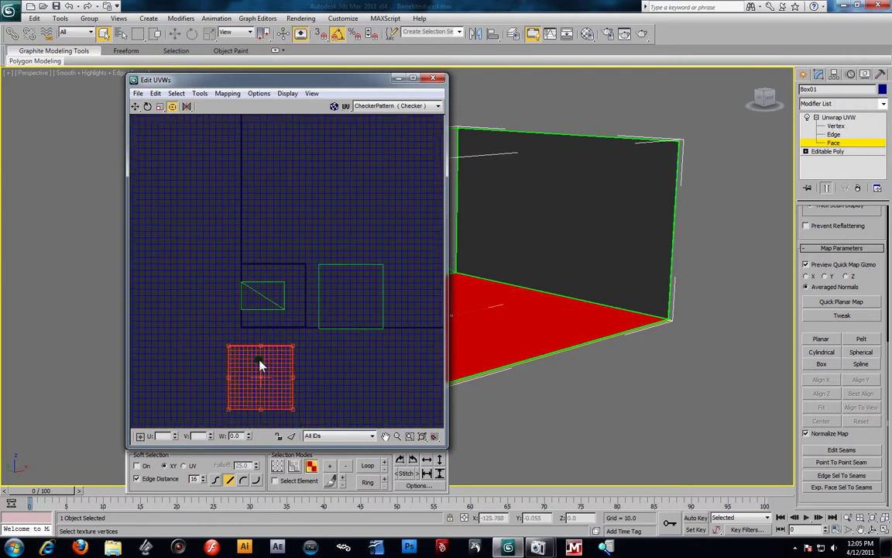
pyautogui.keyDown('alt'); pyautogui.moveTo(540, 295); pyautogui.dragTo(573, 317, button='middle'); pyautogui.keyUp('alt')
pyautogui.scroll(2, 289, 294)
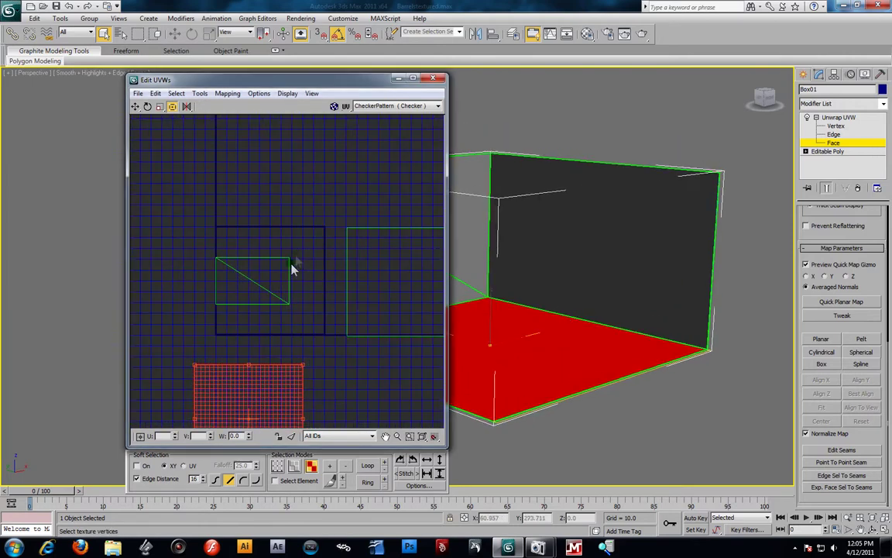
# Try pulling the other wall's upper triangular UV face away from its neighbour, and put it back
pyautogui.click(275, 264)
pyautogui.moveTo(278, 264); pyautogui.dragTo(310, 242)
pyautogui.keyDown('alt'); pyautogui.moveTo(550, 258); pyautogui.dragTo(678, 310, button='middle'); pyautogui.keyUp('alt')
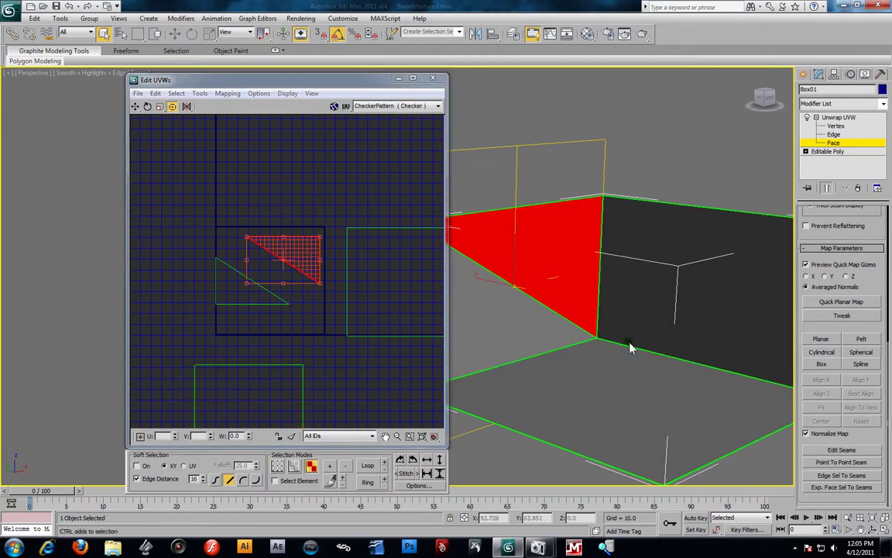
pyautogui.moveTo(303, 247); pyautogui.dragTo(273, 268)
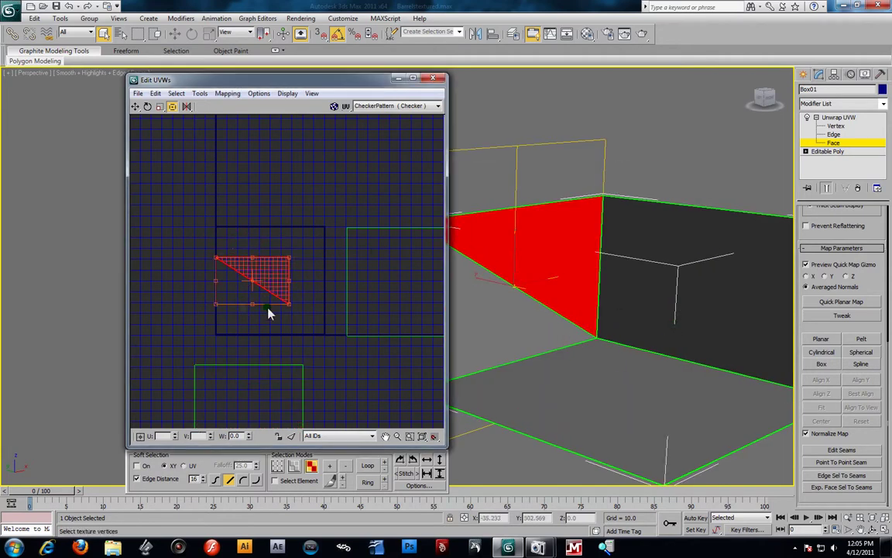
# Select both triangular UV faces of the wall and weld them together, checking the join by selecting the upper triangle
pyautogui.moveTo(307, 329); pyautogui.dragTo(307, 327)
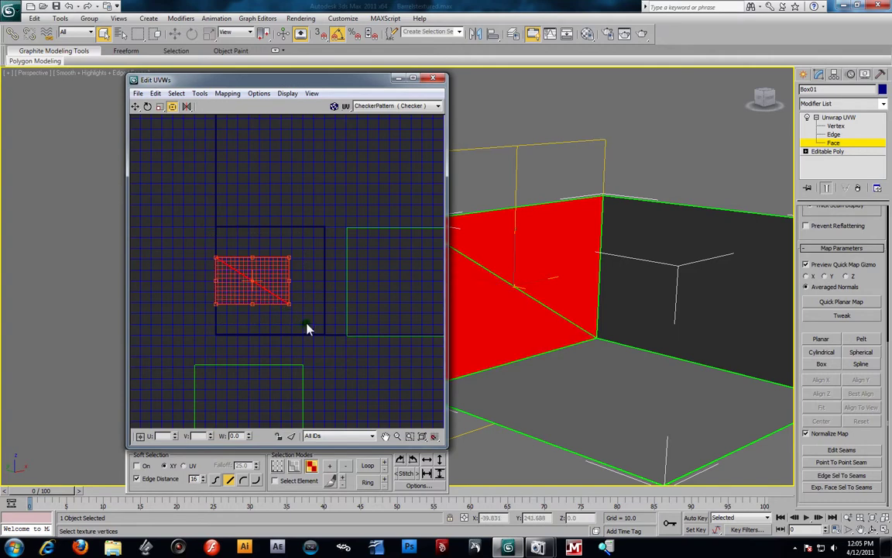
pyautogui.click(201, 94)
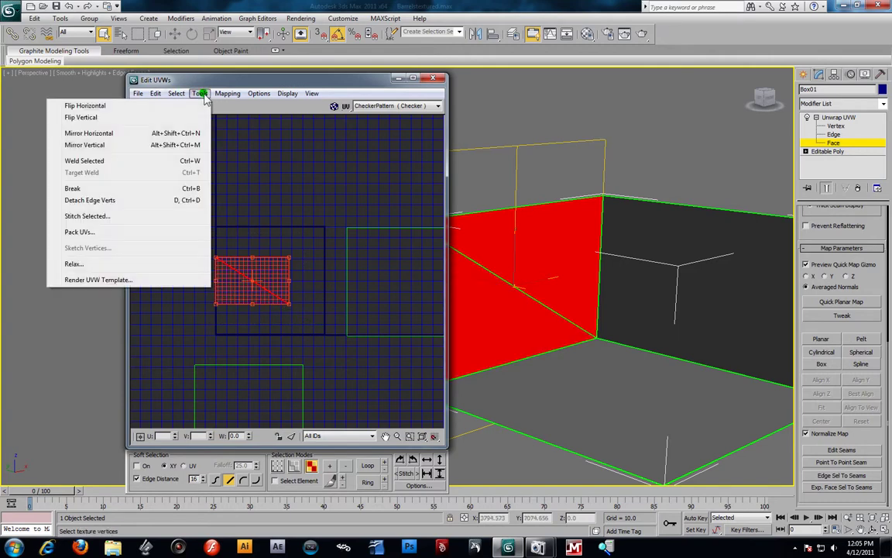
pyautogui.click(107, 161)
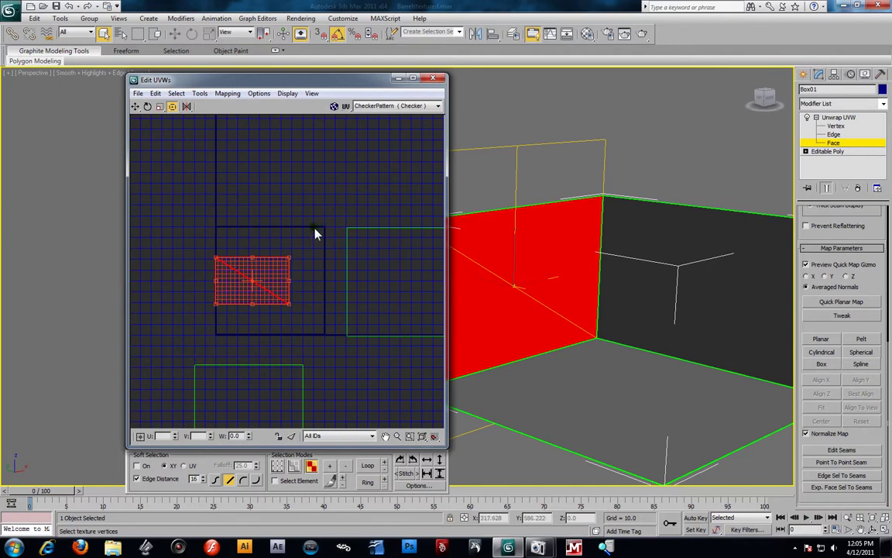
pyautogui.click(309, 297)
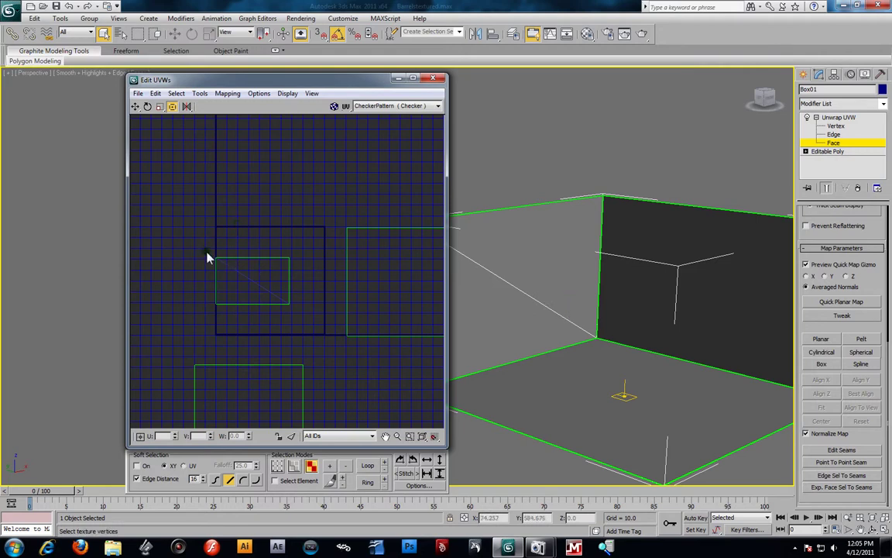
pyautogui.click(275, 269)
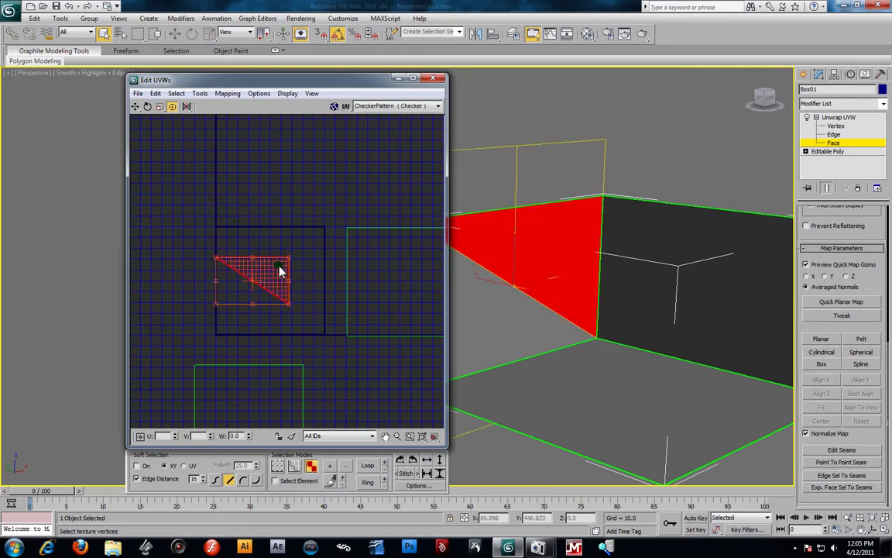
# Try pulling the wall's lower triangular UV face away from the upper one, undo the move, and reselect both triangles
pyautogui.click(195, 245)
pyautogui.click(283, 307)
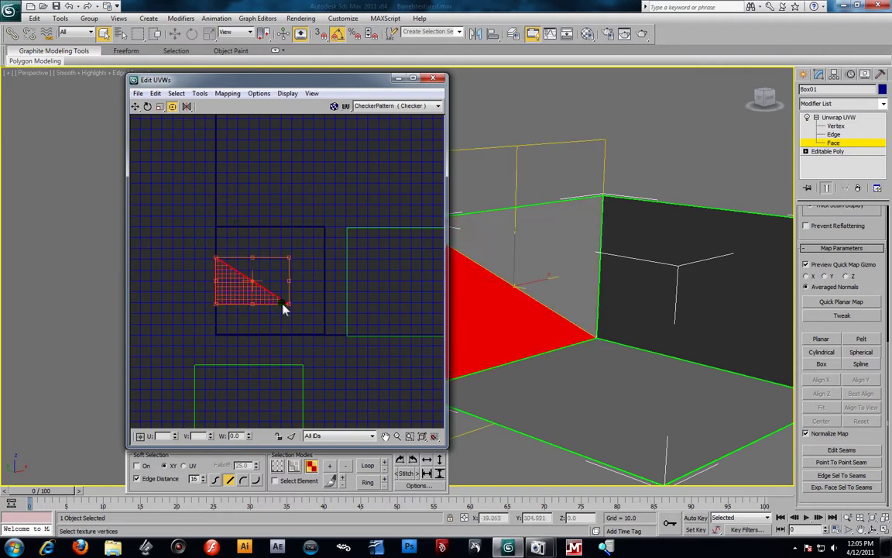
pyautogui.moveTo(273, 305); pyautogui.dragTo(230, 322)
pyautogui.hotkey('ctrl', 'z')
pyautogui.click(197, 231)
pyautogui.hotkey('ctrl', 'z')
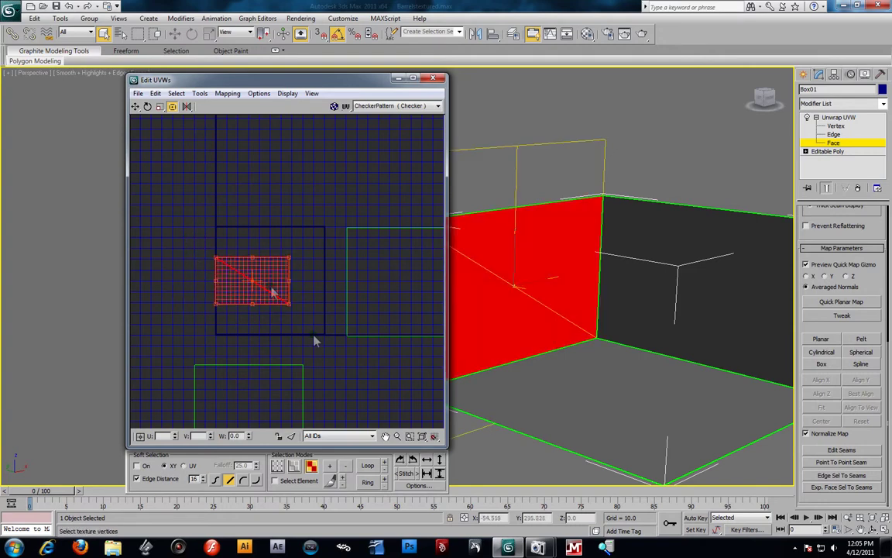
# Weld the wall's two triangular UV faces again as faces, and check the join by selecting one triangle and then both
pyautogui.click(199, 93)
pyautogui.moveTo(176, 93)
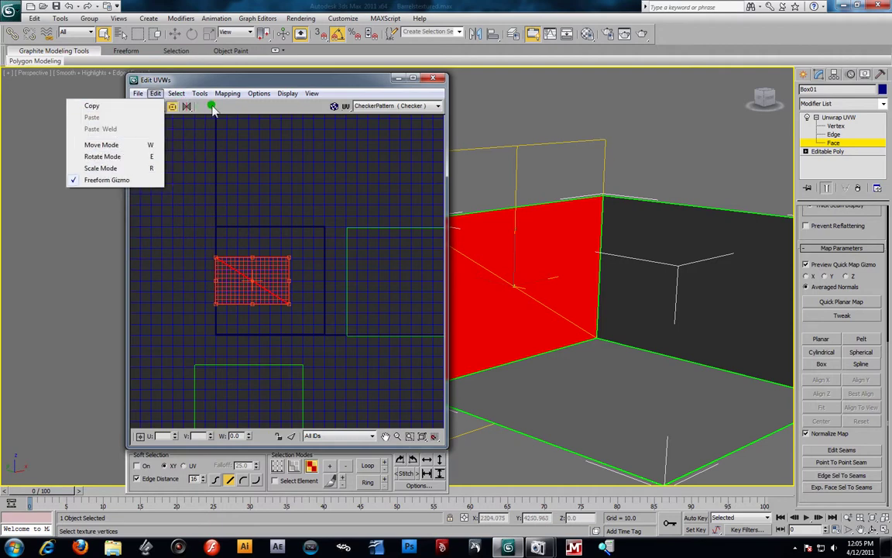
pyautogui.click(134, 161)
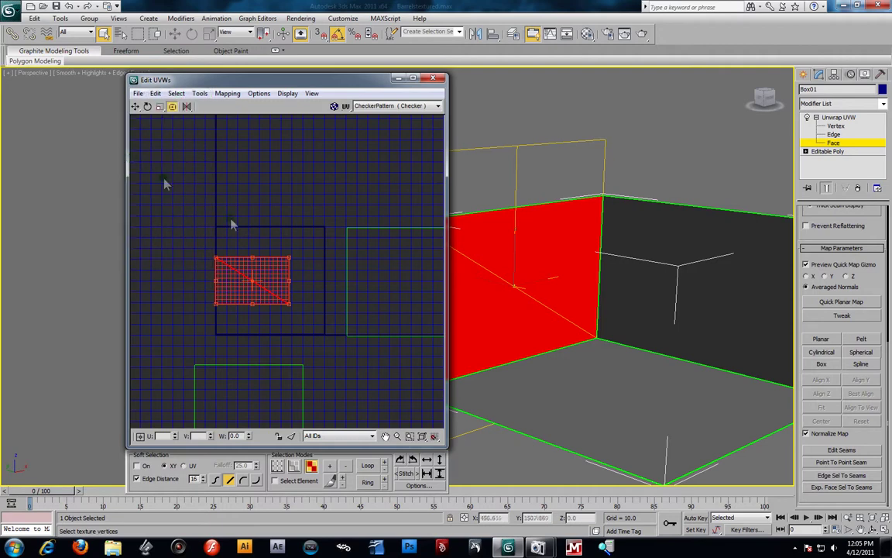
pyautogui.click(232, 251)
pyautogui.click(266, 295)
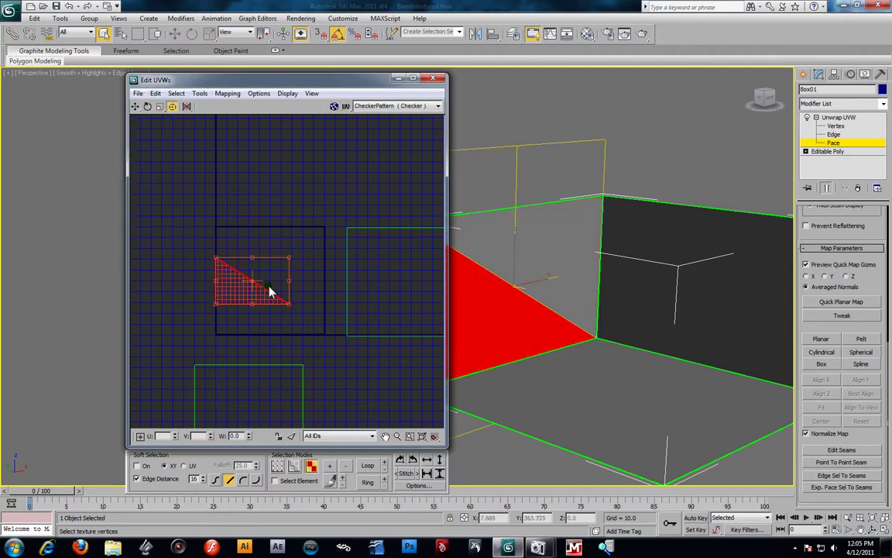
pyautogui.click(287, 293)
pyautogui.moveTo(243, 265); pyautogui.dragTo(319, 331)
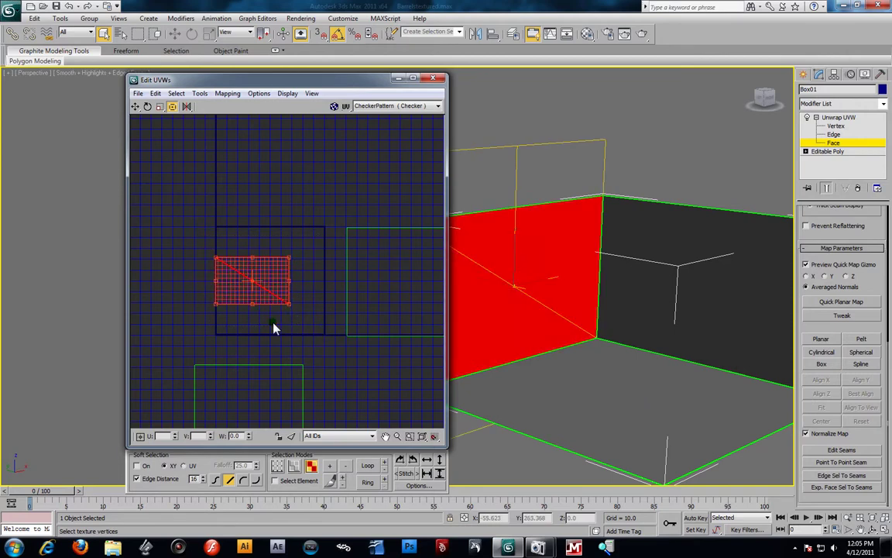
pyautogui.click(252, 298)
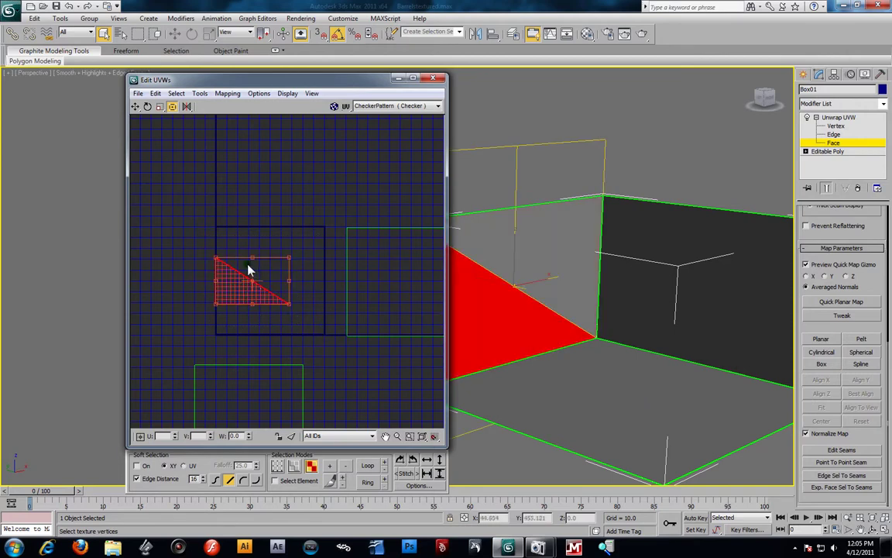
pyautogui.click(193, 247)
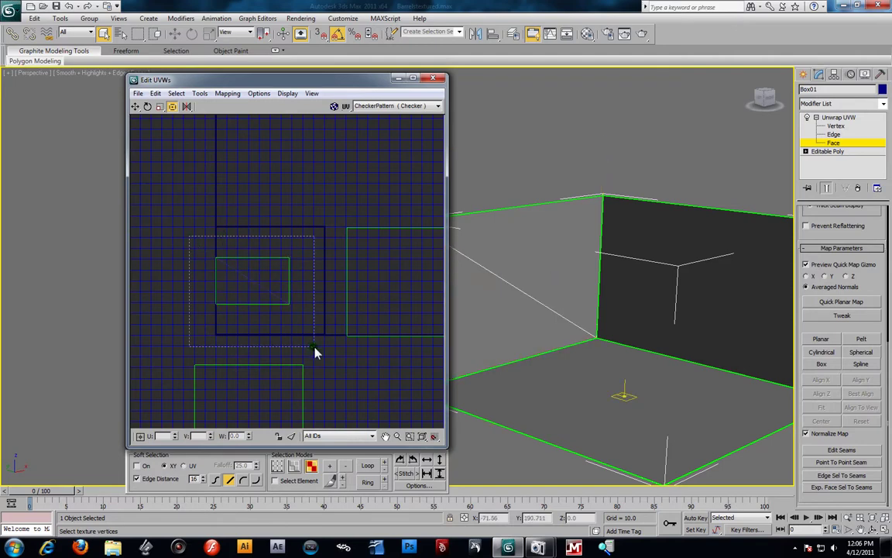
pyautogui.moveTo(315, 347); pyautogui.dragTo(294, 321)
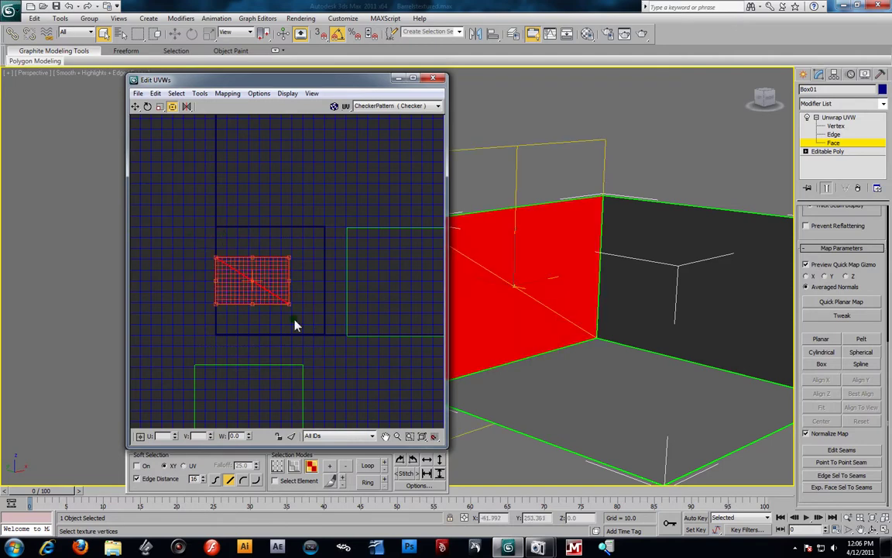
# Select the UV vertices at the corners of the two-triangle wall rectangle and weld them together
pyautogui.click(278, 465)
pyautogui.moveTo(192, 237); pyautogui.dragTo(307, 324)
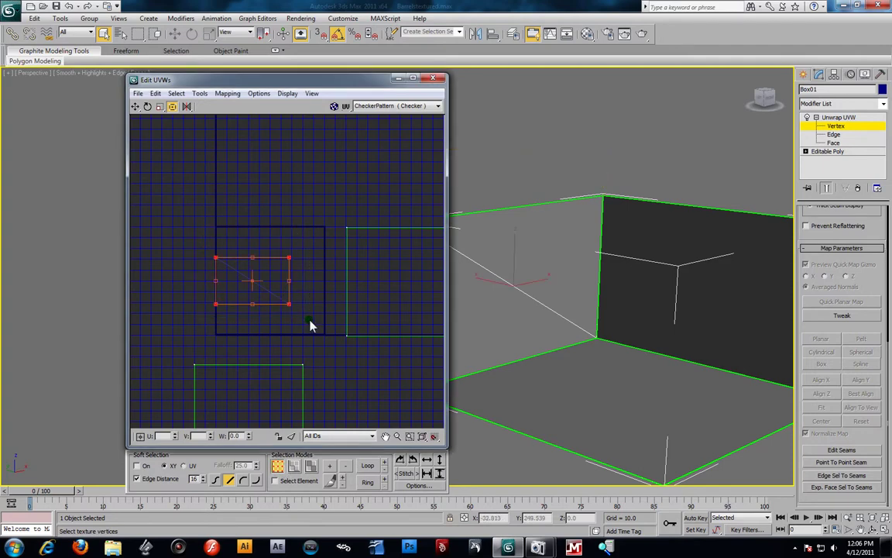
pyautogui.click(200, 92)
pyautogui.click(136, 164)
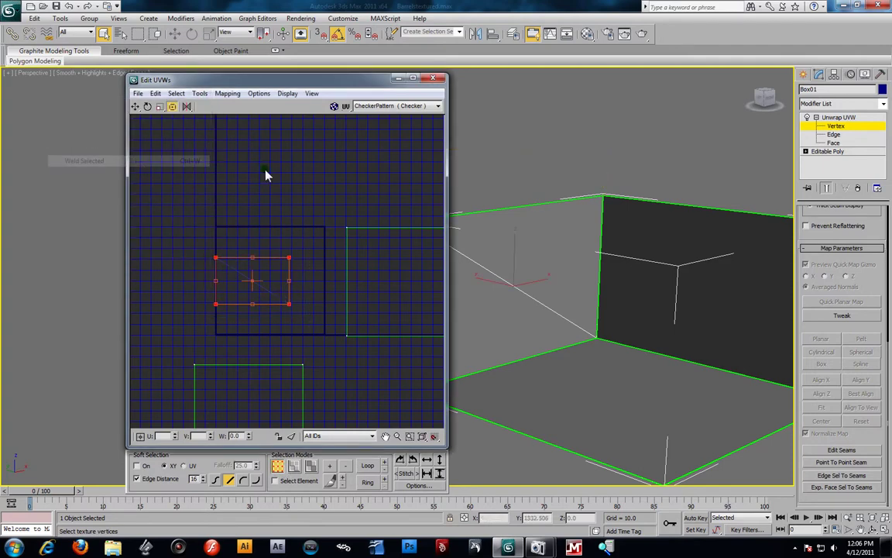
pyautogui.click(304, 229)
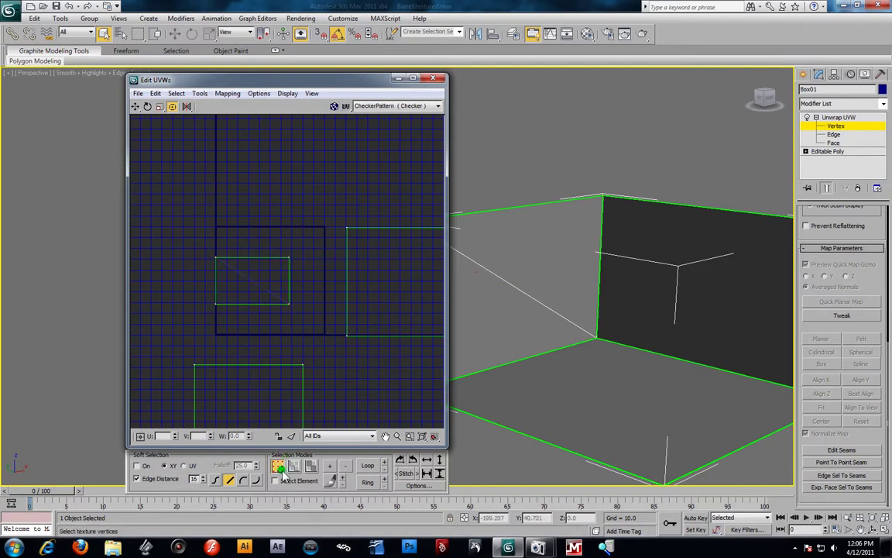
# Turn on element selection and move the two-triangle wall rectangle as one piece near the upper-left corner of the texture square
pyautogui.click(288, 263)
pyautogui.click(136, 106)
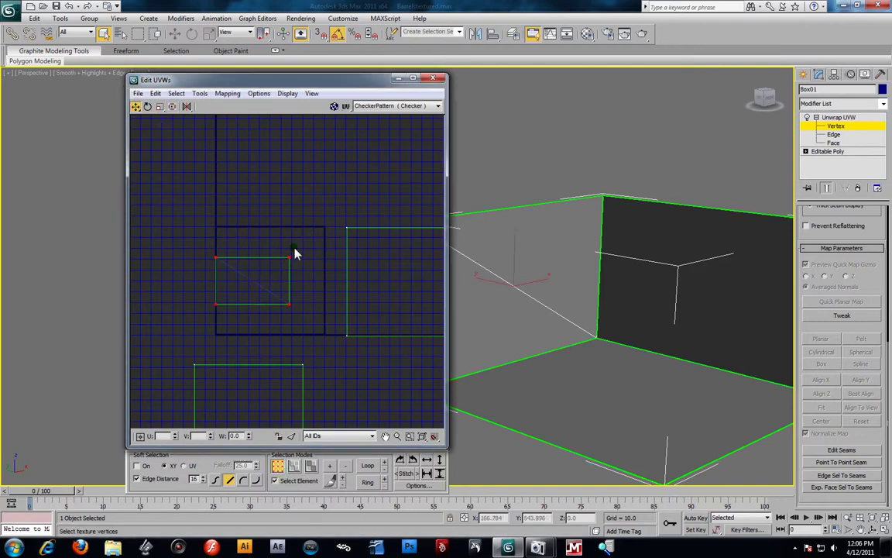
pyautogui.moveTo(288, 263); pyautogui.dragTo(274, 245)
pyautogui.click(310, 466)
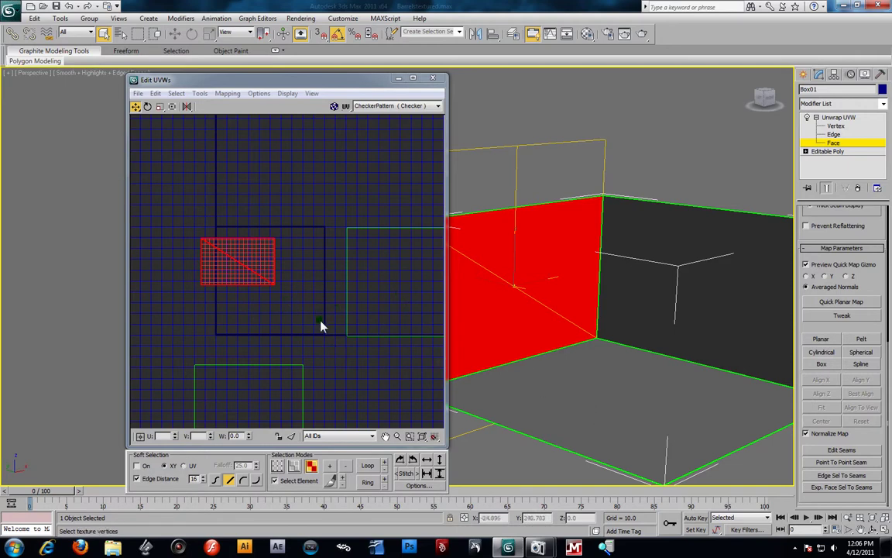
pyautogui.scroll(-2, 310, 310)
pyautogui.moveTo(261, 268); pyautogui.dragTo(271, 261)
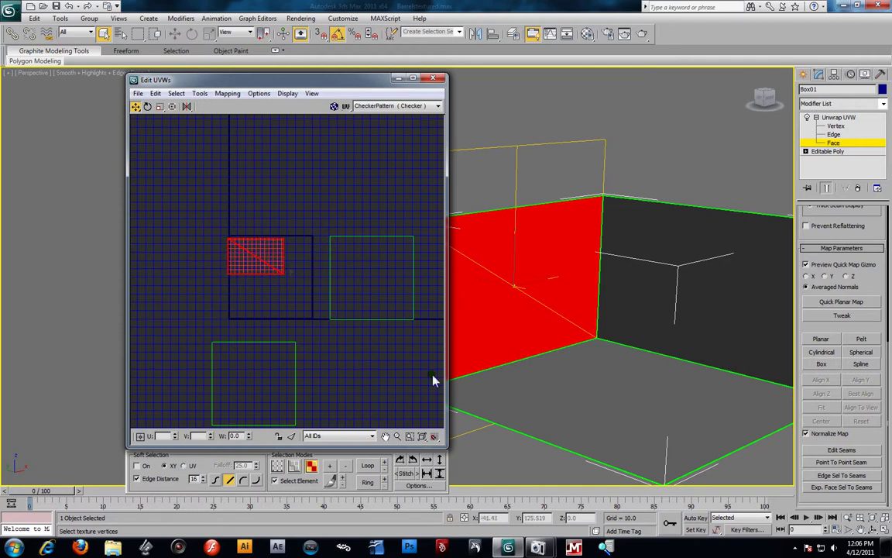
# Move the dark wall's square UV face over the other wall's rectangle and scale it to the same proportions and size
pyautogui.click(410, 316)
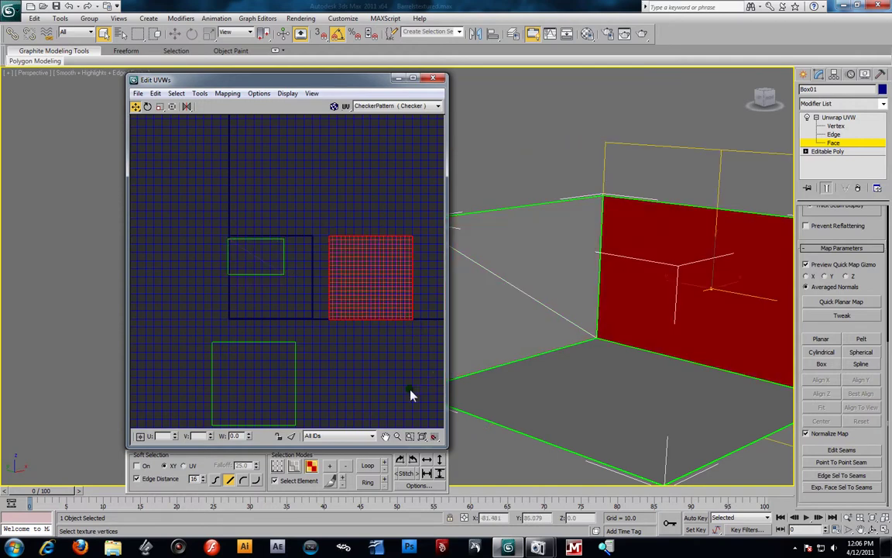
pyautogui.click(172, 107)
pyautogui.moveTo(410, 318); pyautogui.dragTo(222, 268)
pyautogui.scroll(2, 325, 294)
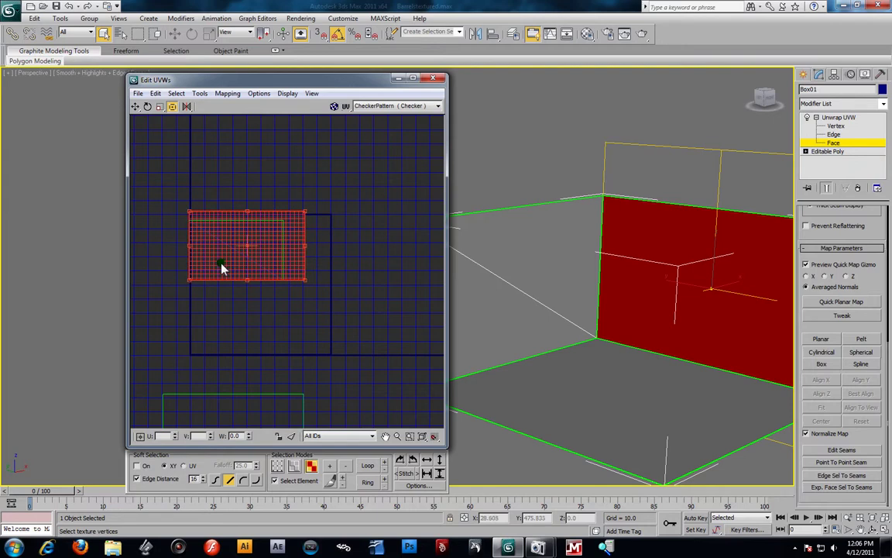
pyautogui.moveTo(303, 217); pyautogui.dragTo(282, 221)
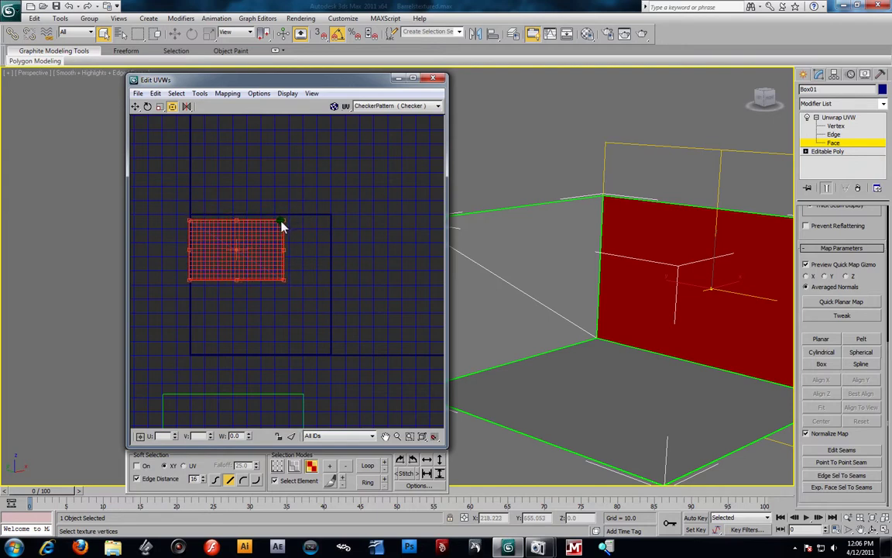
# Place the dark wall's UV face directly beside the other wall's rectangle, with their side edges nearly touching
pyautogui.moveTo(236, 247); pyautogui.dragTo(333, 246)
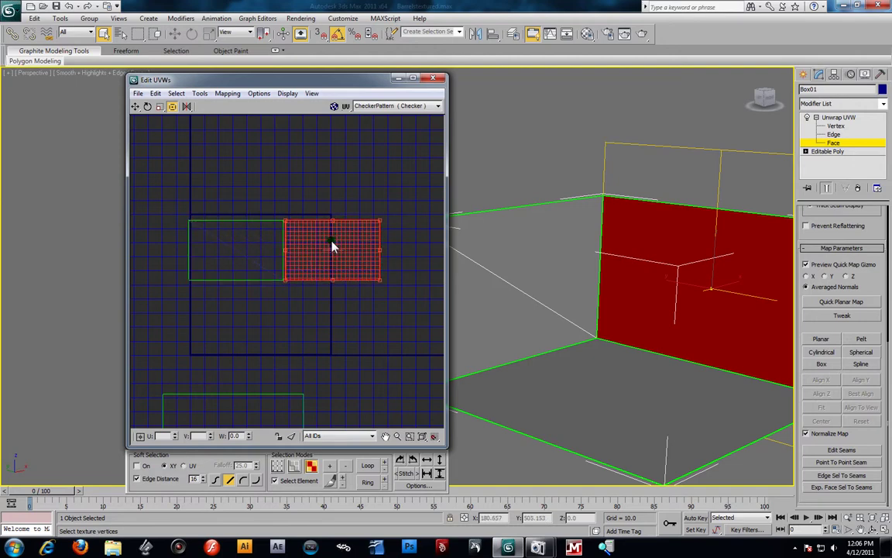
pyautogui.hotkey('ctrl', 'z')
pyautogui.hotkey('ctrl', 'y')
# Select the floor's square UV face and scale it down uniformly to about the width of one wall rectangle
pyautogui.moveTo(328, 360); pyautogui.dragTo(345, 281, button='middle')
pyautogui.scroll(-2, 231, 303)
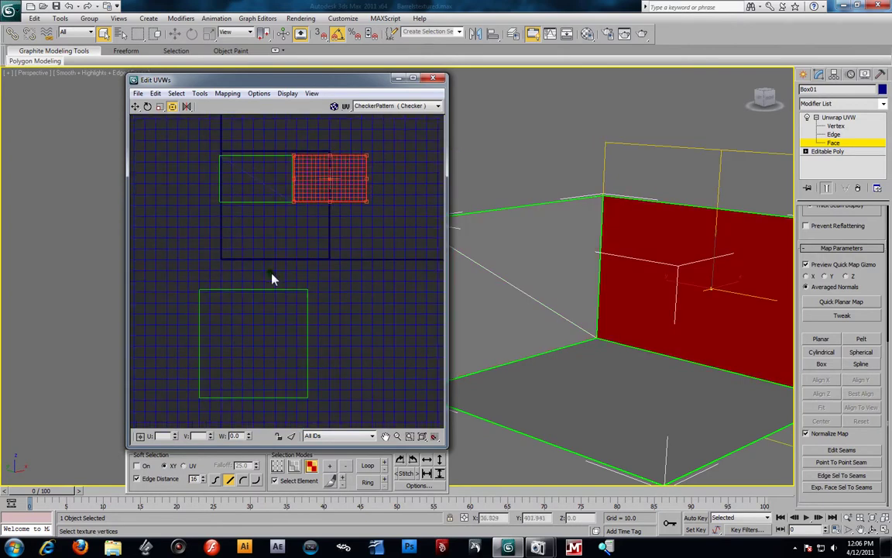
pyautogui.moveTo(168, 277); pyautogui.dragTo(339, 414)
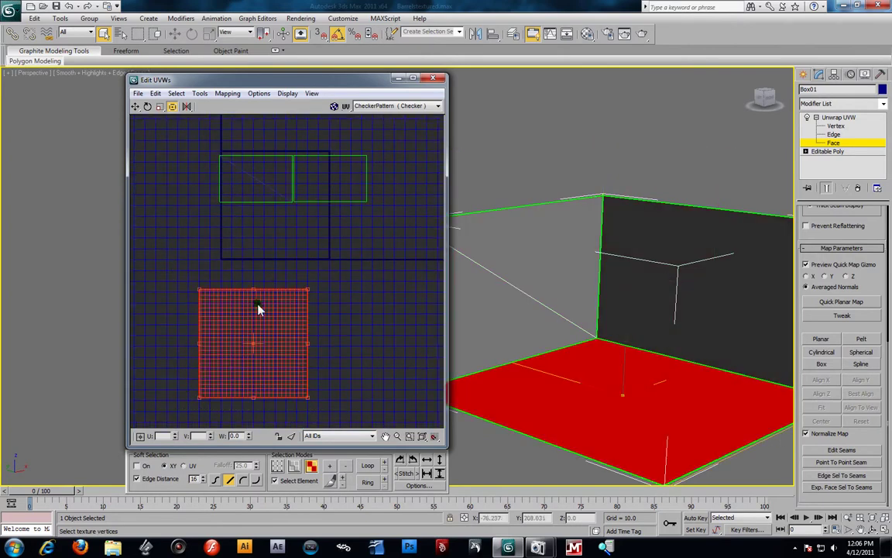
pyautogui.click(161, 107)
pyautogui.moveTo(245, 319); pyautogui.dragTo(258, 345)
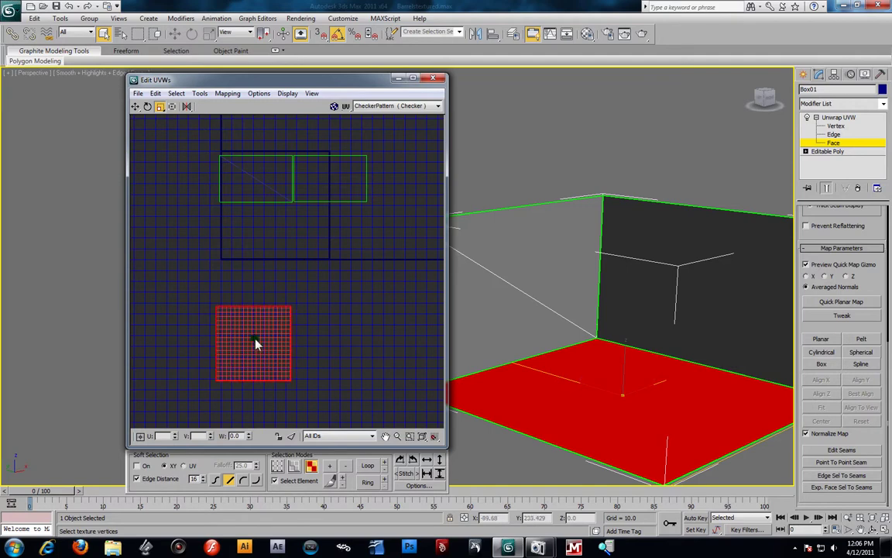
# Select both wall UV rectangles, enlarge them slightly, and move them down to just above the floor's UV face
pyautogui.moveTo(392, 248); pyautogui.dragTo(392, 246)
pyautogui.moveTo(361, 174); pyautogui.dragTo(328, 168)
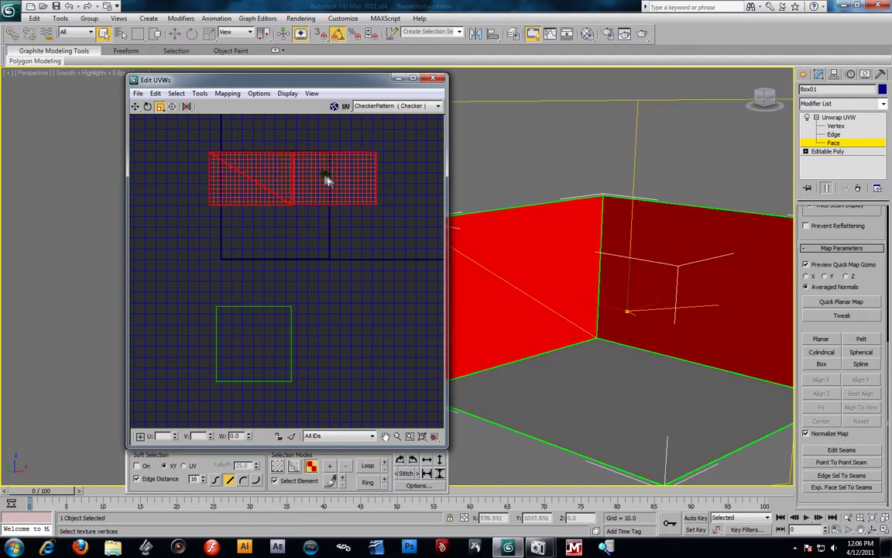
pyautogui.click(136, 107)
pyautogui.moveTo(339, 171); pyautogui.dragTo(299, 268)
pyautogui.scroll(2, 301, 272)
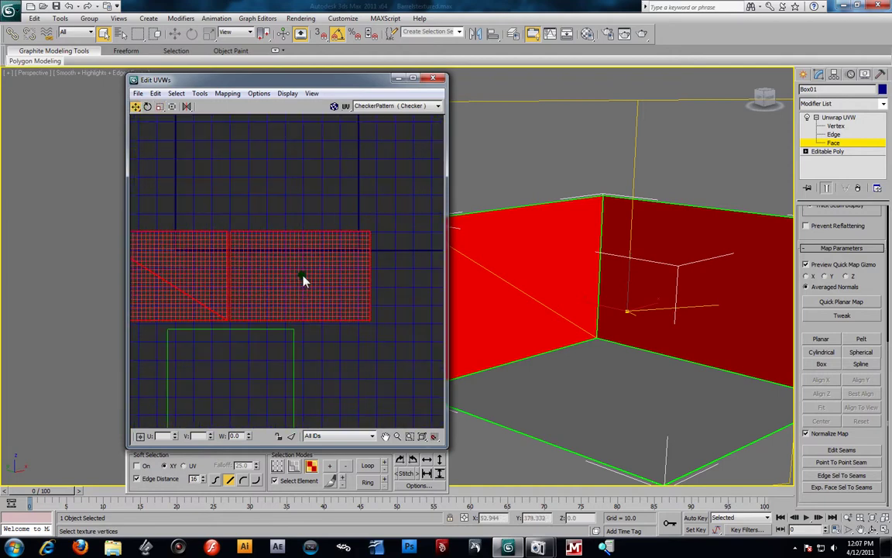
# Select the dark wall's UV face on its own and nudge it into line with the neighbouring wall rectangle
pyautogui.click(398, 281)
pyautogui.click(283, 277)
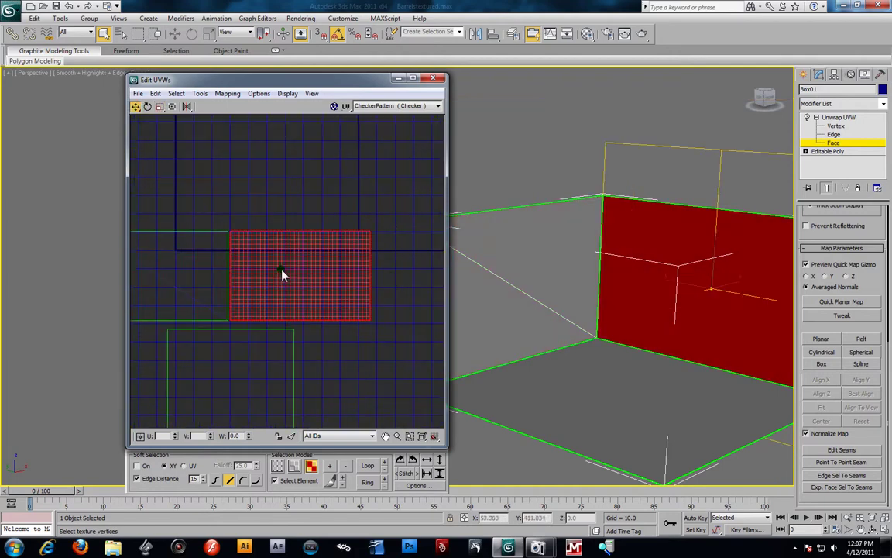
pyautogui.moveTo(283, 276); pyautogui.dragTo(282, 273)
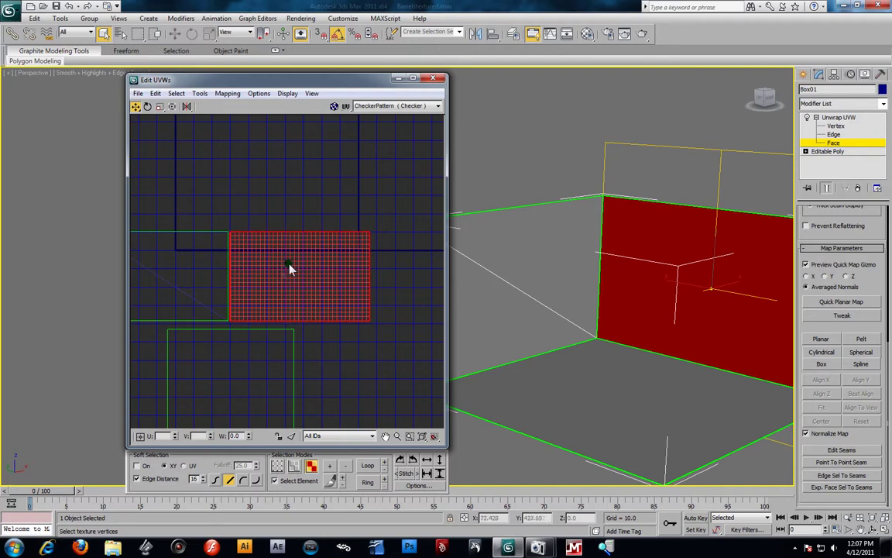
# Select the UV faces of both walls and the floor and scale them down together
pyautogui.scroll(-3, 293, 262)
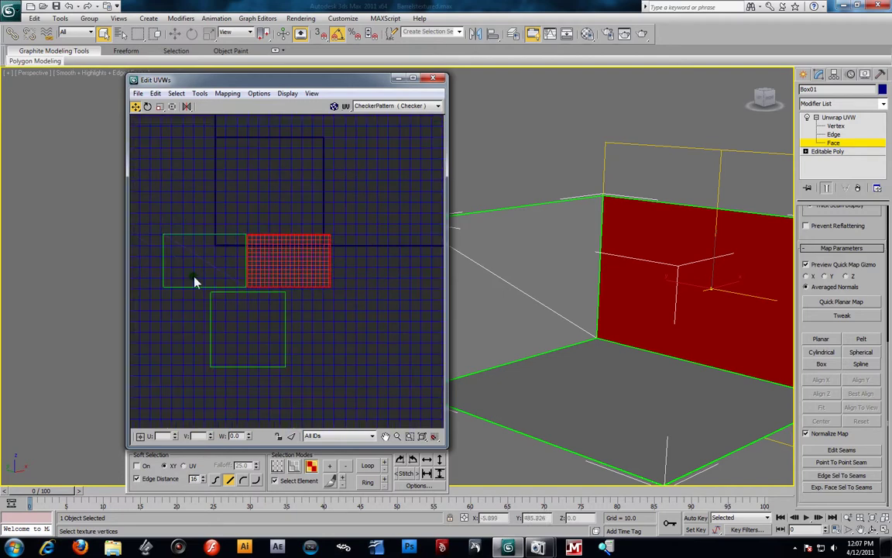
pyautogui.moveTo(374, 379); pyautogui.dragTo(375, 380)
pyautogui.click(160, 106)
pyautogui.moveTo(235, 269)
pyautogui.mouseDown()
pyautogui.moveTo(246, 298)
pyautogui.moveTo(225, 261)
pyautogui.mouseUp()
pyautogui.click(134, 106)
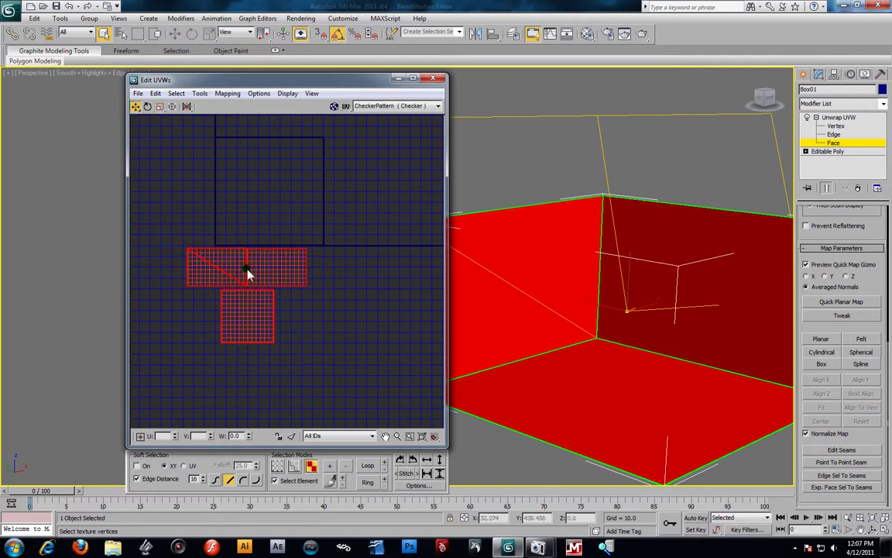
# Move the wall and floor UV faces together up over the texture square, centred across its width
pyautogui.moveTo(277, 179); pyautogui.dragTo(266, 227)
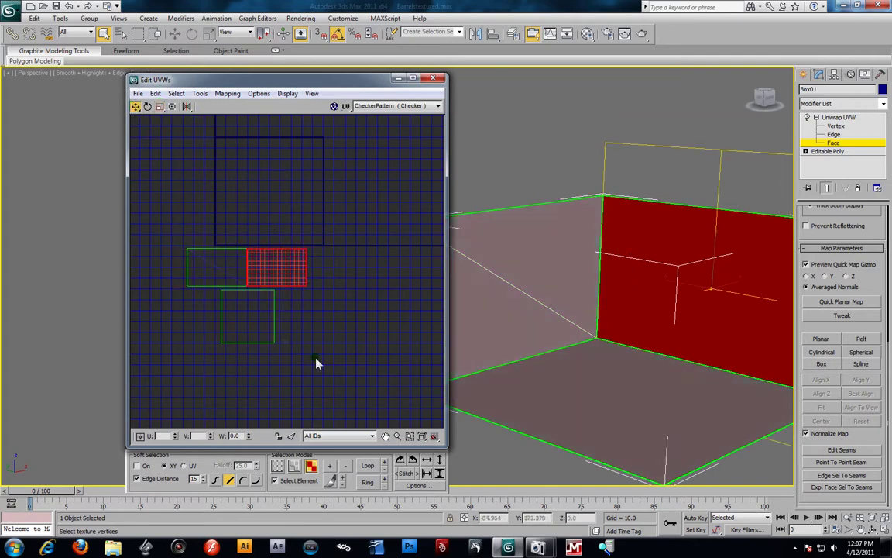
pyautogui.click(264, 280)
pyautogui.moveTo(265, 280); pyautogui.dragTo(293, 184)
pyautogui.moveTo(326, 233); pyautogui.dragTo(334, 285, button='middle')
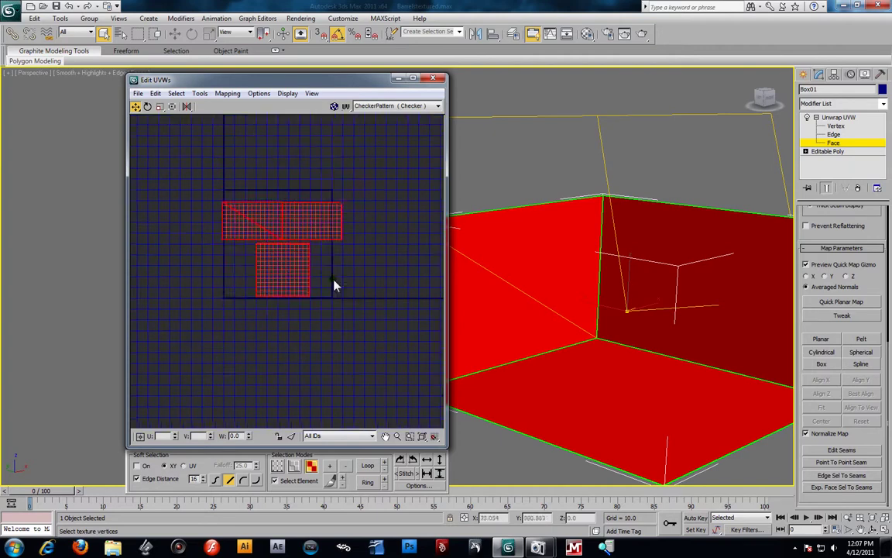
pyautogui.scroll(3, 334, 285)
pyautogui.moveTo(294, 231); pyautogui.dragTo(285, 232)
# Select only the floor's UV face and scale it down uniformly, leaving a wider gap below the walls
pyautogui.click(159, 106)
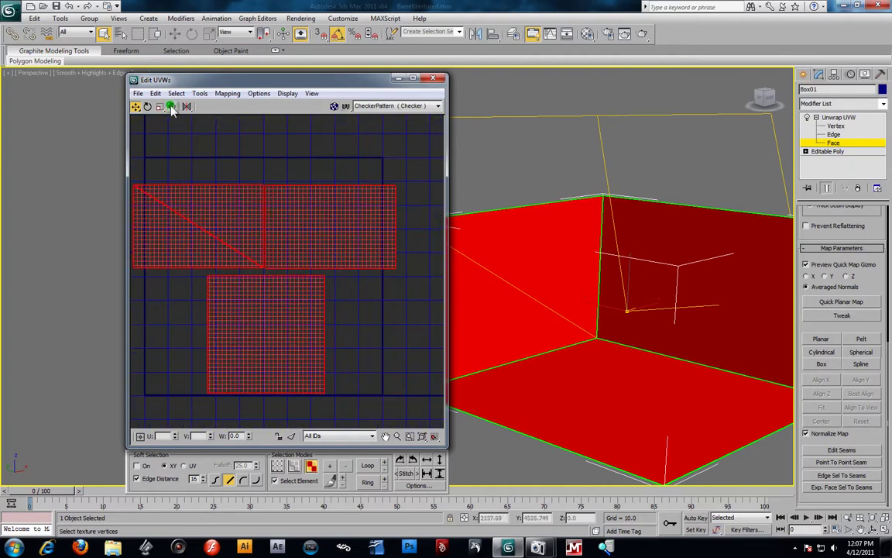
pyautogui.click(346, 346)
pyautogui.click(273, 327)
pyautogui.moveTo(273, 326); pyautogui.dragTo(285, 339)
# Select all wall and floor UV faces and scale them down together to fit inside the texture square
pyautogui.moveTo(131, 169); pyautogui.dragTo(423, 397)
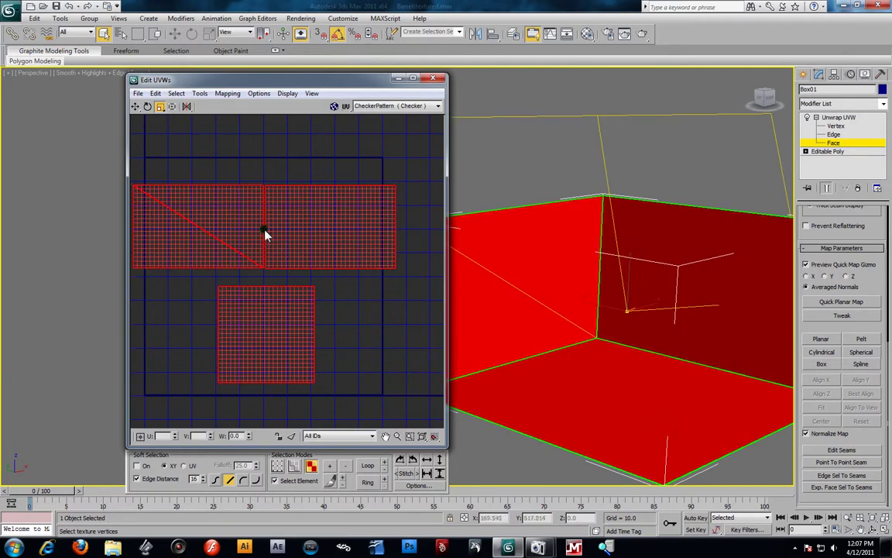
pyautogui.click(273, 253)
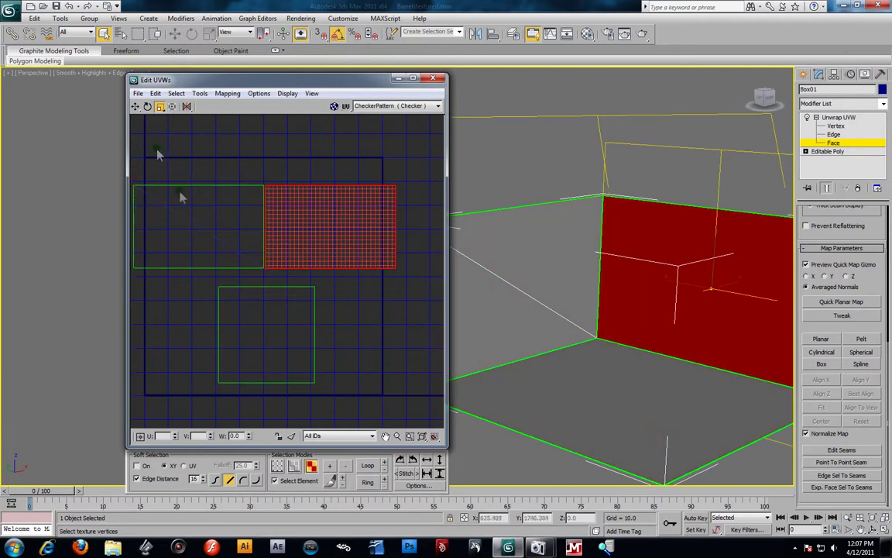
pyautogui.hotkey('ctrl', 'a')
pyautogui.click(160, 107)
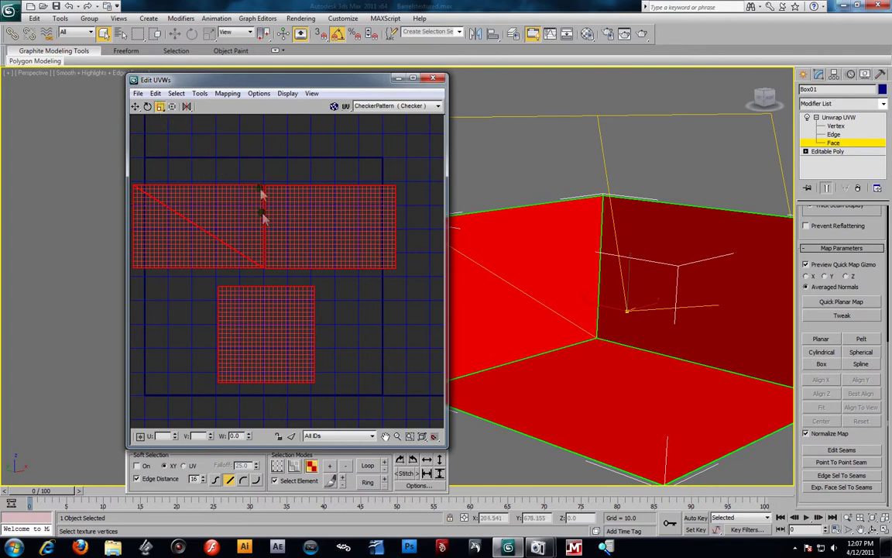
pyautogui.moveTo(259, 192); pyautogui.dragTo(262, 197)
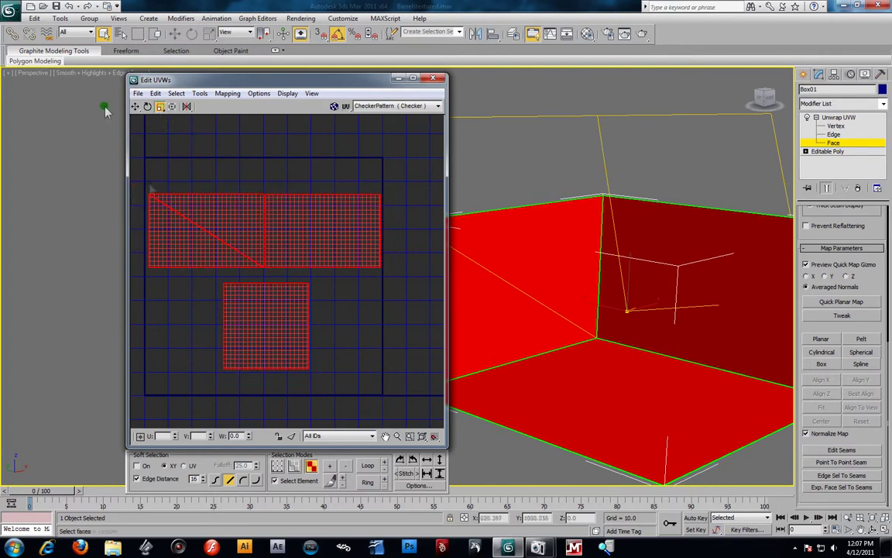
# Move the wall and floor UV faces up near the texture square's upper edge, and enlarge only the floor's face uniformly
pyautogui.click(137, 106)
pyautogui.moveTo(297, 247); pyautogui.dragTo(300, 218)
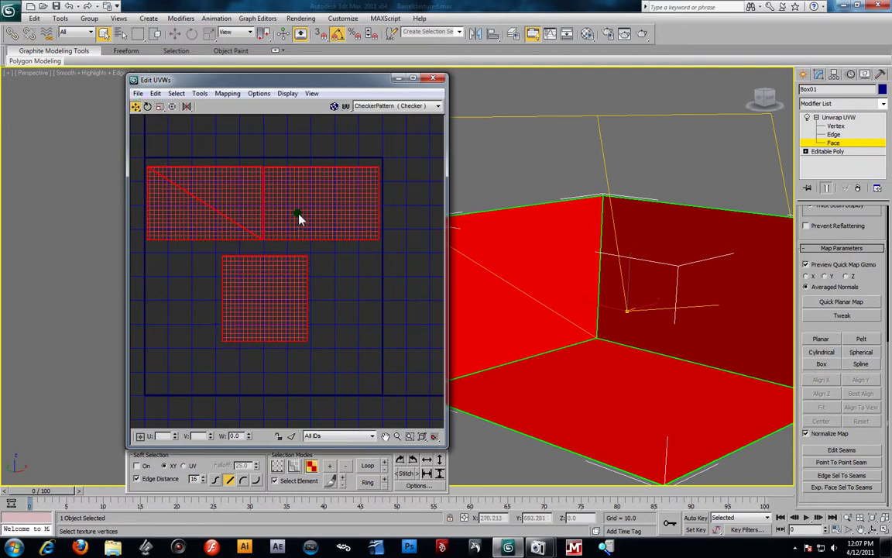
pyautogui.click(285, 299)
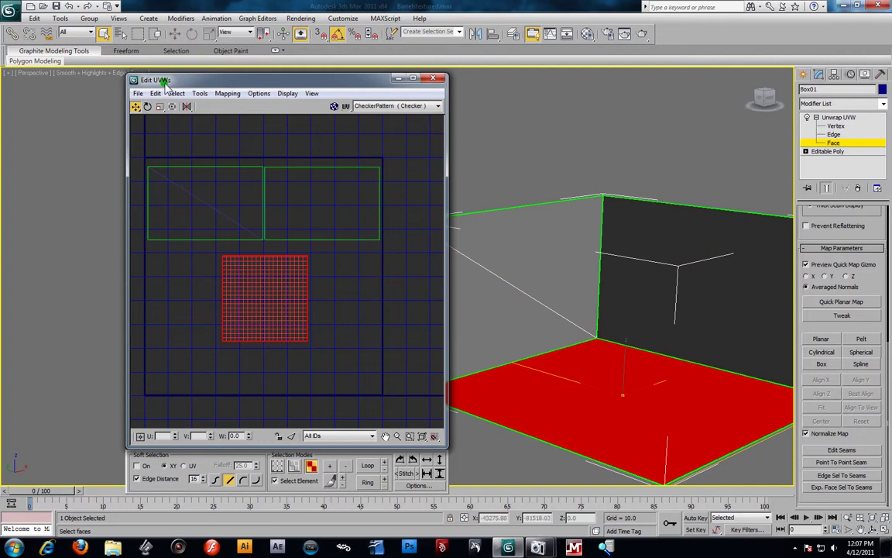
pyautogui.click(160, 106)
pyautogui.moveTo(260, 301); pyautogui.dragTo(279, 308)
pyautogui.click(137, 106)
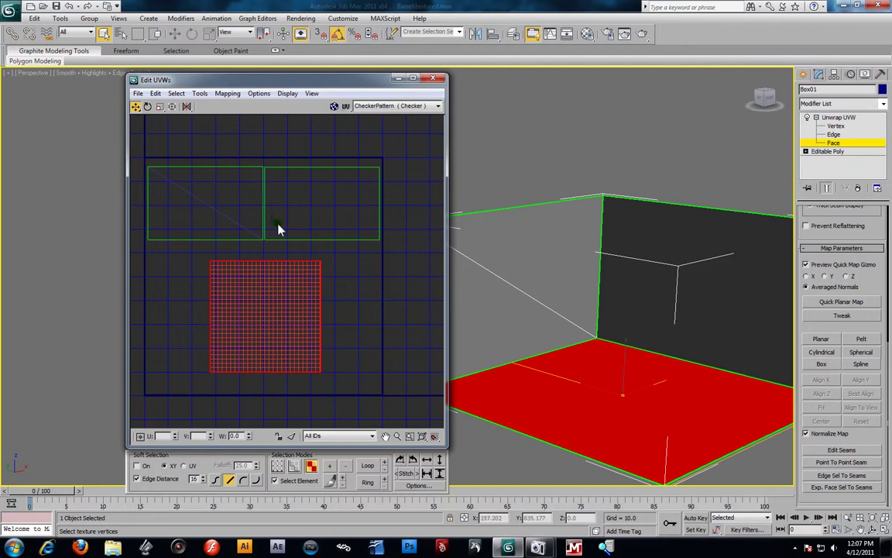
# Render the wall and floor UVW template as a 1024 × 1024 image
pyautogui.click(201, 92)
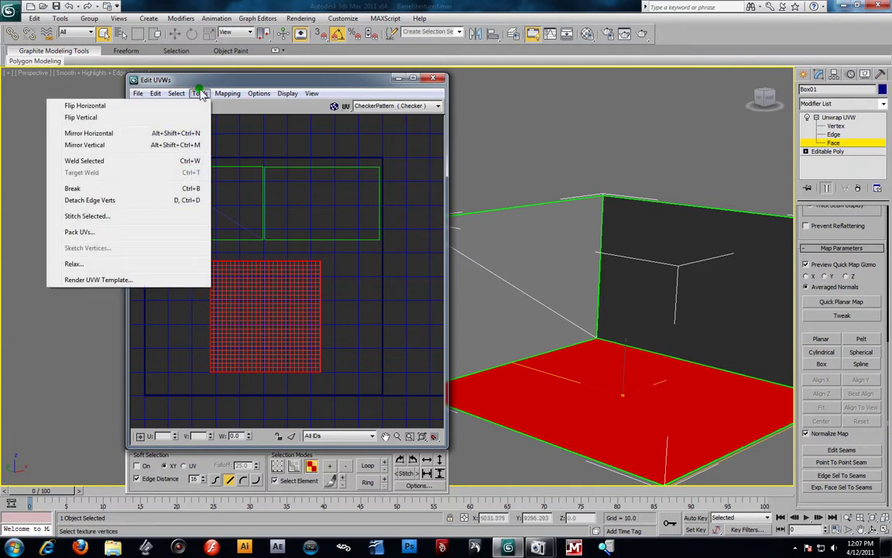
pyautogui.click(128, 281)
pyautogui.doubleClick(183, 123)
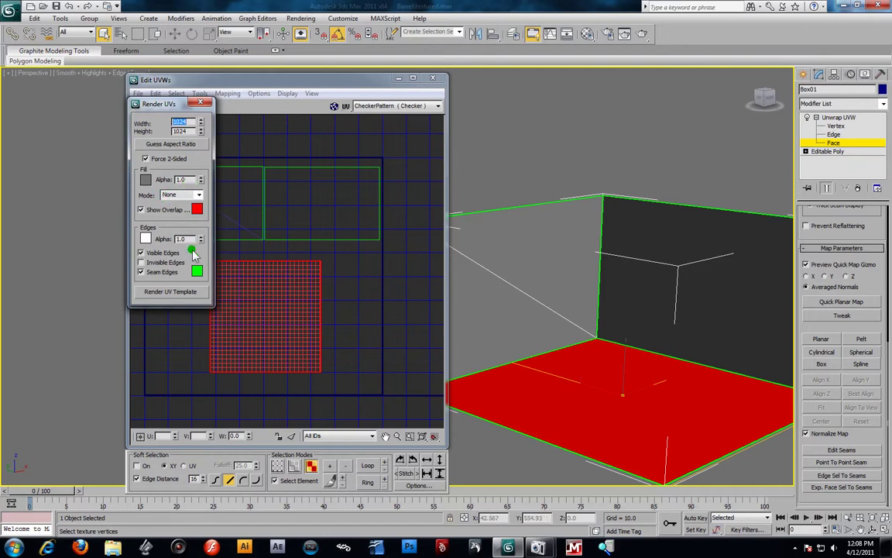
pyautogui.click(179, 294)
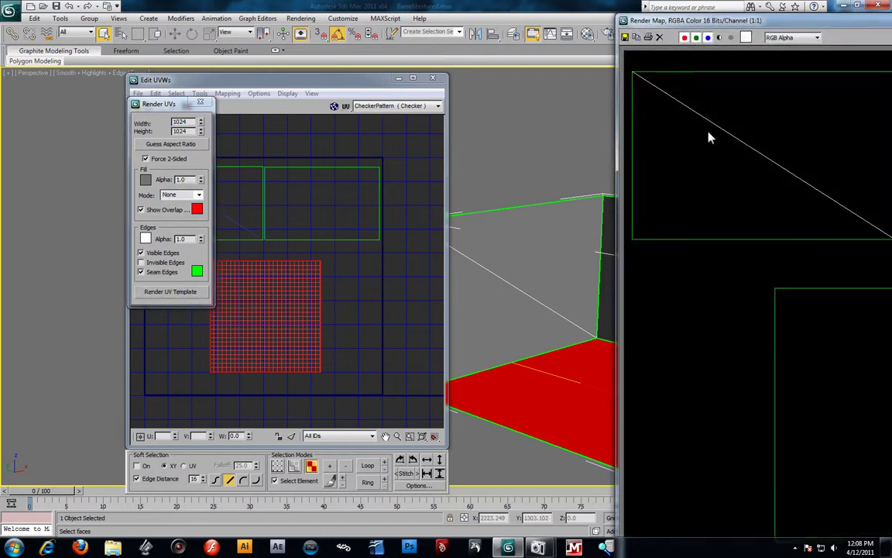
pyautogui.moveTo(701, 24); pyautogui.dragTo(264, 31)
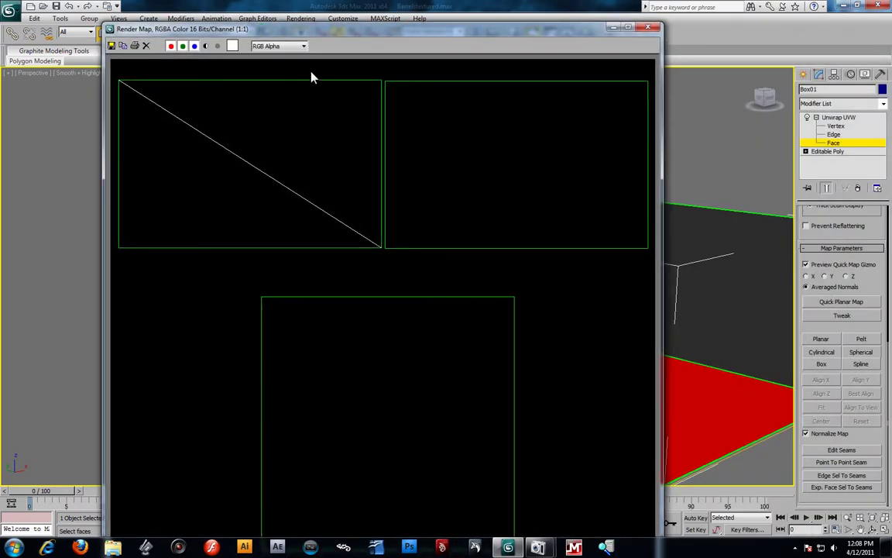
# Save the rendered template as Wall Uwv Map.png in the Oil Drum Textures folder, overwriting the existing file with RGB 48 bit and alpha channel
pyautogui.click(111, 46)
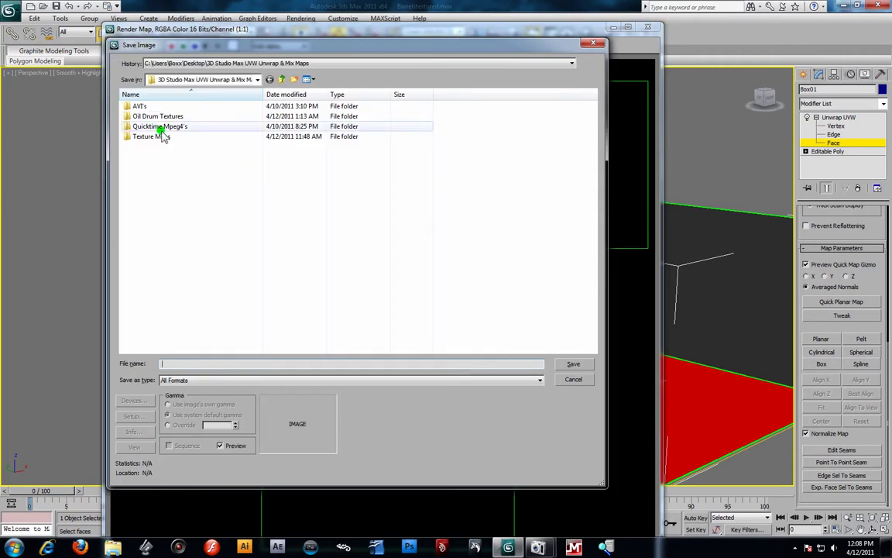
pyautogui.doubleClick(151, 117)
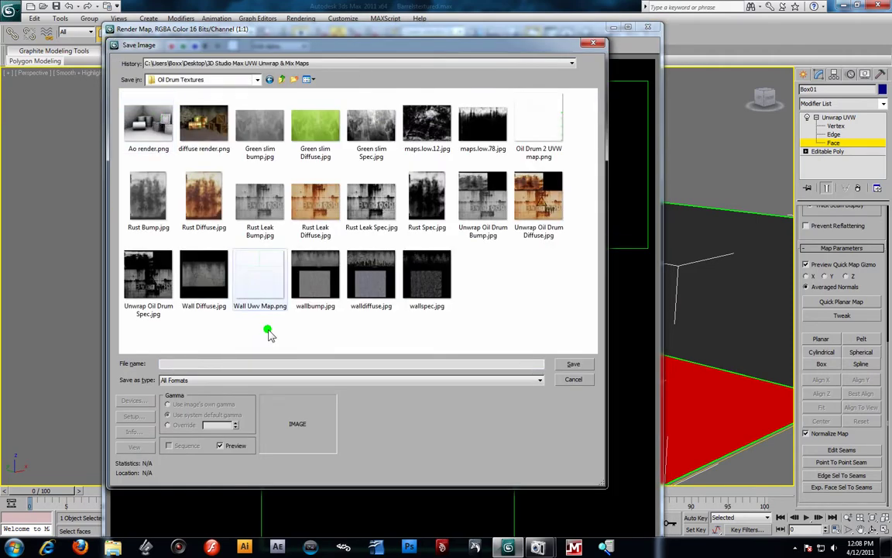
pyautogui.click(262, 286)
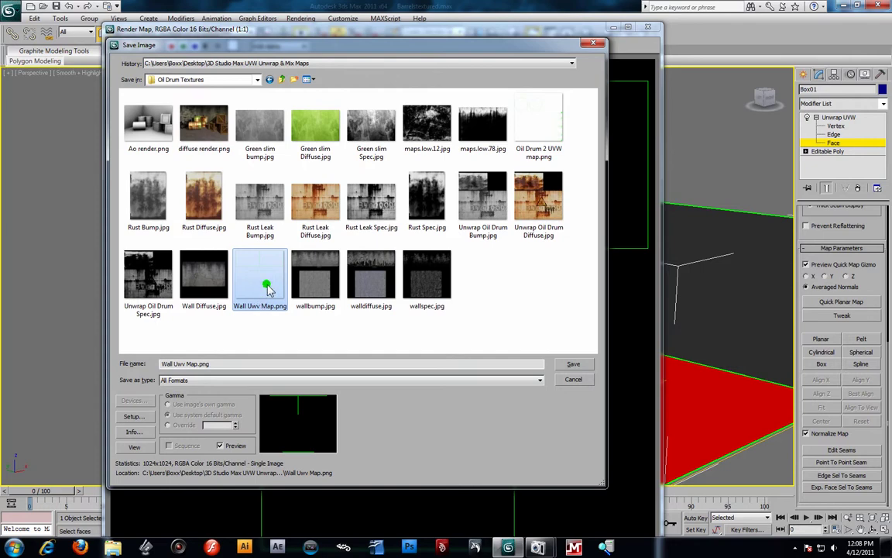
pyautogui.click(574, 365)
pyautogui.click(483, 308)
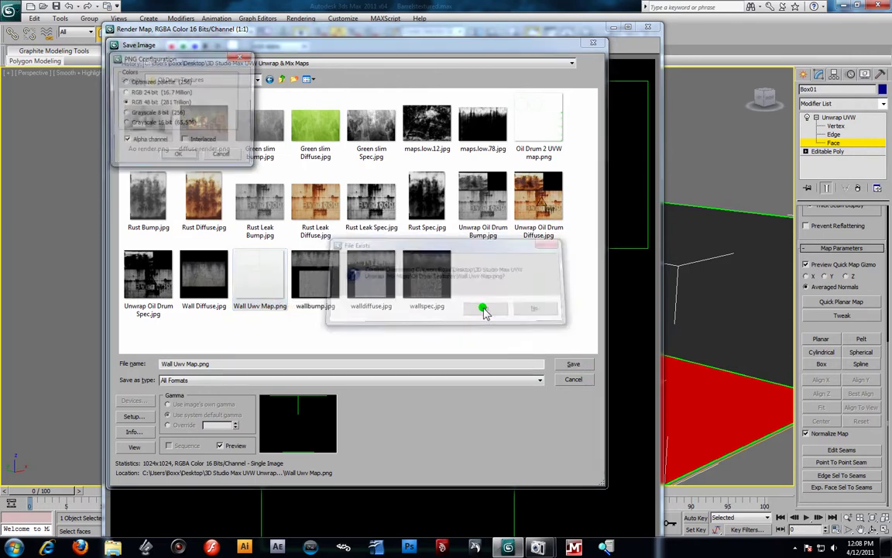
pyautogui.click(175, 156)
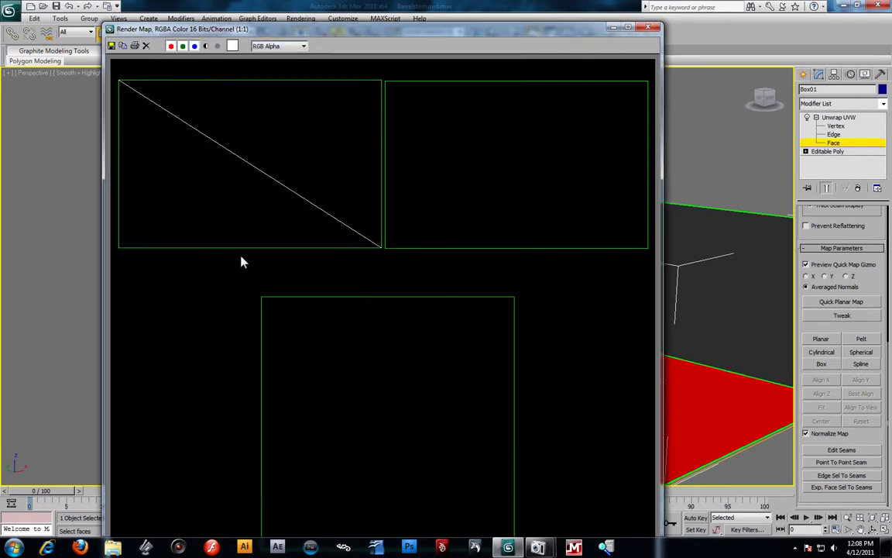
pyautogui.click(648, 28)
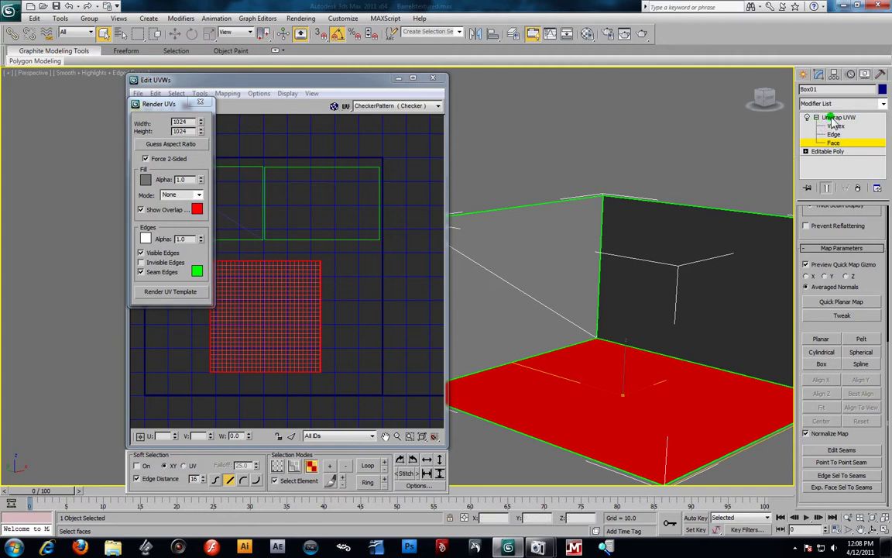
# Close the UV editor and collapse the Unwrap UVW modifier into the room's Editable Poly
pyautogui.click(438, 80)
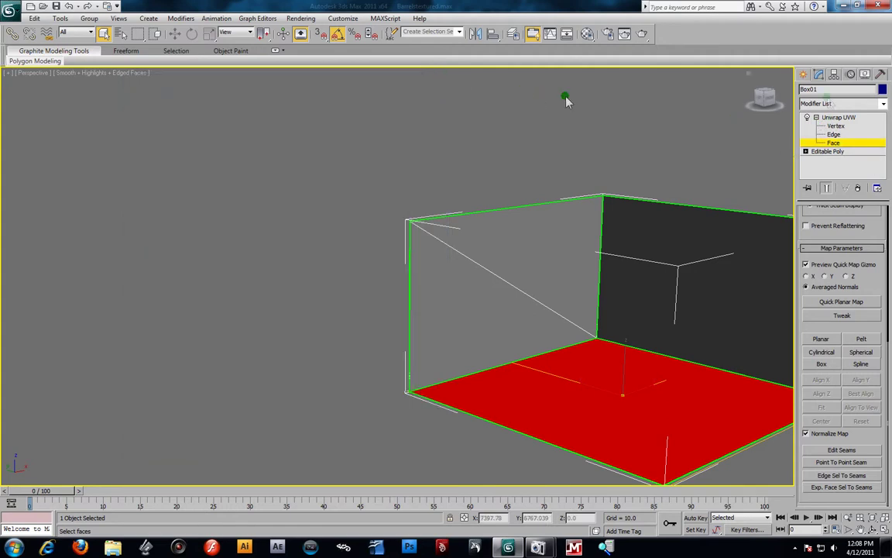
pyautogui.rightClick(807, 117)
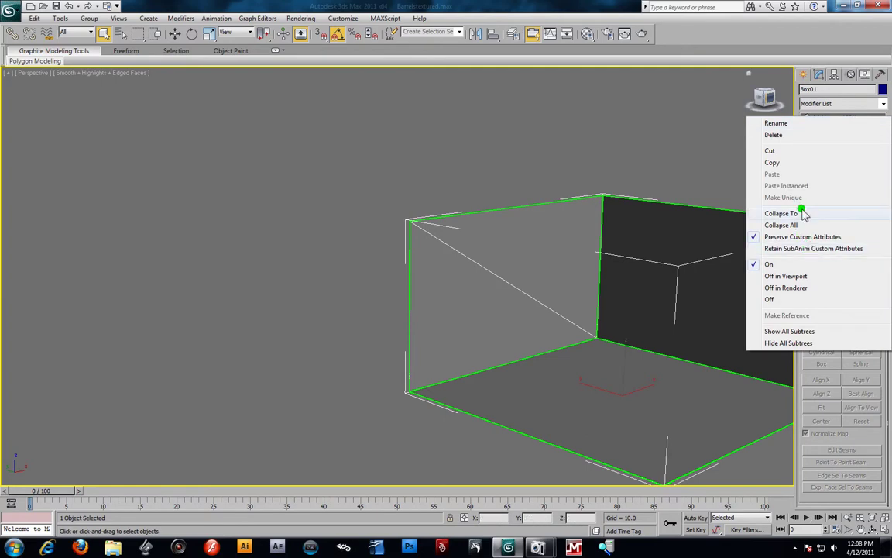
pyautogui.click(798, 214)
pyautogui.click(480, 314)
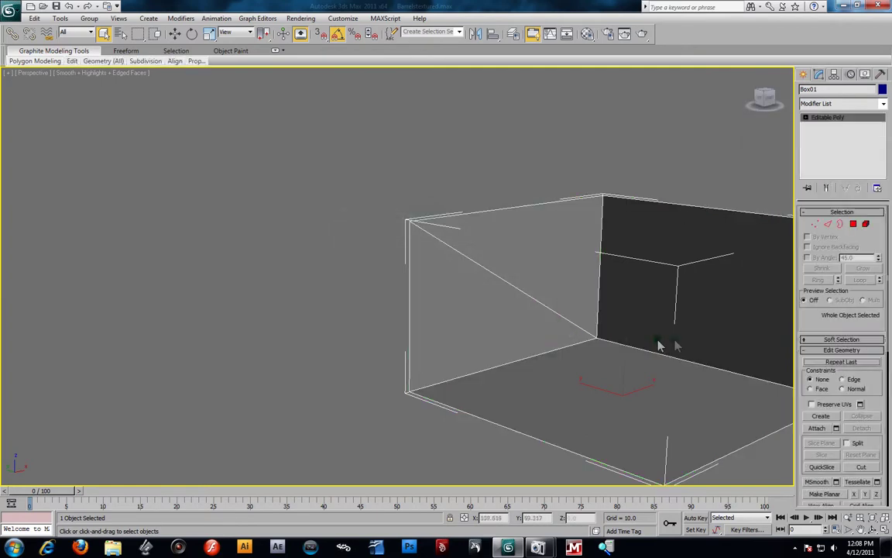
pyautogui.press('z')
pyautogui.keyDown('alt'); pyautogui.moveTo(498, 315); pyautogui.dragTo(531, 286, button='middle'); pyautogui.keyUp('alt')
pyautogui.scroll(2, 505, 311)
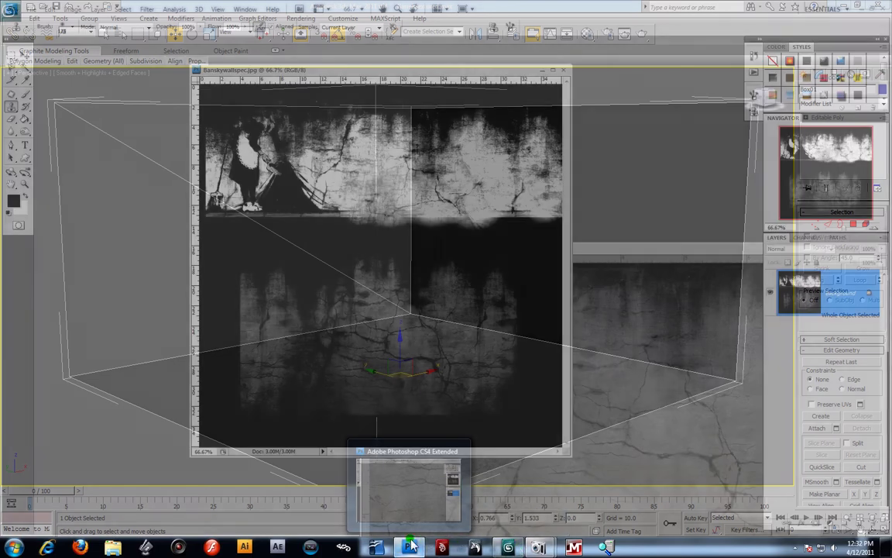
# Switch to Photoshop and close the open Banskywallspec.jpg and ConcreteDirtyDiffuse.jpg images
pyautogui.click(367, 519)
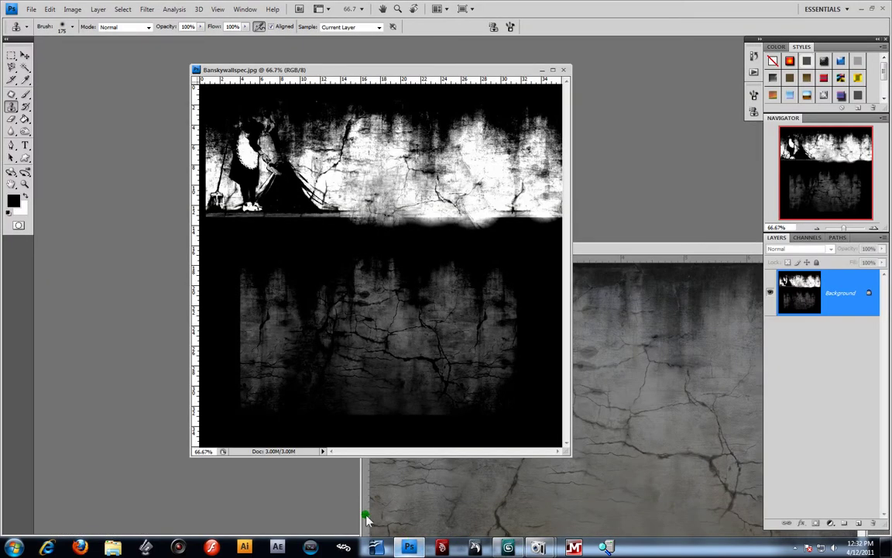
pyautogui.moveTo(439, 74); pyautogui.dragTo(367, 71)
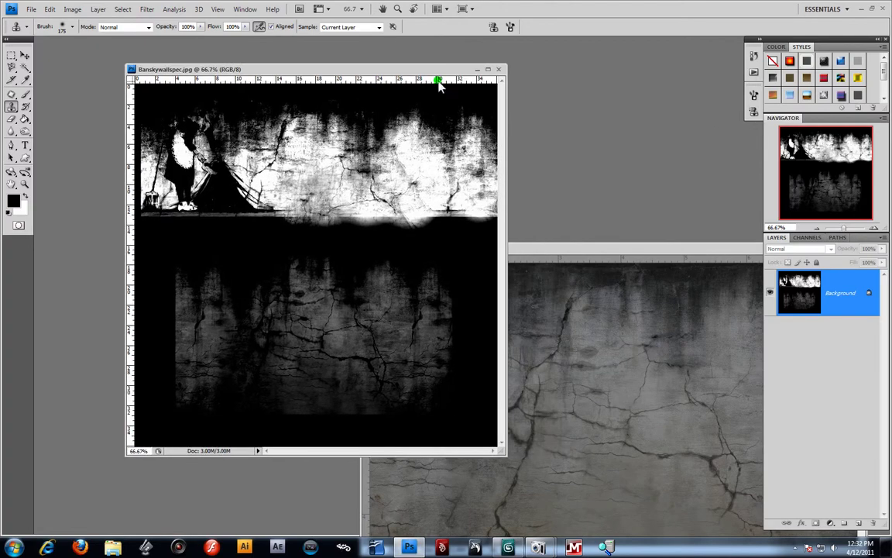
pyautogui.click(496, 71)
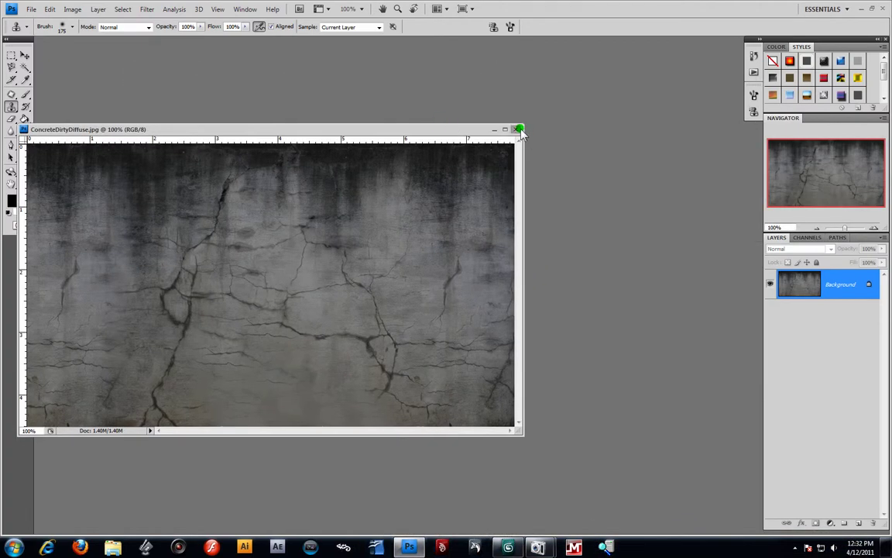
pyautogui.click(518, 128)
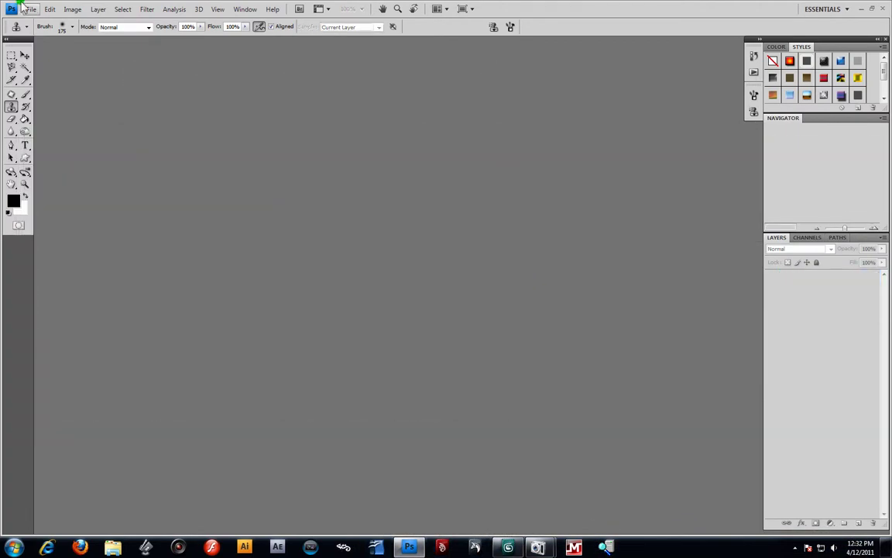
# Open Banskywallbump.jpg, Banskywalldiffuse.jpg and Banskywallspec.jpg together from the Oil Drum Textures folder
pyautogui.click(29, 8)
pyautogui.click(34, 31)
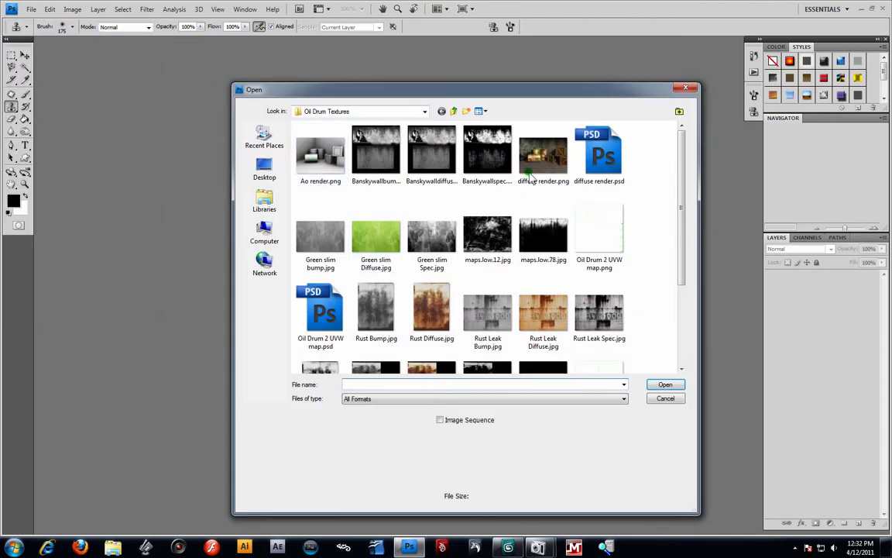
pyautogui.click(378, 152)
pyautogui.keyDown('ctrl'); pyautogui.click(434, 155); pyautogui.keyUp('ctrl')
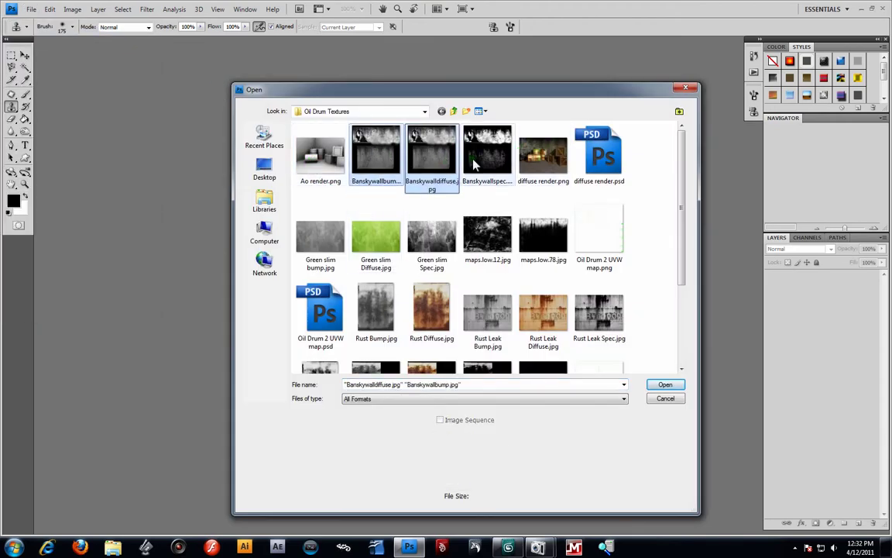
pyautogui.click(665, 385)
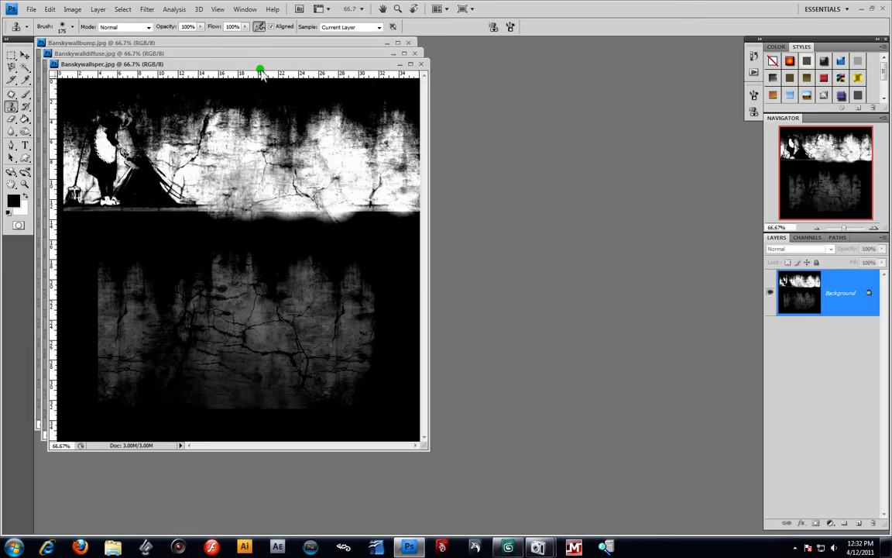
# Spread out the bump, diffuse and specular image windows to compare the three wall textures, keeping the diffuse image in front
pyautogui.moveTo(261, 66); pyautogui.dragTo(593, 100)
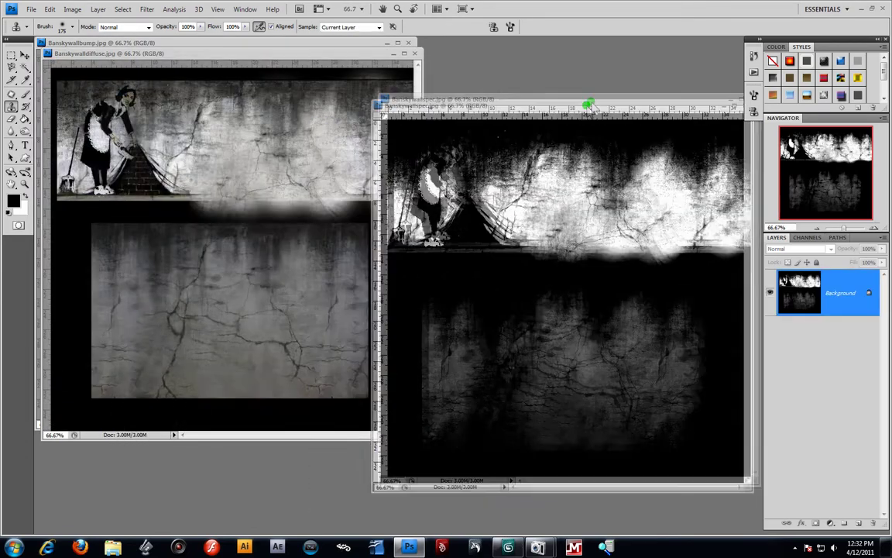
pyautogui.moveTo(215, 54); pyautogui.dragTo(535, 150)
pyautogui.click(229, 44)
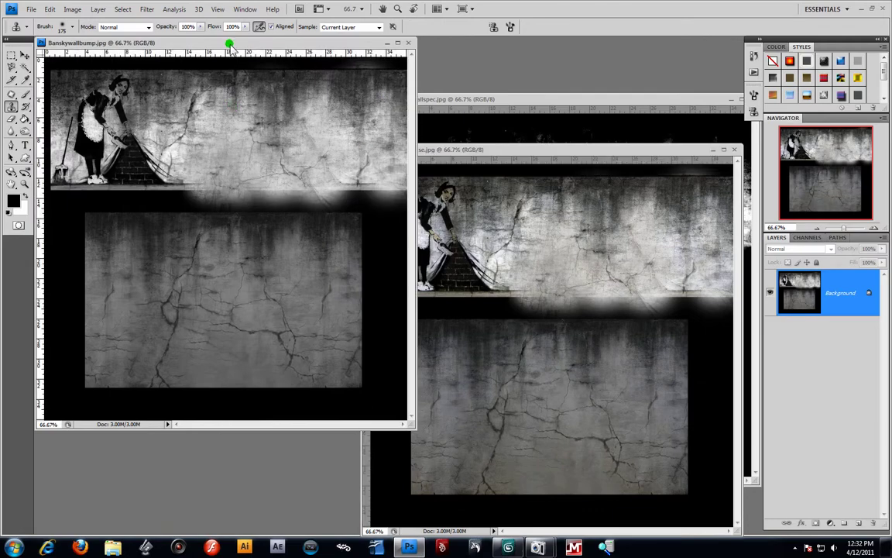
pyautogui.moveTo(240, 44); pyautogui.dragTo(278, 120)
pyautogui.click(504, 148)
pyautogui.moveTo(505, 148); pyautogui.dragTo(321, 147)
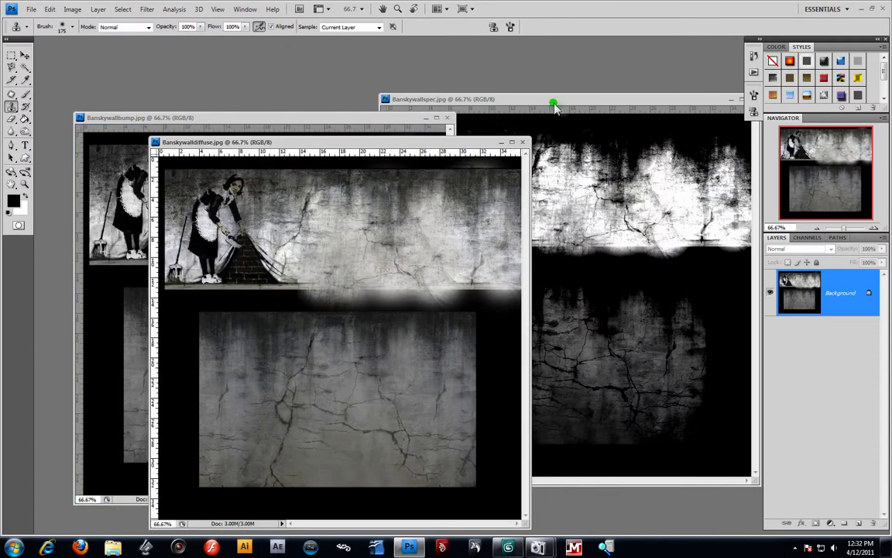
pyautogui.click(511, 99)
pyautogui.moveTo(512, 99); pyautogui.dragTo(496, 105)
pyautogui.click(205, 143)
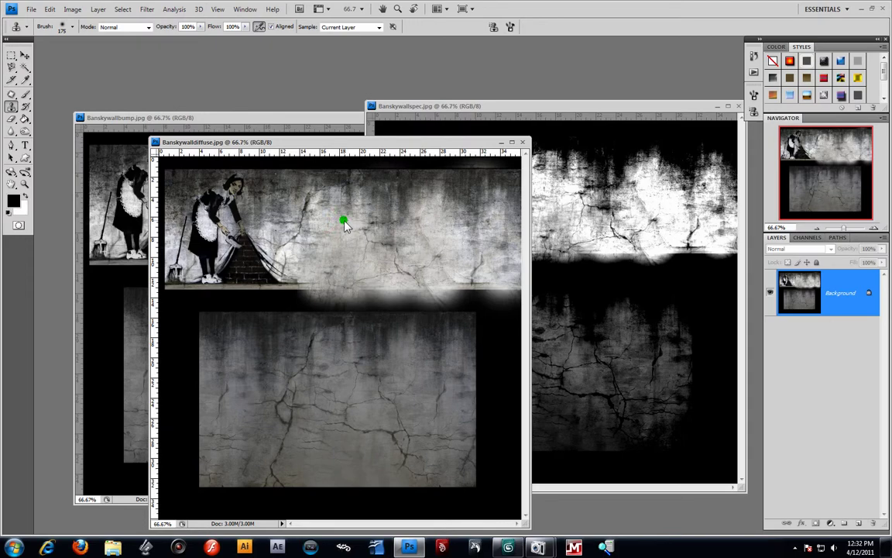
pyautogui.moveTo(308, 144); pyautogui.dragTo(395, 136)
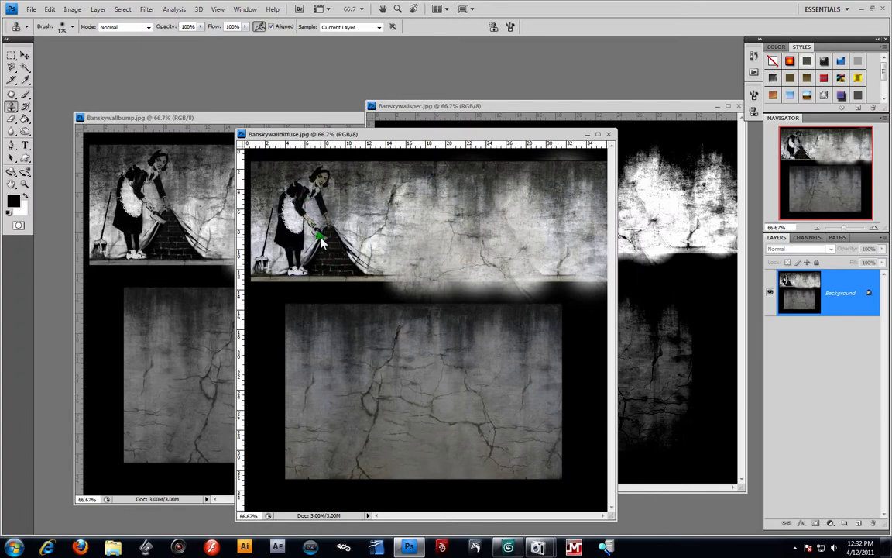
pyautogui.moveTo(432, 136); pyautogui.dragTo(393, 139)
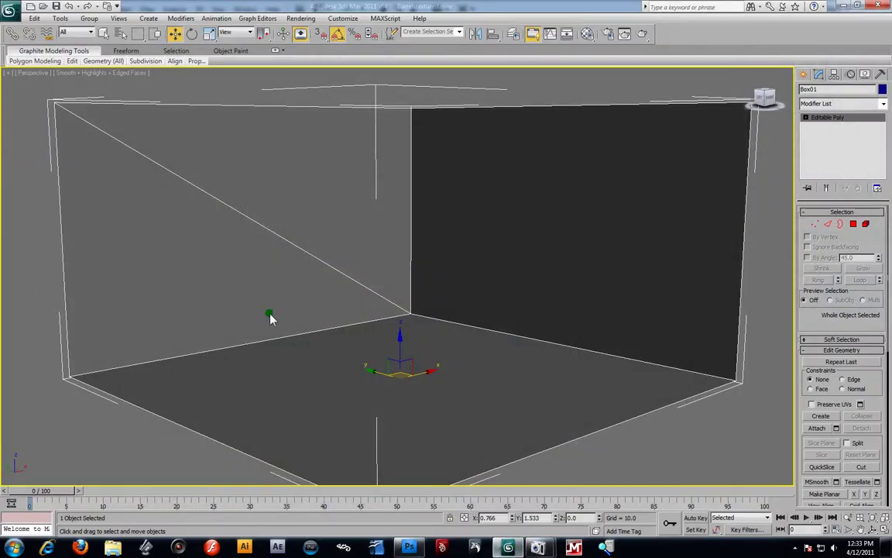
# Switch to 3ds Max and assign the 17 - Default material with the Banskywall diffuse, specular and bump maps to the room
pyautogui.press('m')
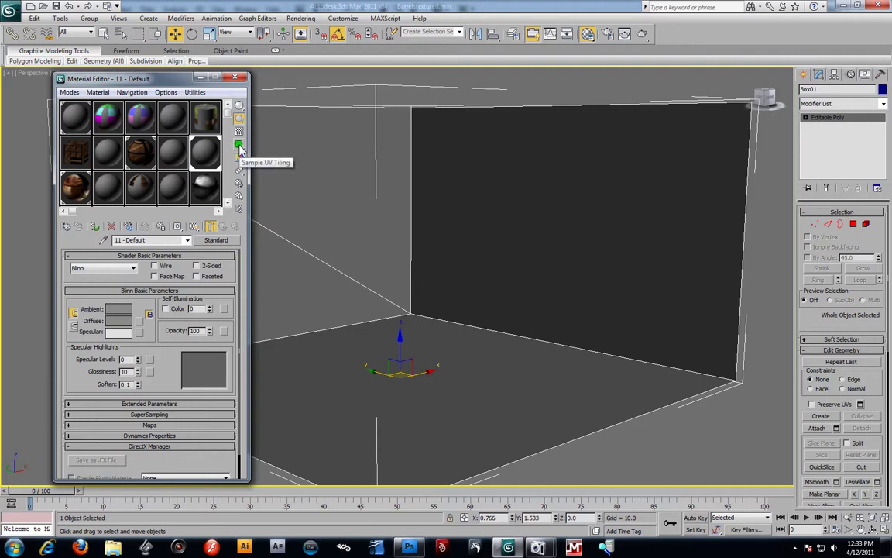
pyautogui.click(98, 426)
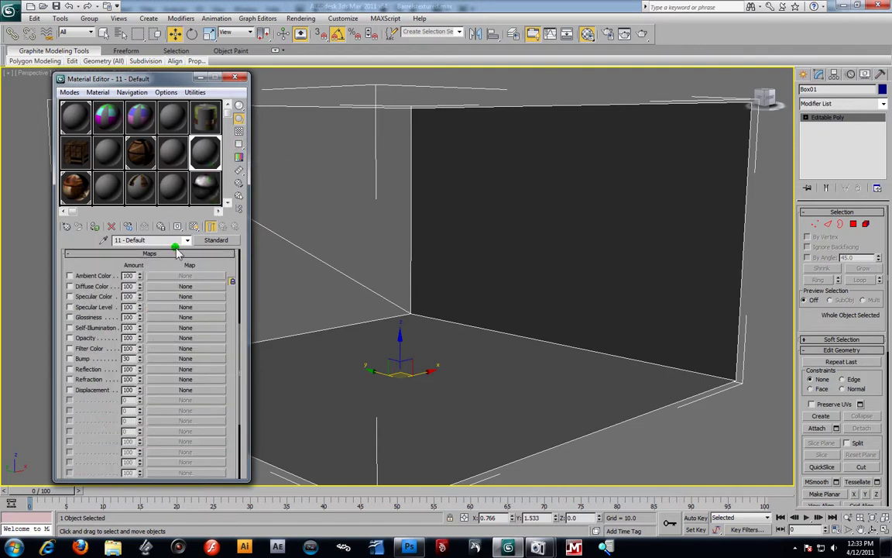
pyautogui.click(199, 191)
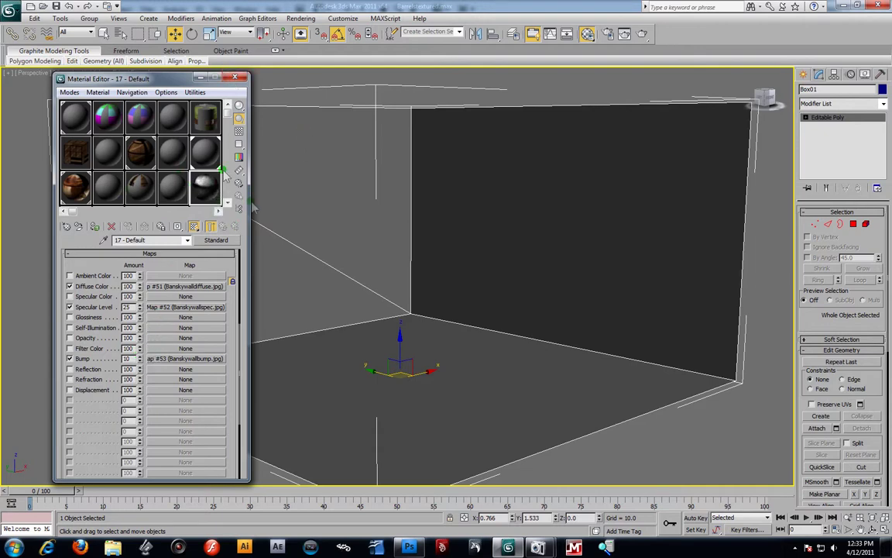
pyautogui.moveTo(204, 186); pyautogui.dragTo(397, 221)
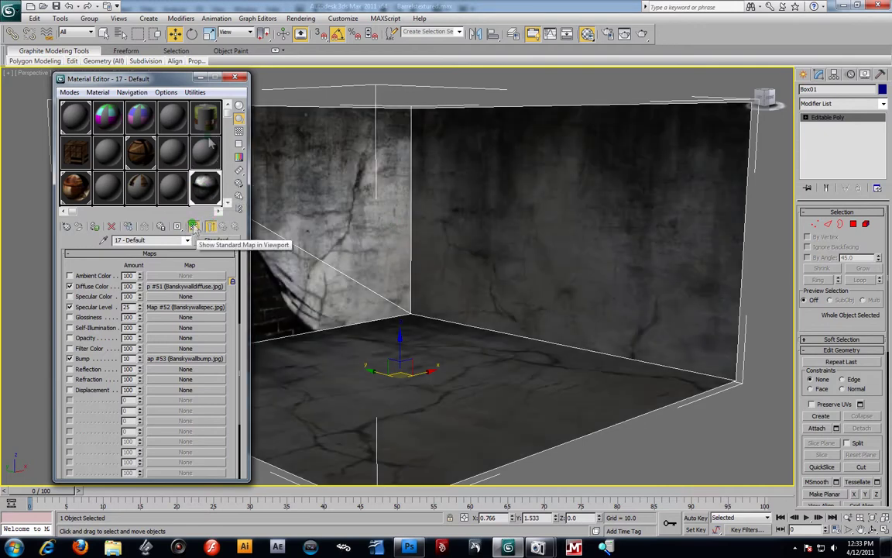
pyautogui.click(234, 77)
pyautogui.keyDown('alt'); pyautogui.moveTo(412, 287); pyautogui.dragTo(761, 225, button='middle'); pyautogui.keyUp('alt')
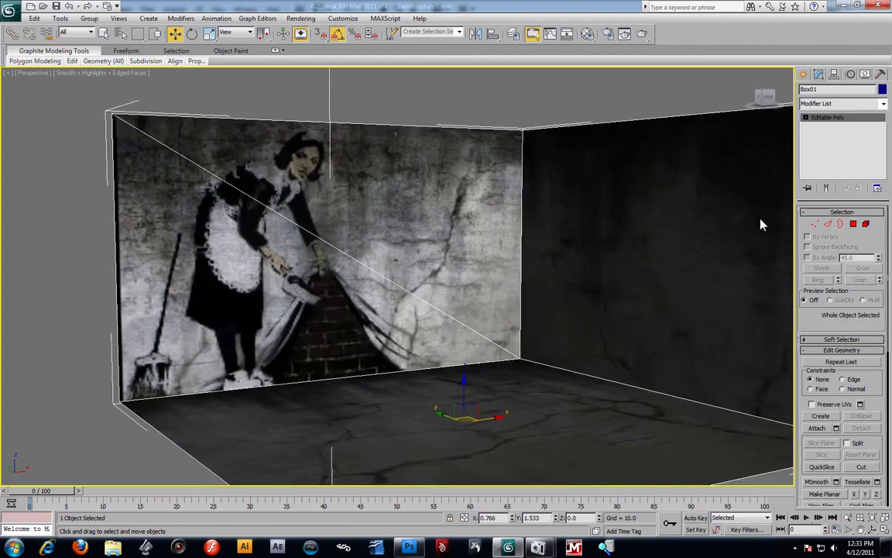
# Select all of the room's polygons and add an Unwrap UVW modifier to them
pyautogui.click(806, 117)
pyautogui.click(828, 151)
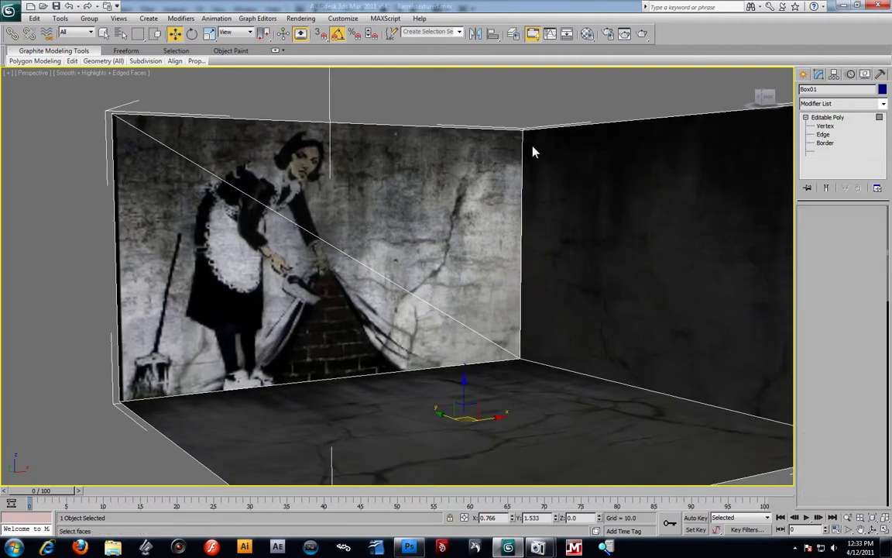
pyautogui.scroll(-4, 624, 408)
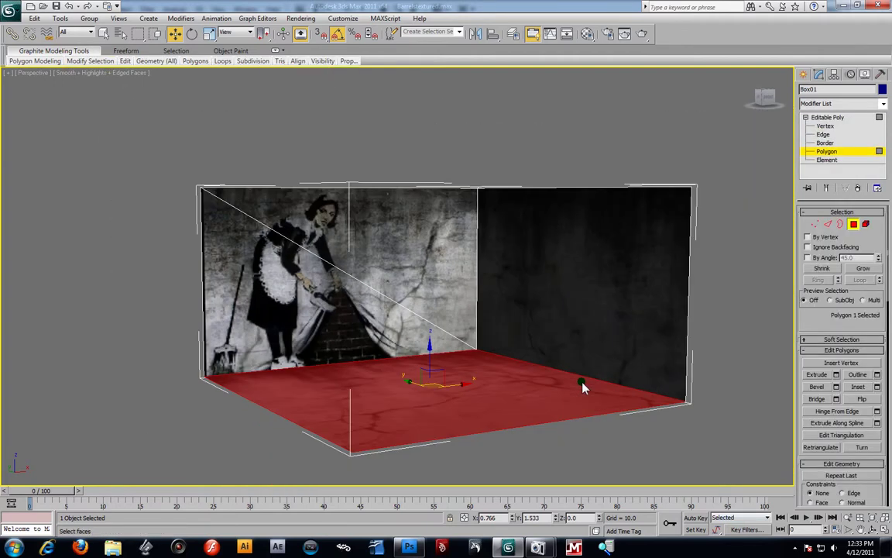
pyautogui.moveTo(143, 107); pyautogui.dragTo(732, 540)
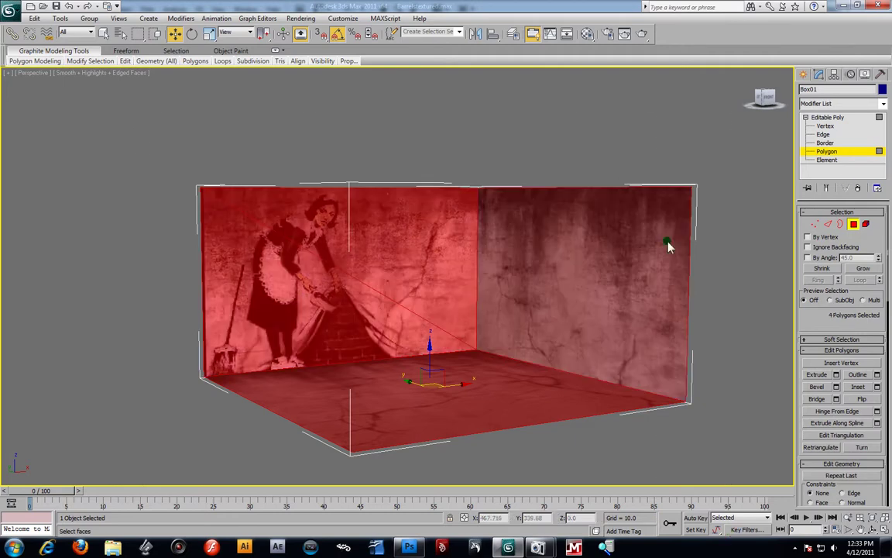
pyautogui.click(883, 103)
pyautogui.scroll(-10, 848, 402)
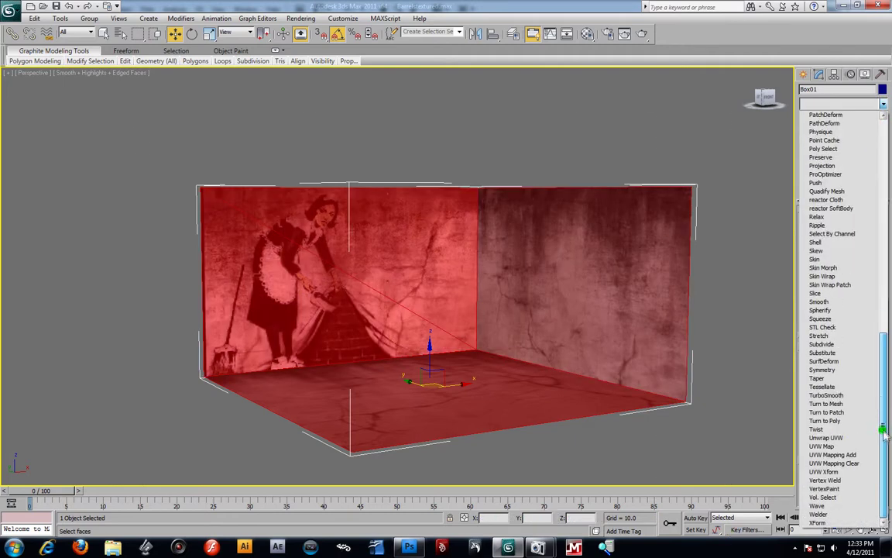
pyautogui.click(826, 438)
pyautogui.scroll(5, 868, 357)
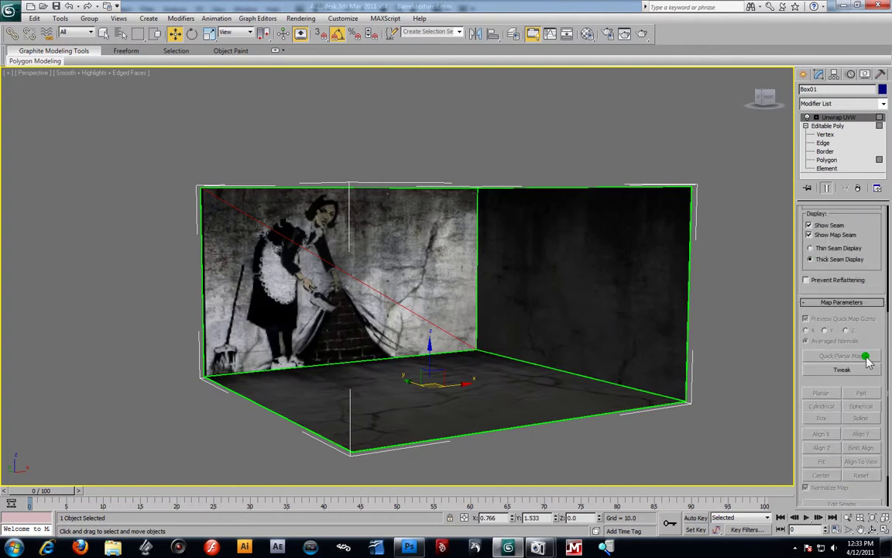
# Open the UV editor and show the Banskywalldiffuse.jpg map behind the room's UVs
pyautogui.click(841, 254)
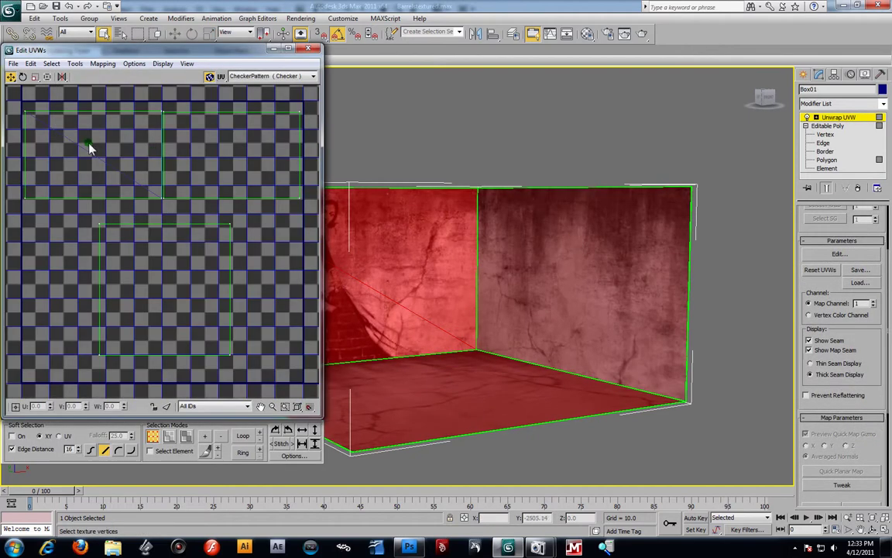
pyautogui.click(313, 76)
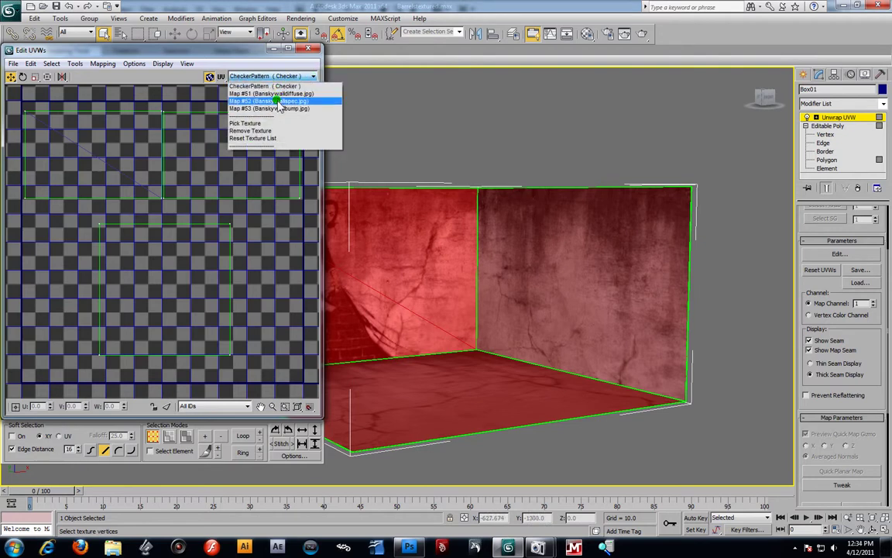
pyautogui.click(277, 94)
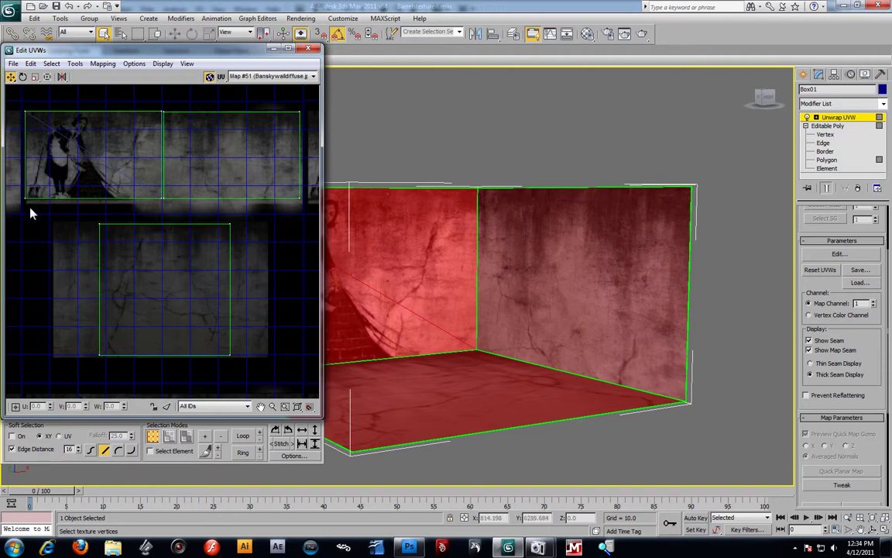
# Nudge the outer edge vertices of the mural wall's UVs slightly inward so the edge fits the painted texture
pyautogui.moveTo(450, 226)
pyautogui.keyDown('alt'); pyautogui.mouseDown(button='middle')
pyautogui.moveTo(575, 254)
pyautogui.moveTo(453, 229)
pyautogui.mouseUp(button='middle'); pyautogui.keyUp('alt')
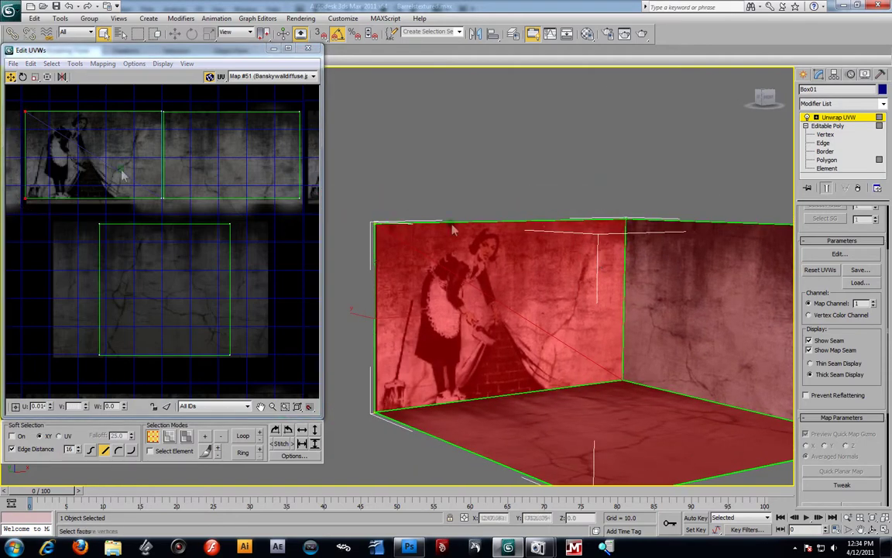
pyautogui.click(22, 199)
pyautogui.moveTo(24, 203); pyautogui.dragTo(25, 203)
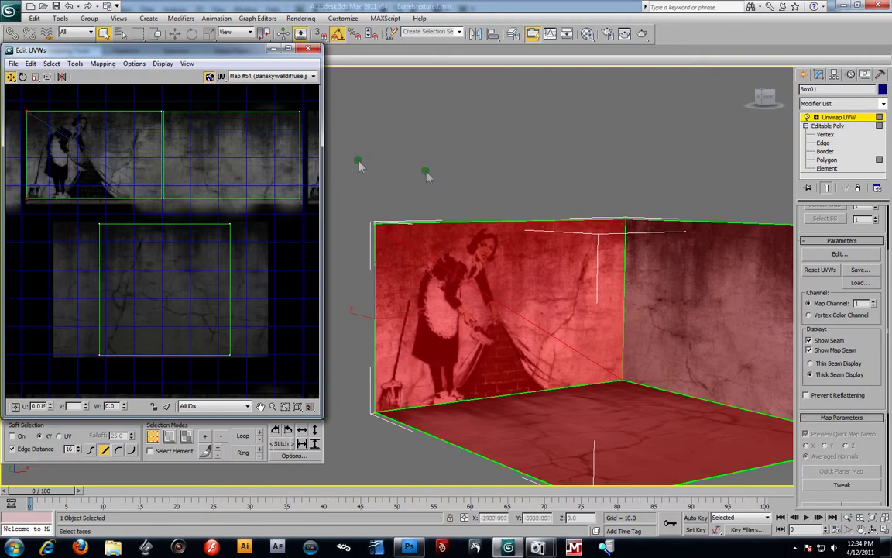
# Close the UV editor and collapse the Unwrap UVW modifier into the editable poly
pyautogui.click(309, 48)
pyautogui.rightClick(853, 117)
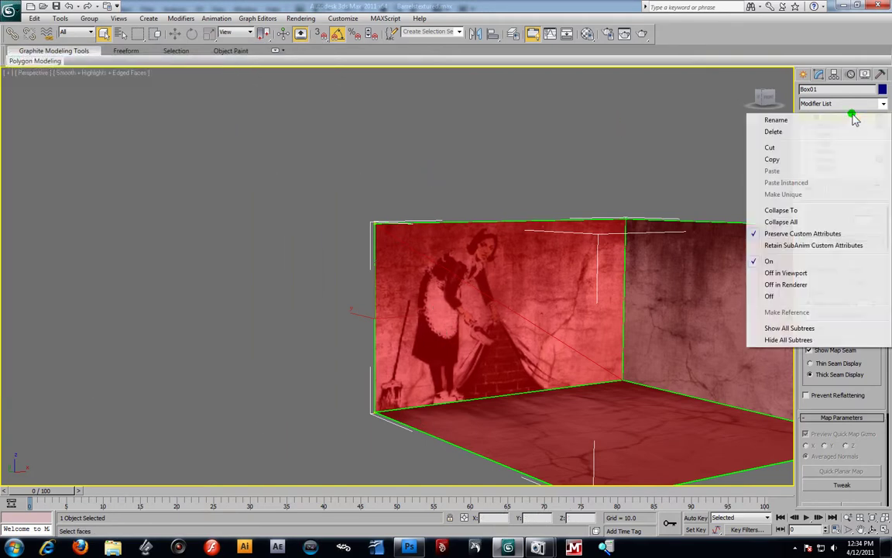
pyautogui.click(779, 210)
pyautogui.click(495, 316)
# Deselect the room, frame the corner where the two walls meet, and create a camera from the perspective view
pyautogui.keyDown('alt'); pyautogui.moveTo(500, 318); pyautogui.dragTo(240, 225, button='middle'); pyautogui.keyUp('alt')
pyautogui.moveTo(406, 248)
pyautogui.keyDown('alt'); pyautogui.mouseDown(button='middle')
pyautogui.moveTo(420, 253)
pyautogui.moveTo(418, 245)
pyautogui.mouseUp(button='middle'); pyautogui.keyUp('alt')
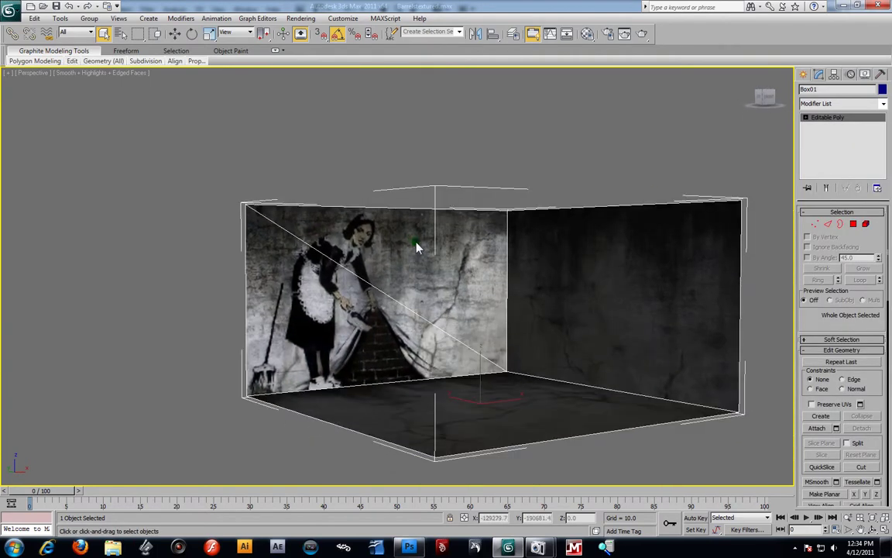
pyautogui.click(71, 60)
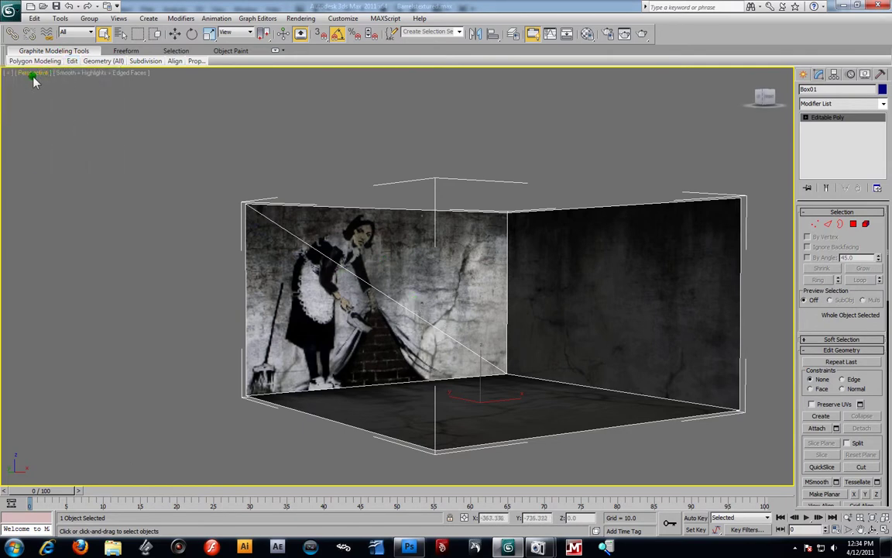
pyautogui.click(34, 74)
pyautogui.moveTo(48, 83)
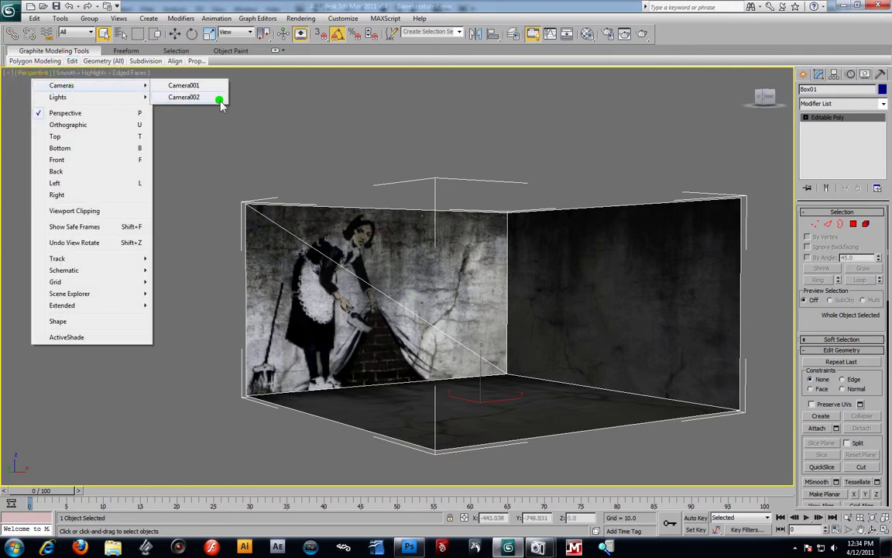
pyautogui.click(385, 163)
pyautogui.scroll(8, 299, 245)
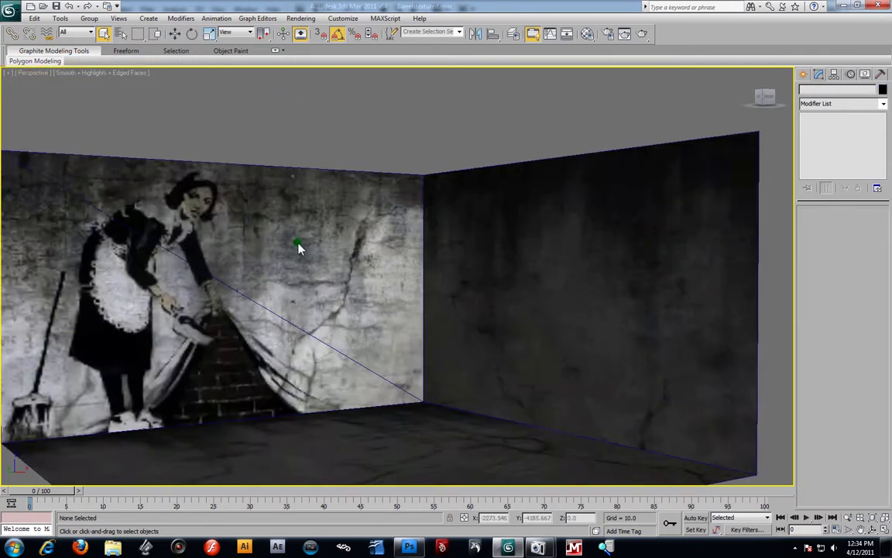
pyautogui.scroll(-4, 460, 272)
pyautogui.scroll(10, 457, 283)
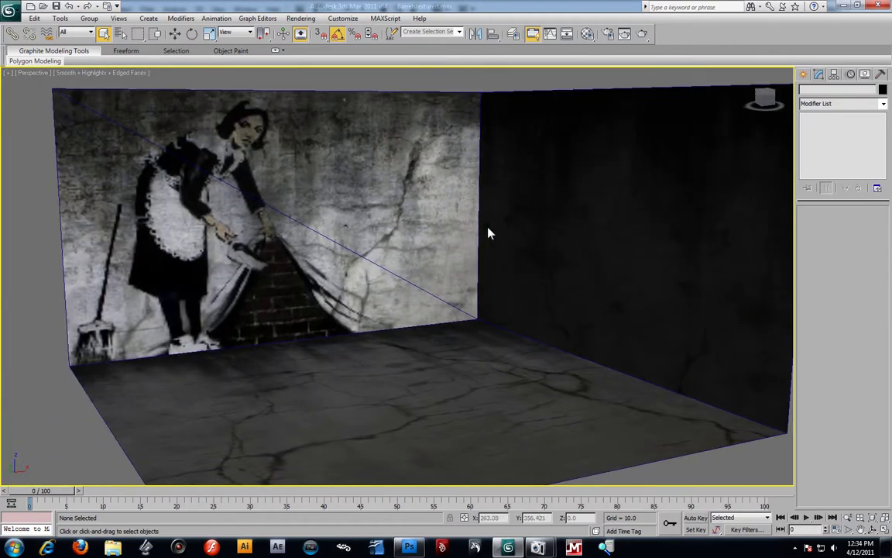
pyautogui.scroll(4, 477, 256)
pyautogui.scroll(-4, 476, 252)
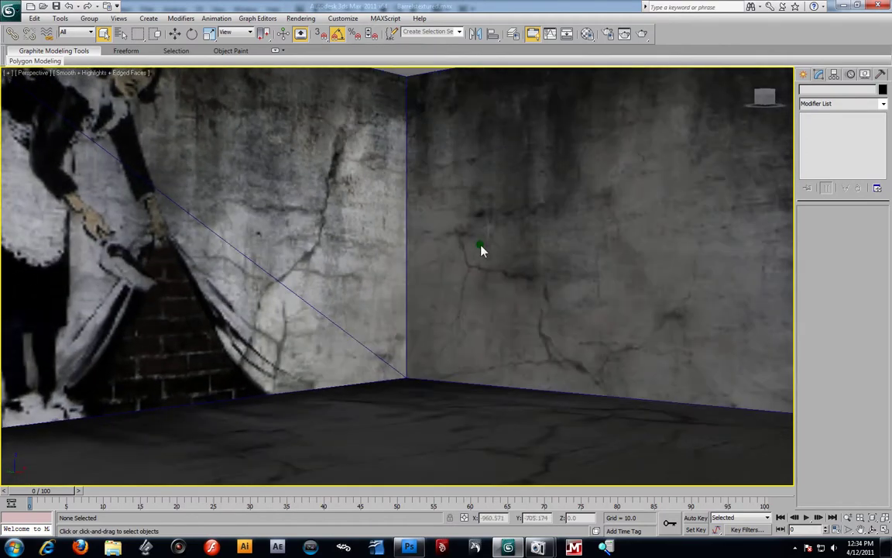
pyautogui.hotkey('ctrl', 'c')
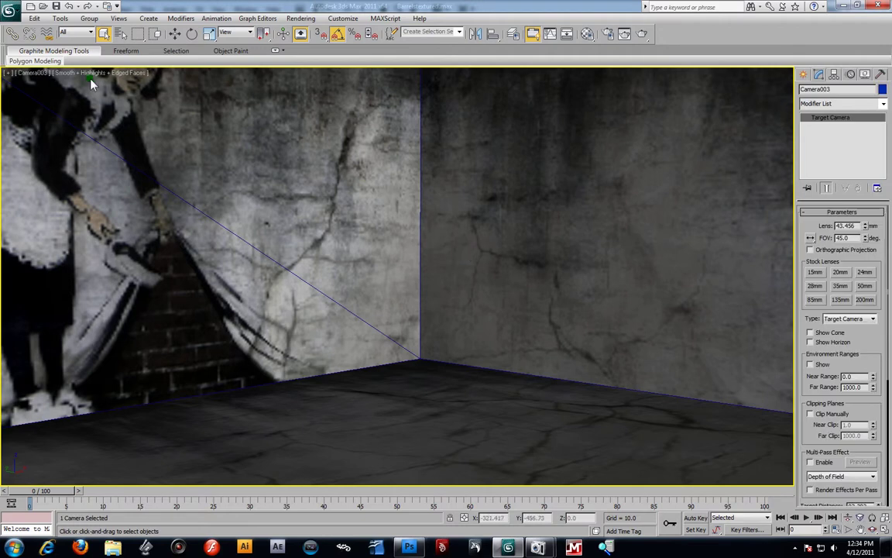
# Compare the room through Camera001, Camera002 and Camera003 in turn
pyautogui.click(40, 76)
pyautogui.moveTo(48, 84)
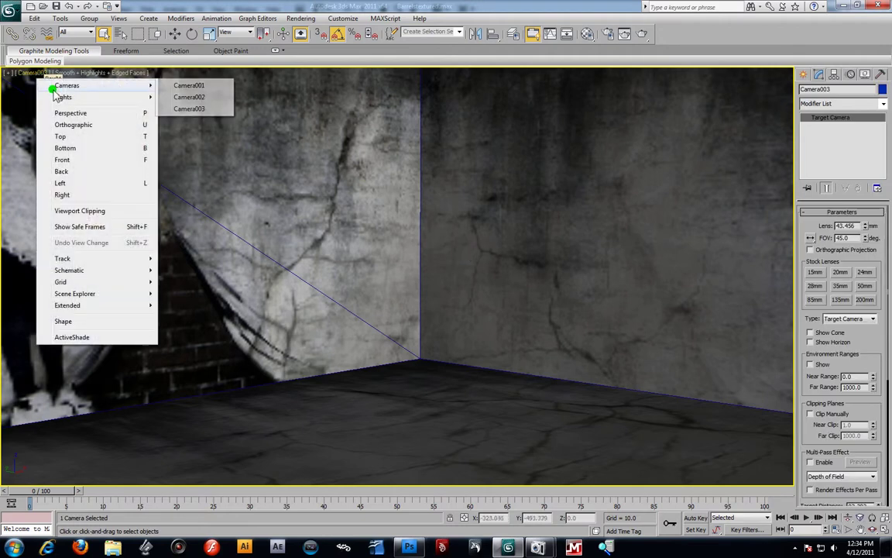
pyautogui.click(166, 85)
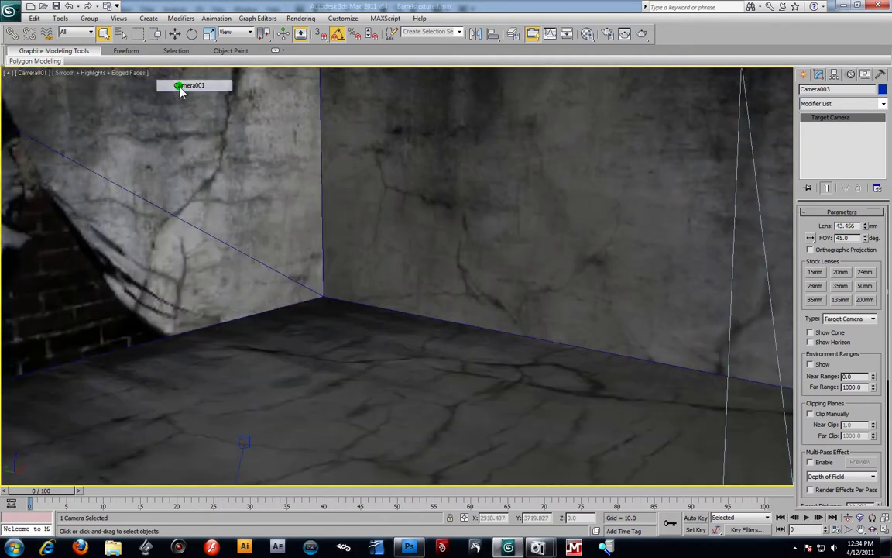
pyautogui.click(35, 72)
pyautogui.moveTo(79, 85)
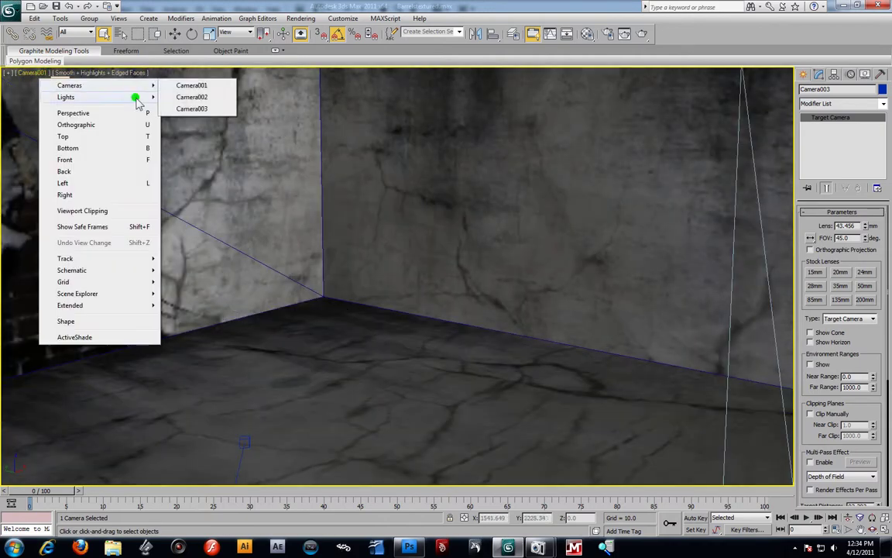
pyautogui.click(186, 97)
pyautogui.click(37, 70)
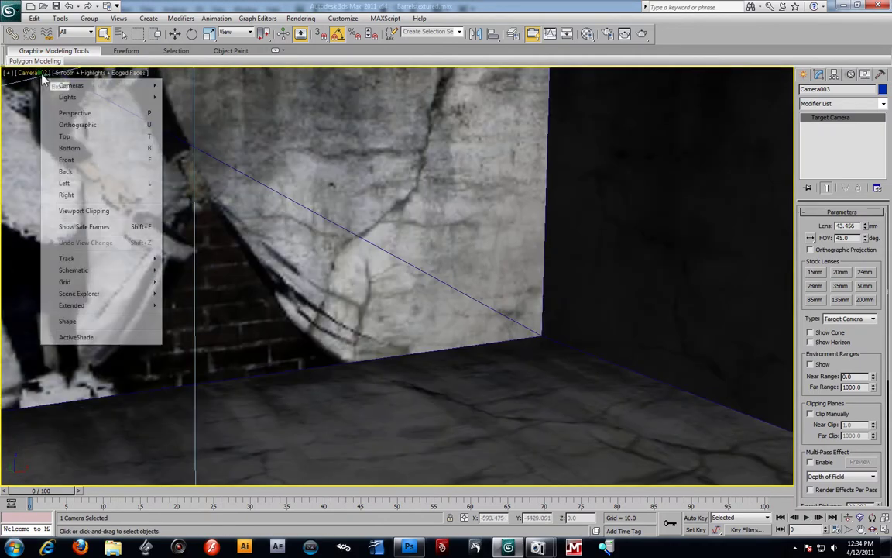
pyautogui.moveTo(159, 89)
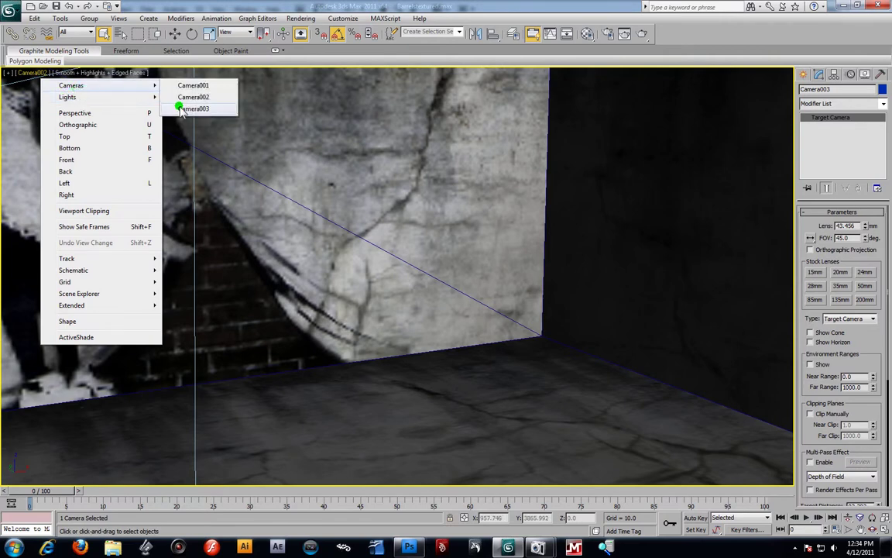
pyautogui.click(186, 108)
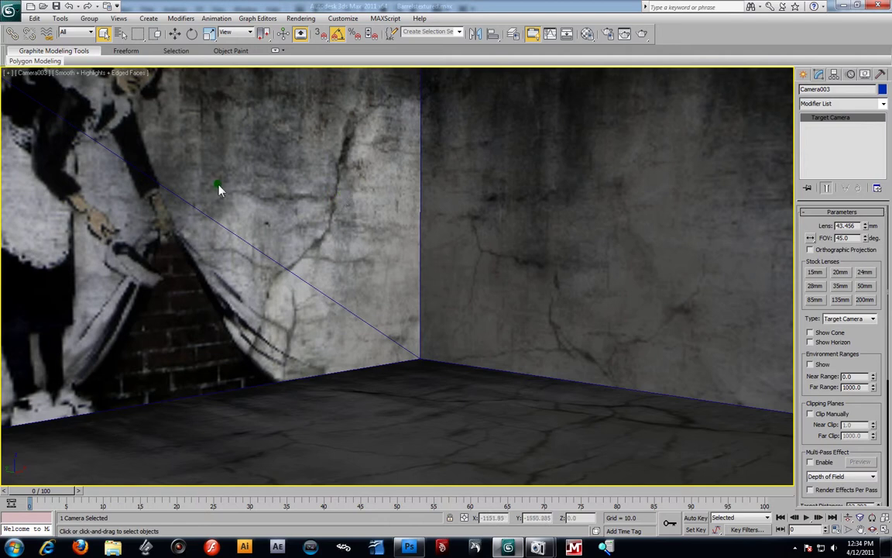
# Show safe frames in the viewport and switch the view to Camera002
pyautogui.click(37, 72)
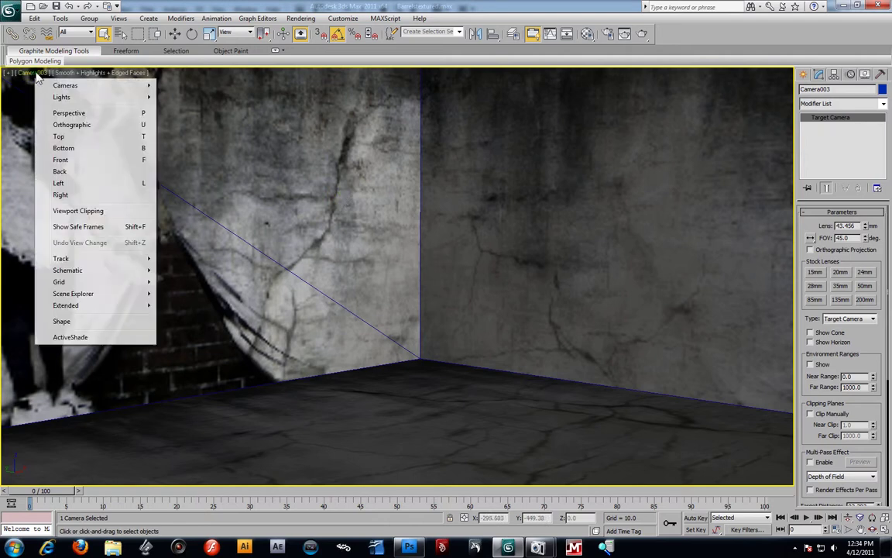
pyautogui.click(88, 229)
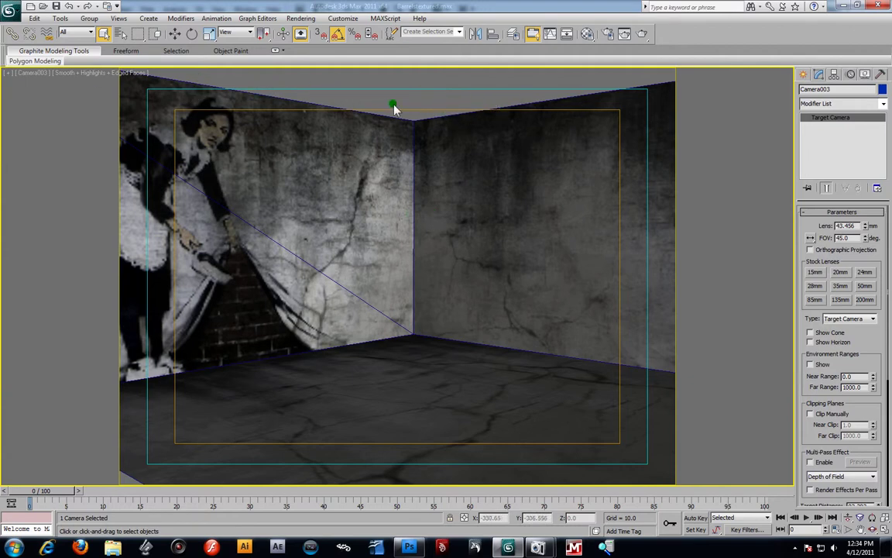
pyautogui.click(34, 72)
pyautogui.moveTo(40, 84)
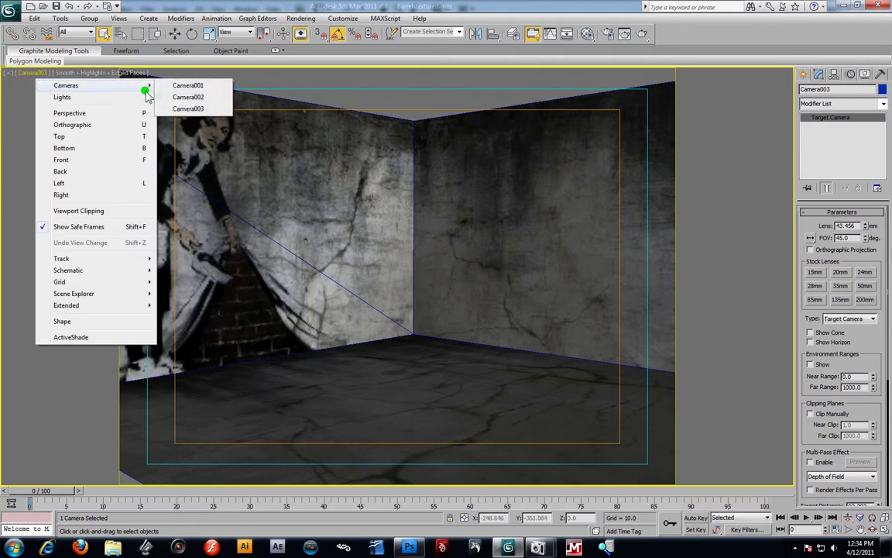
pyautogui.click(183, 109)
pyautogui.click(50, 73)
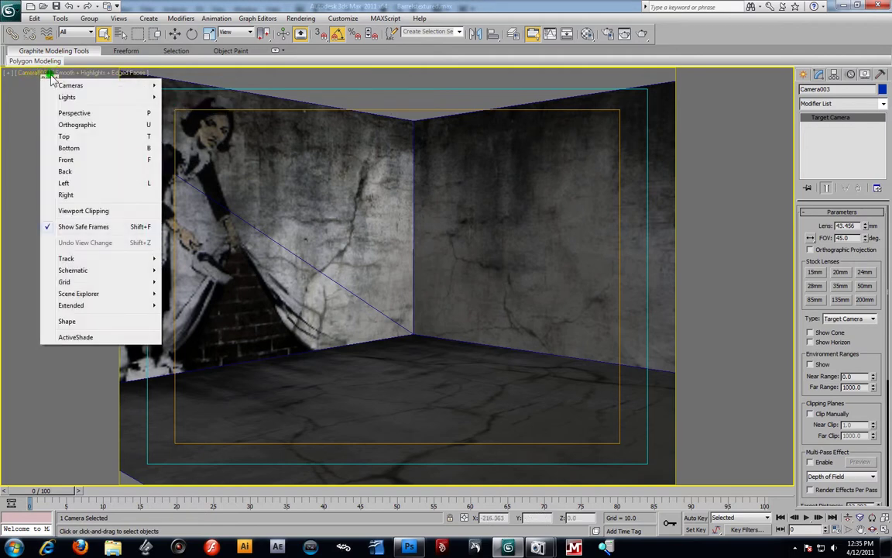
pyautogui.moveTo(159, 87)
pyautogui.click(182, 95)
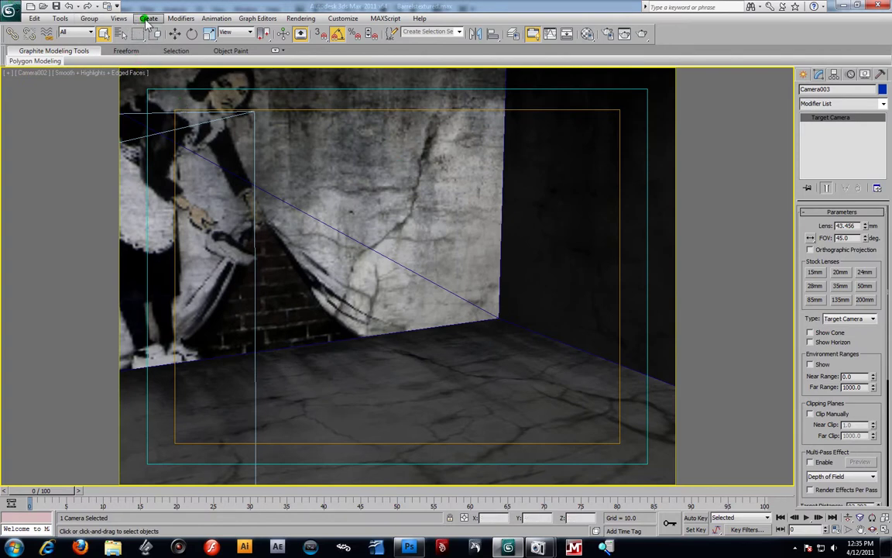
# Look up the Create Camera From View command and its shortcut
pyautogui.click(118, 17)
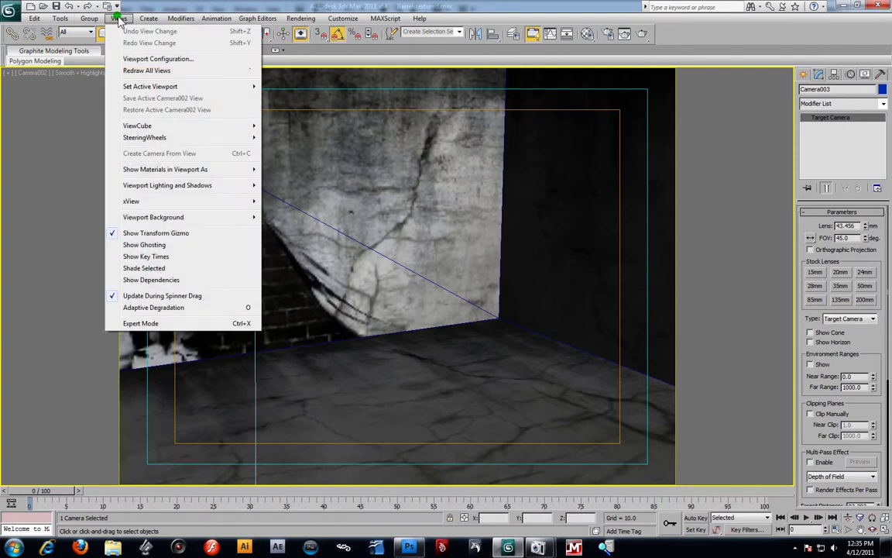
pyautogui.click(148, 154)
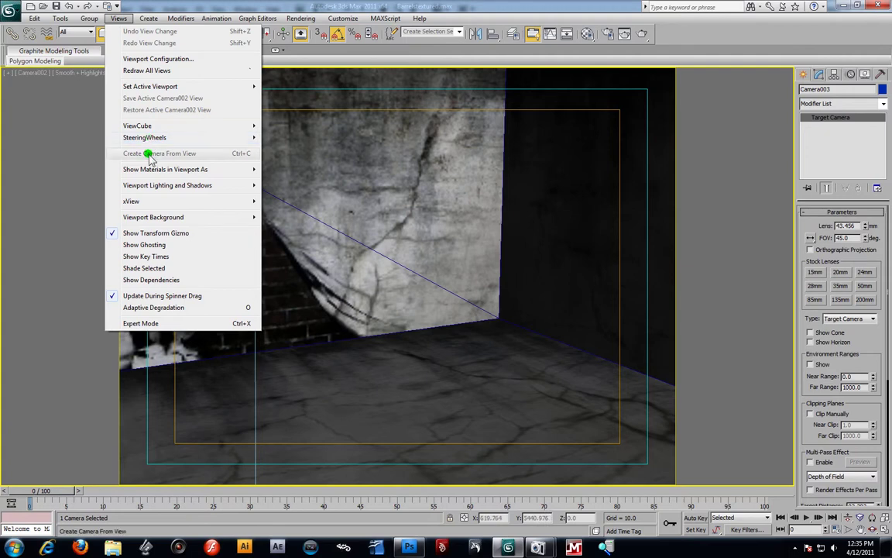
pyautogui.click(130, 154)
pyautogui.click(193, 153)
pyautogui.click(229, 153)
pyautogui.click(138, 153)
pyautogui.click(400, 114)
# Unhide the barrels, crates and lights, and render the Camera002 view
pyautogui.click(388, 165)
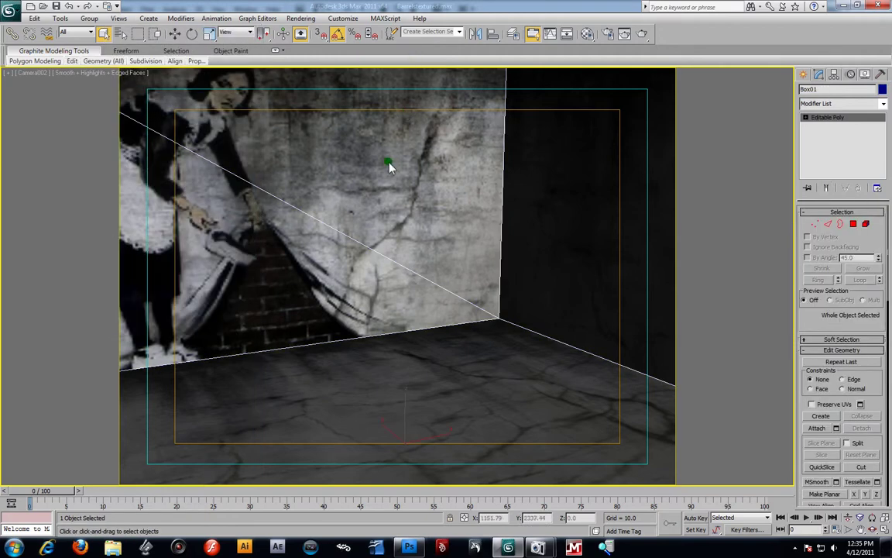
pyautogui.rightClick(391, 164)
pyautogui.click(411, 119)
pyautogui.click(246, 123)
pyautogui.click(620, 60)
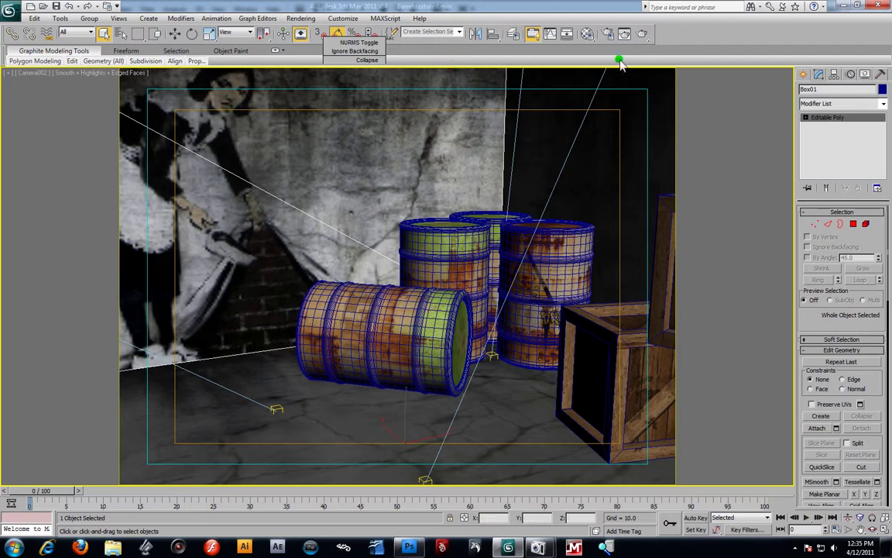
pyautogui.click(641, 34)
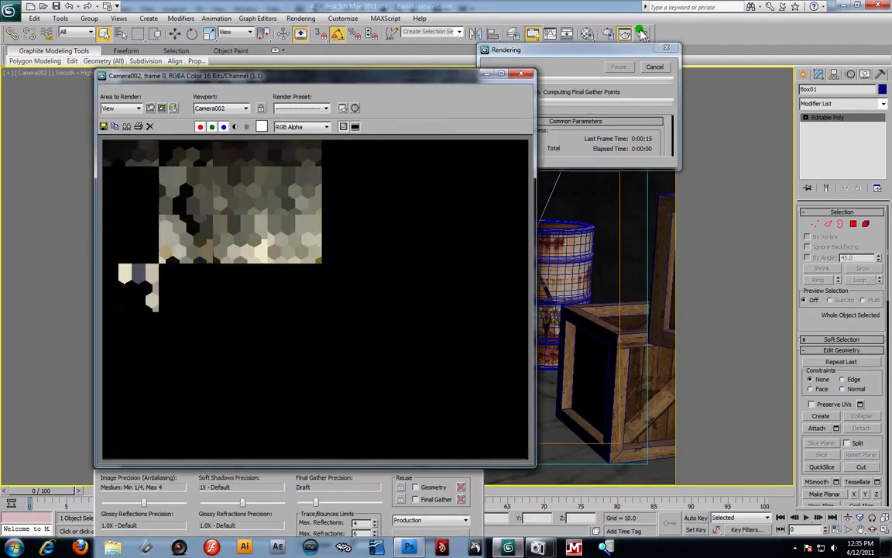
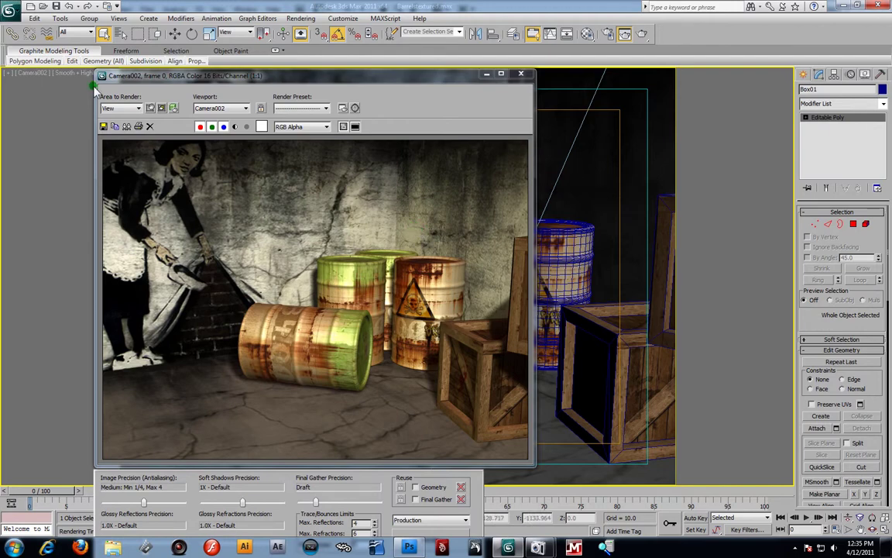
# Save the rendered image as a PNG named Render wall diffuse in the Oil Drum Textures folder, keeping RGB 48 bit with alpha channel
pyautogui.click(103, 127)
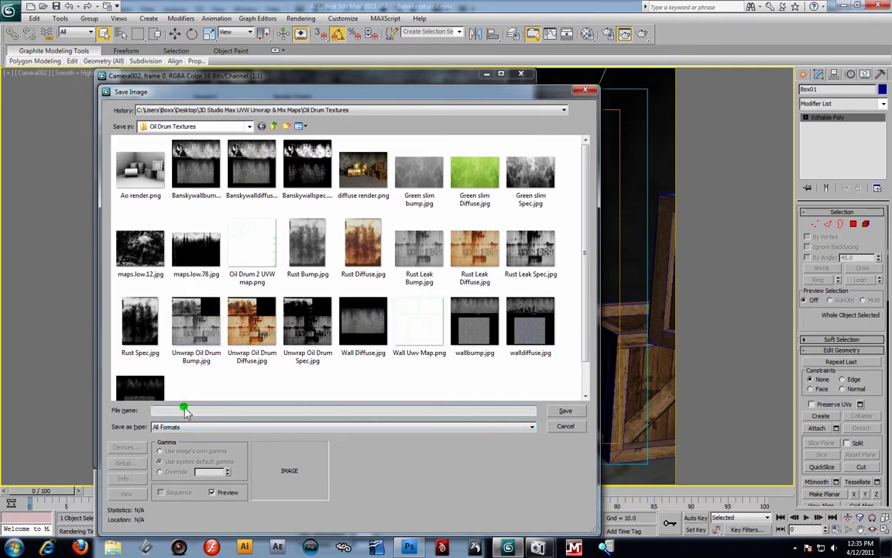
pyautogui.write('Render wall difuse')
pyautogui.click(406, 426)
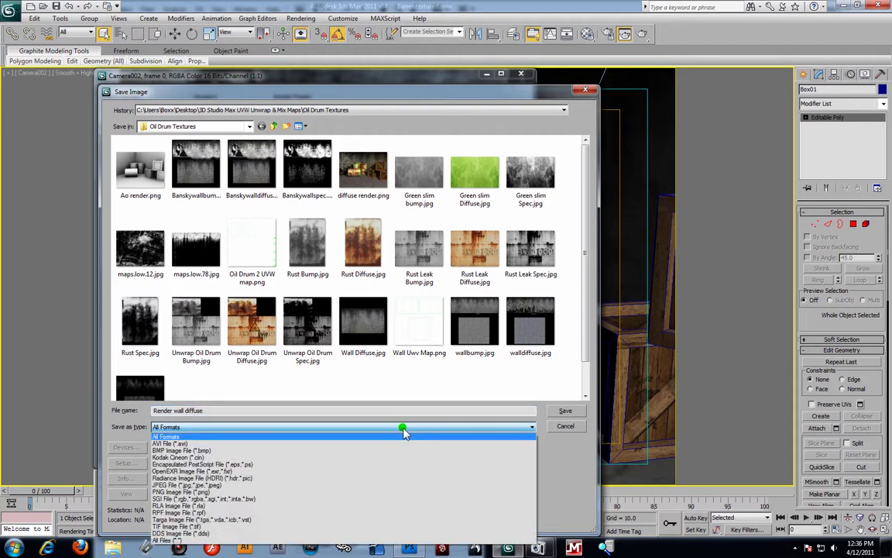
pyautogui.click(171, 494)
pyautogui.click(555, 412)
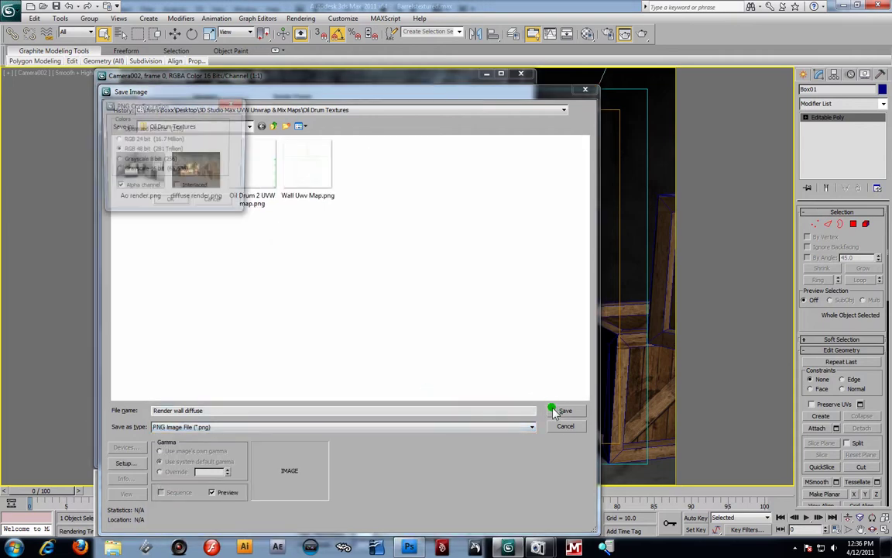
pyautogui.click(171, 203)
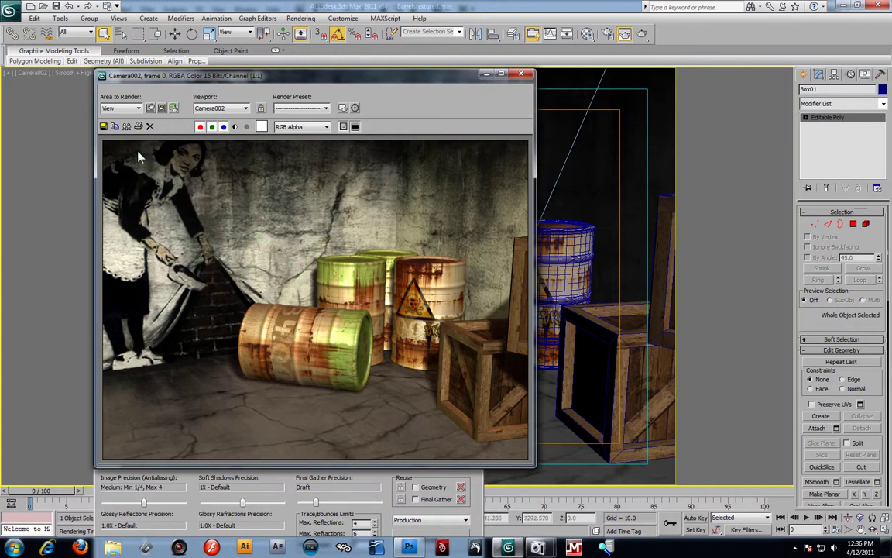
# Open the Material Editor and select the unused 23 - Default sample slot
pyautogui.moveTo(350, 80)
pyautogui.mouseDown()
pyautogui.moveTo(350, 72)
pyautogui.moveTo(358, 76)
pyautogui.moveTo(347, 78)
pyautogui.mouseUp()
pyautogui.press('m')
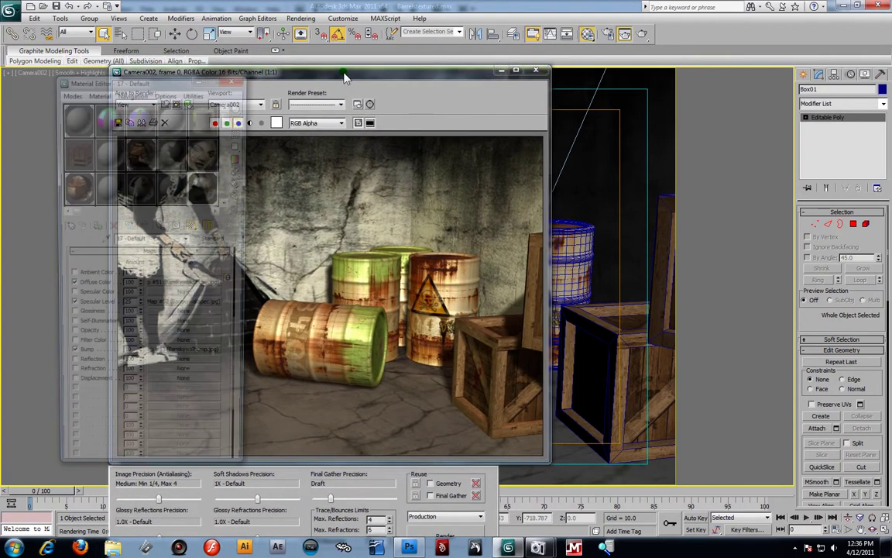
pyautogui.scroll(-1, 139, 151)
pyautogui.scroll(1, 139, 151)
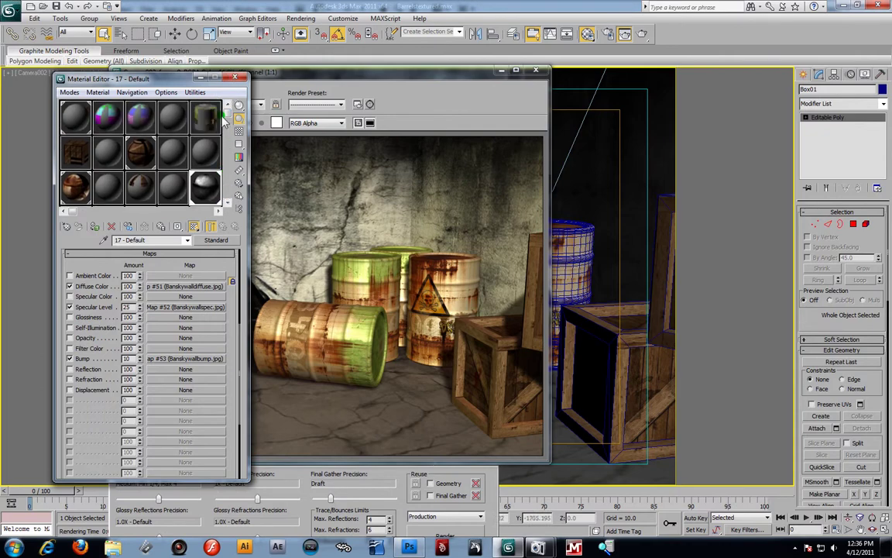
pyautogui.scroll(-1, 208, 184)
pyautogui.click(209, 191)
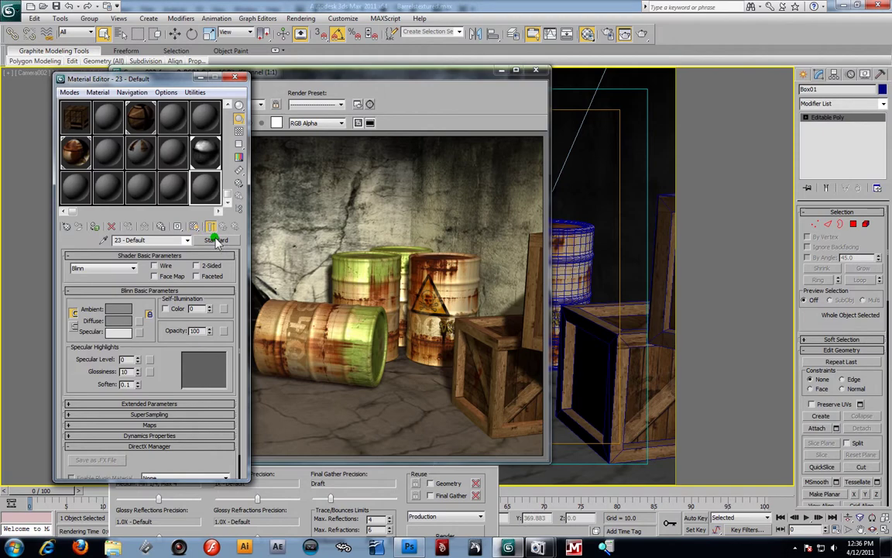
pyautogui.click(216, 240)
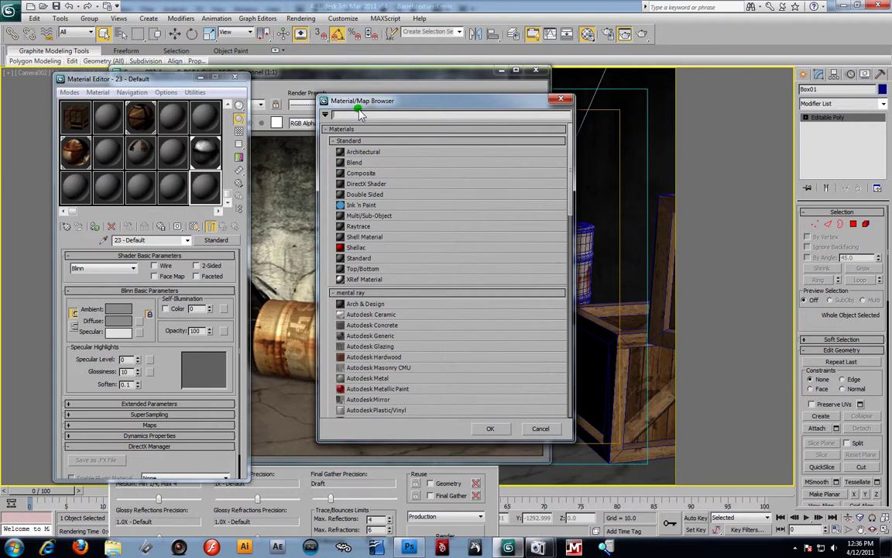
pyautogui.press('Escape')
# Check which production renderer is assigned in the render setup, leaving the assignment as it is
pyautogui.click(291, 21)
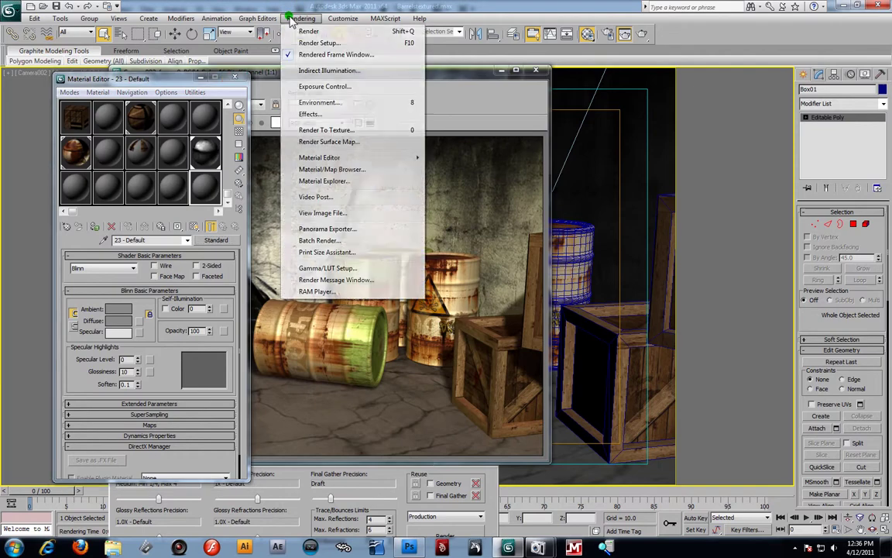
pyautogui.click(416, 42)
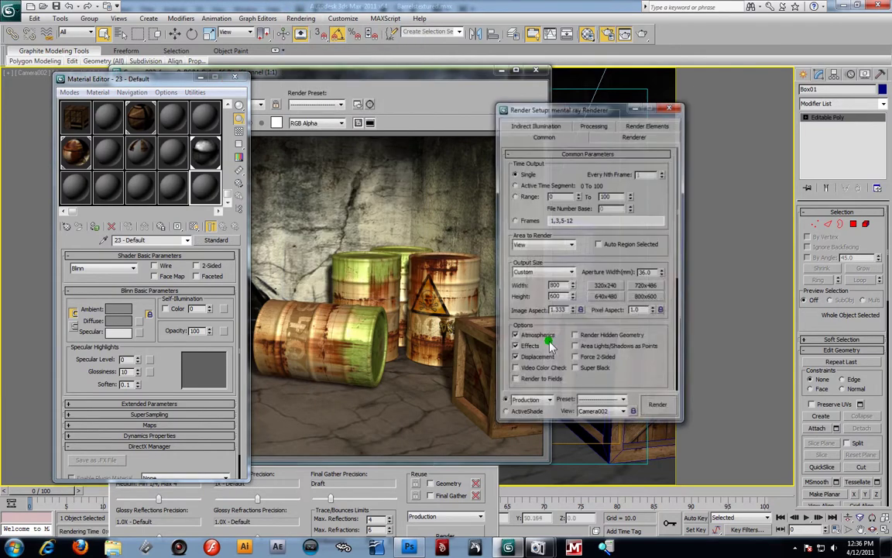
pyautogui.moveTo(663, 383); pyautogui.dragTo(560, 161)
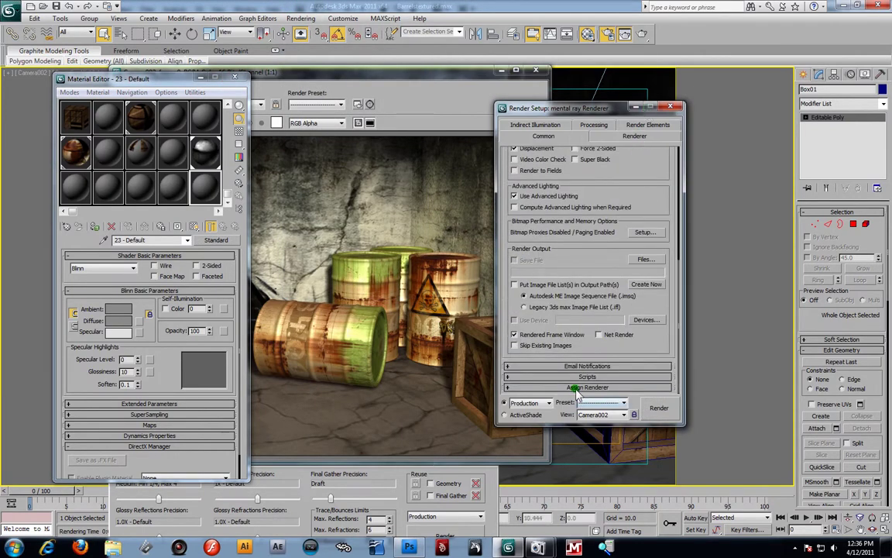
pyautogui.click(577, 387)
pyautogui.click(648, 343)
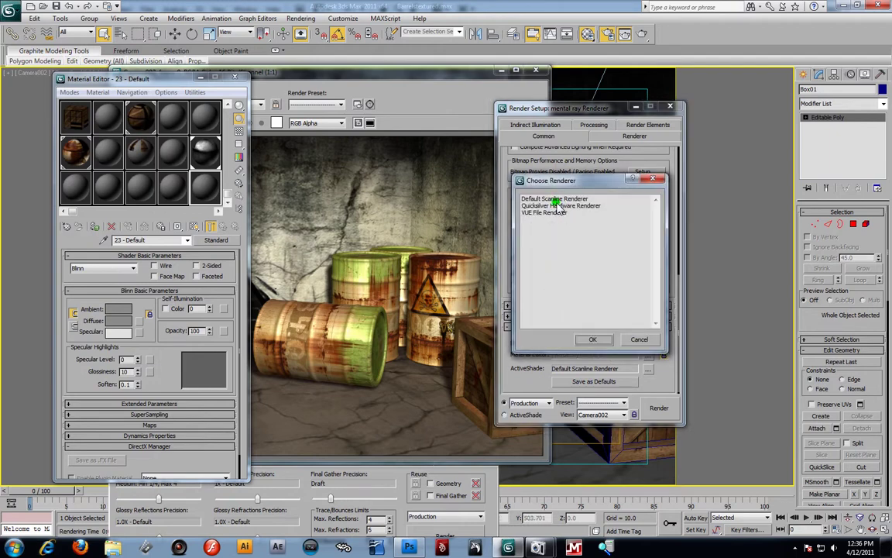
pyautogui.click(637, 338)
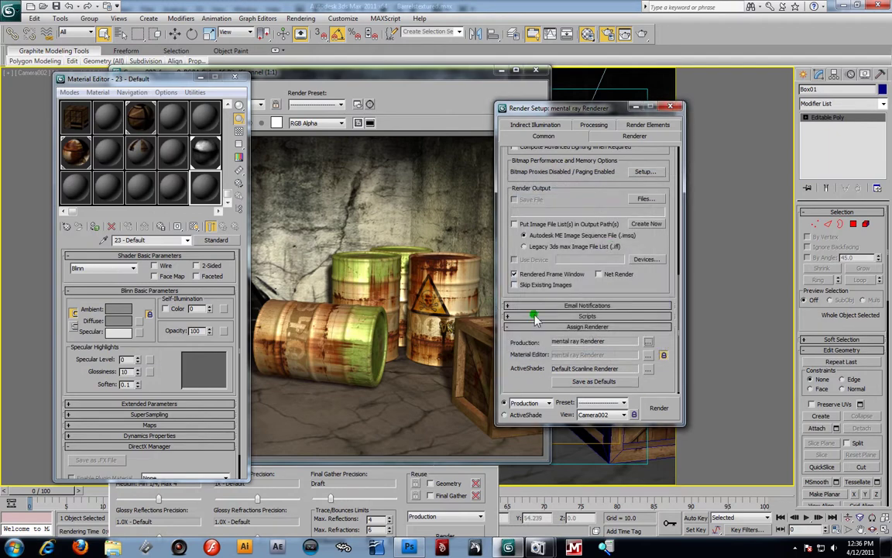
pyautogui.click(670, 106)
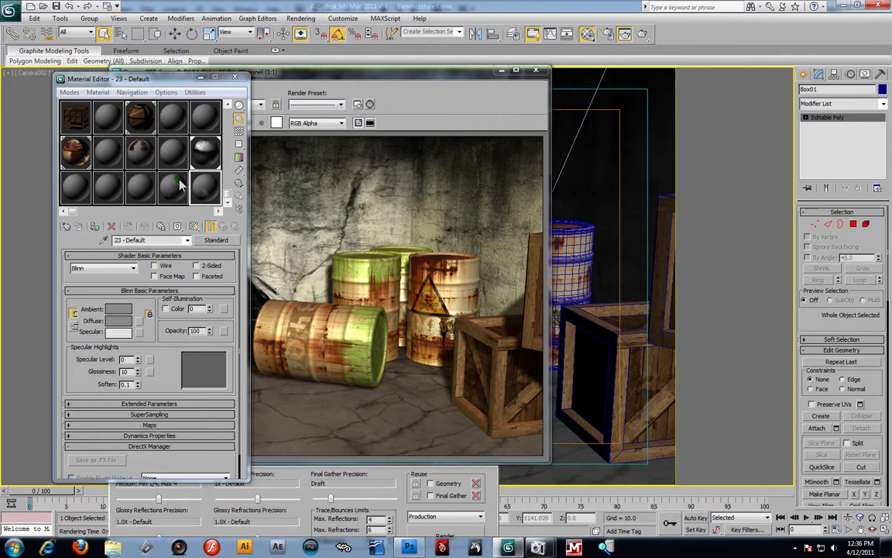
# Change the 23 - Default material to the mental ray material type
pyautogui.click(215, 242)
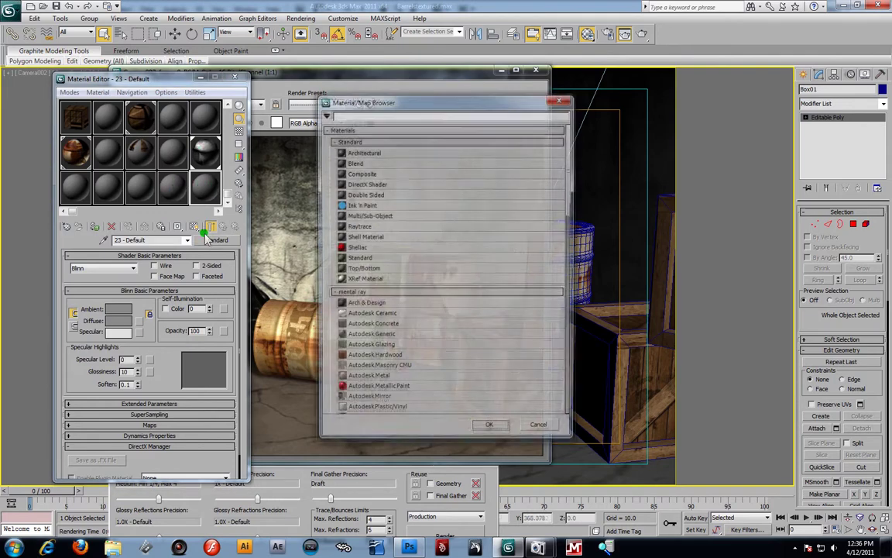
pyautogui.write('m')
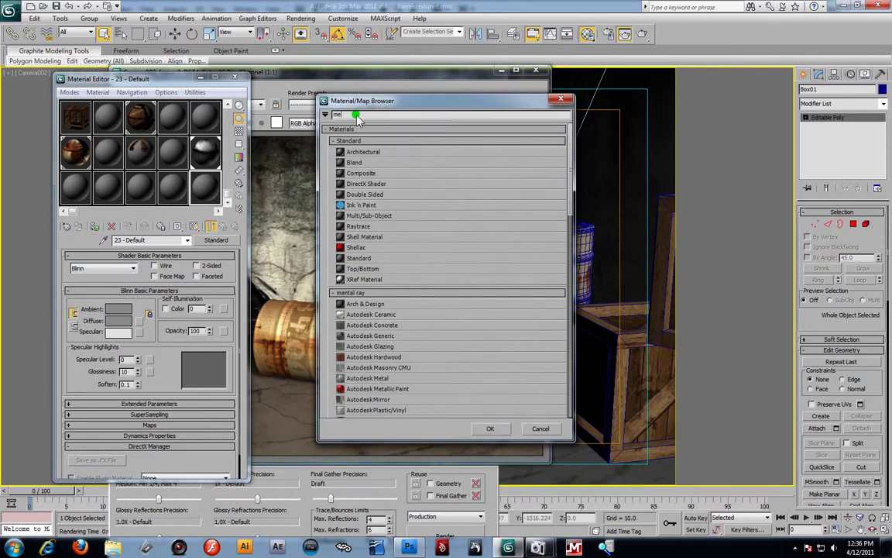
pyautogui.write('en')
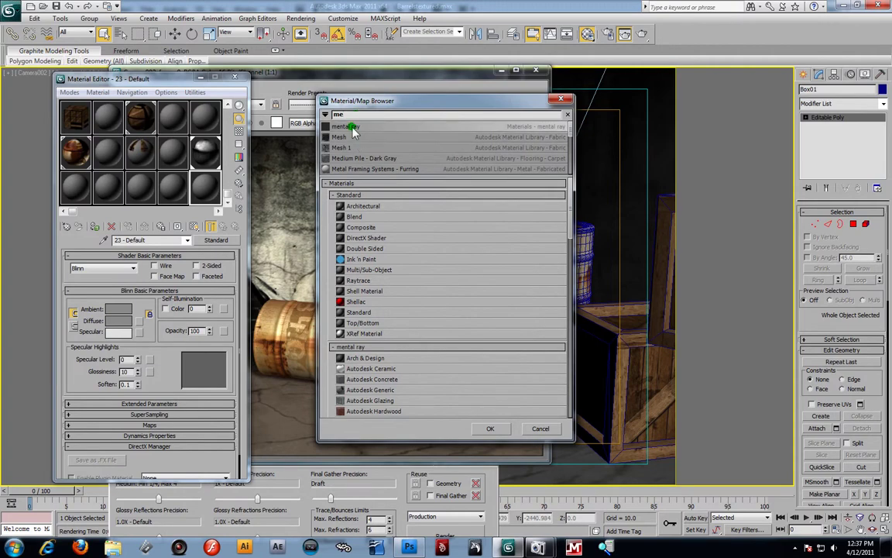
pyautogui.doubleClick(353, 129)
# Assign an Ambient/Reflective Occlusion map to the material's Surface shader, with 128 samples and a spread of 0.75
pyautogui.click(174, 276)
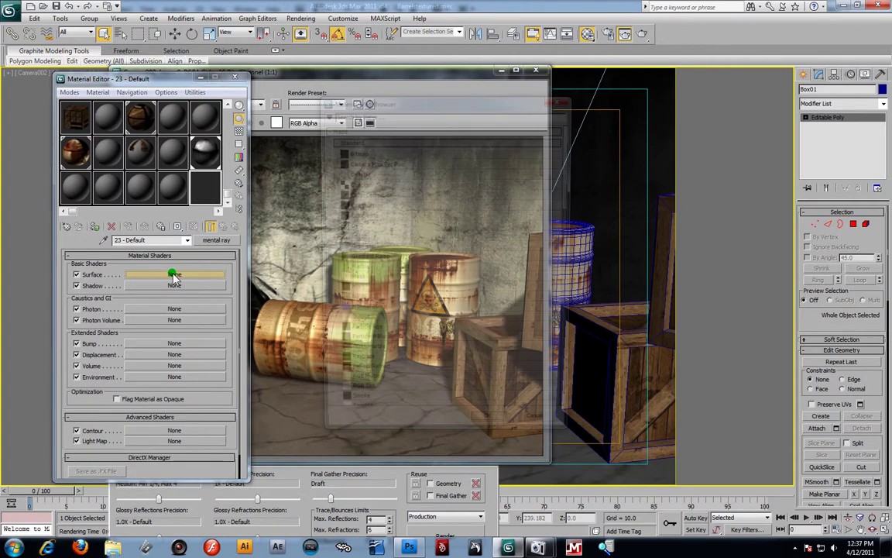
pyautogui.click(369, 152)
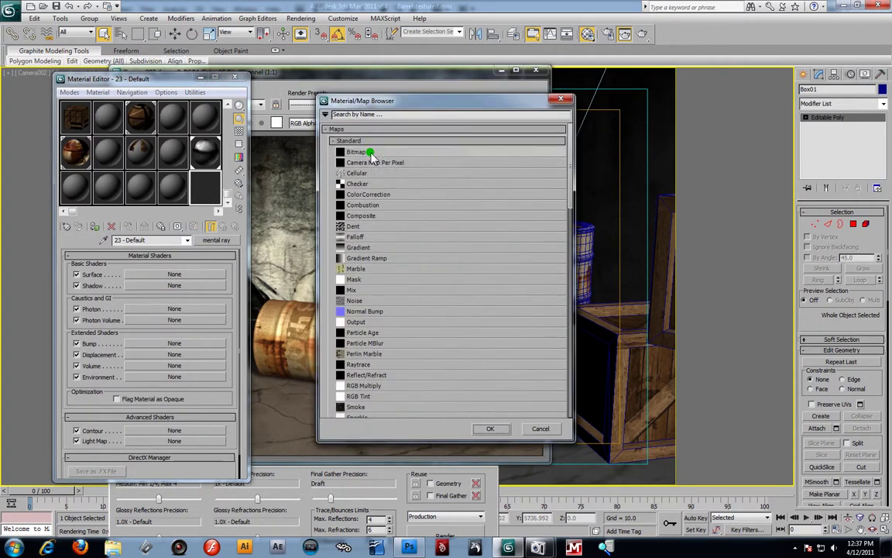
pyautogui.click(355, 115)
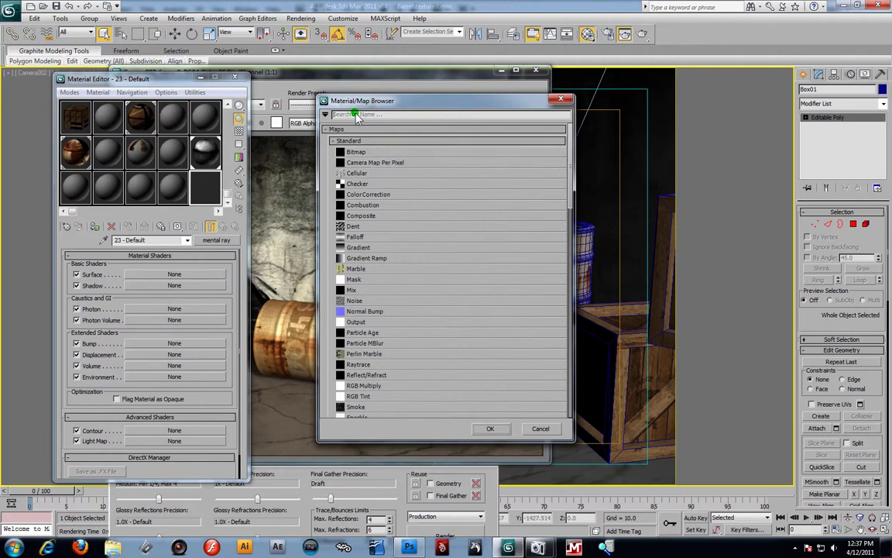
pyautogui.write('amb')
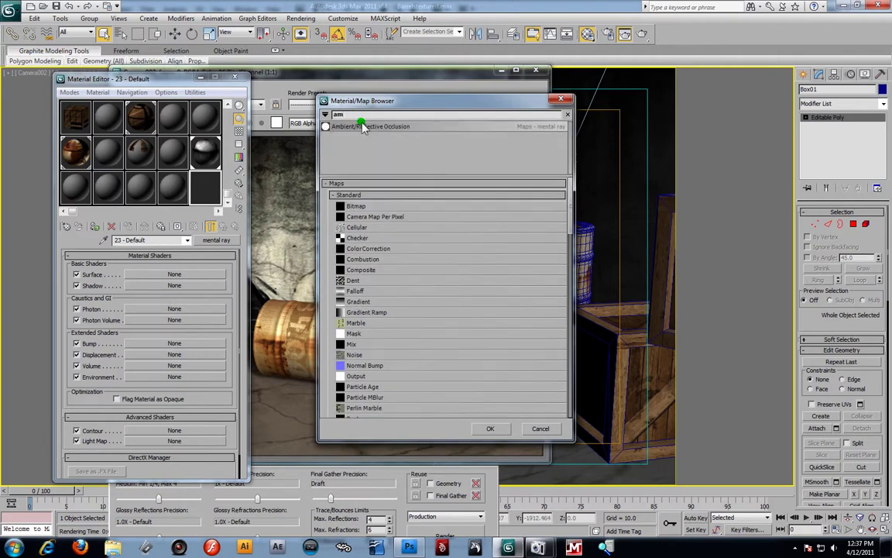
pyautogui.doubleClick(361, 123)
pyautogui.click(191, 268)
pyautogui.moveTo(195, 269)
pyautogui.mouseDown()
pyautogui.moveTo(154, 267)
pyautogui.moveTo(154, 259)
pyautogui.moveTo(224, 259)
pyautogui.moveTo(241, 287)
pyautogui.moveTo(193, 226)
pyautogui.moveTo(218, 266)
pyautogui.moveTo(186, 276)
pyautogui.moveTo(207, 325)
pyautogui.mouseUp()
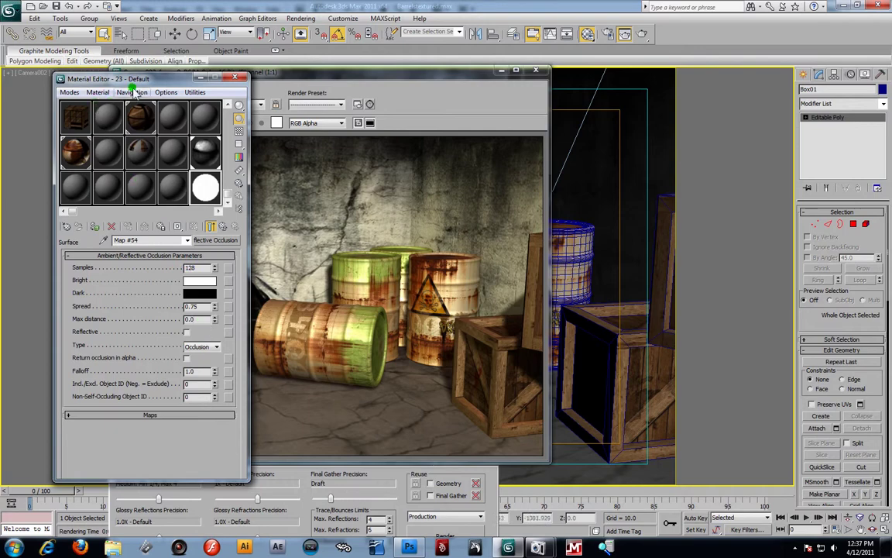
# Set the mental ray samples per pixel to a minimum of 1 and a maximum of 16, and change the filter type
pyautogui.click(301, 17)
pyautogui.click(314, 45)
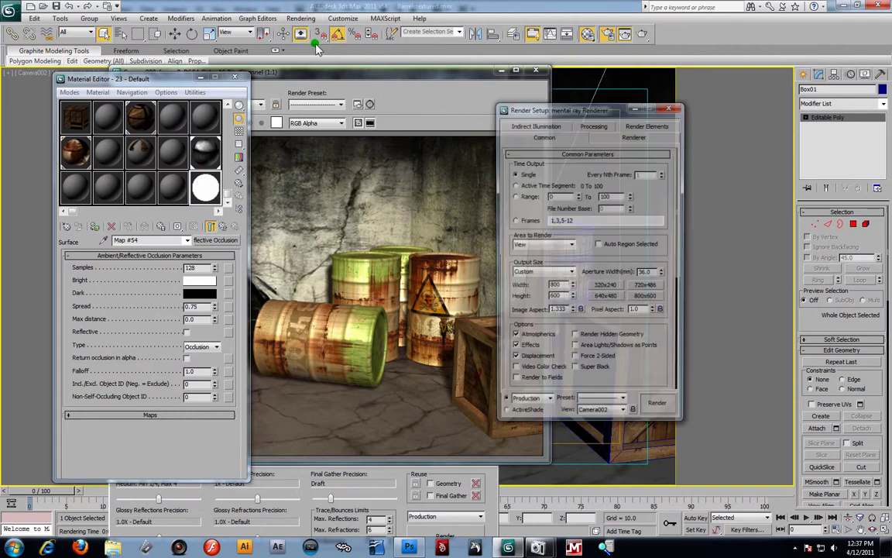
pyautogui.click(603, 136)
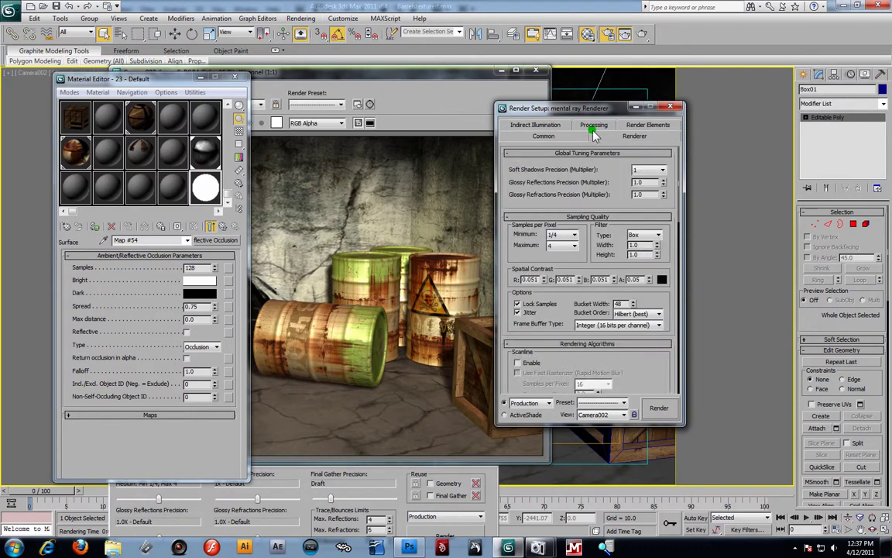
pyautogui.click(571, 235)
pyautogui.click(570, 264)
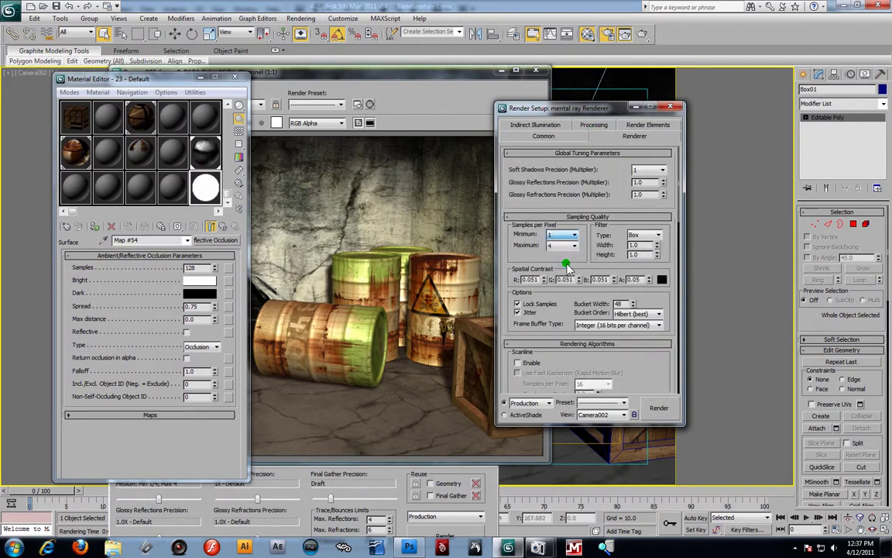
pyautogui.click(571, 245)
pyautogui.click(567, 291)
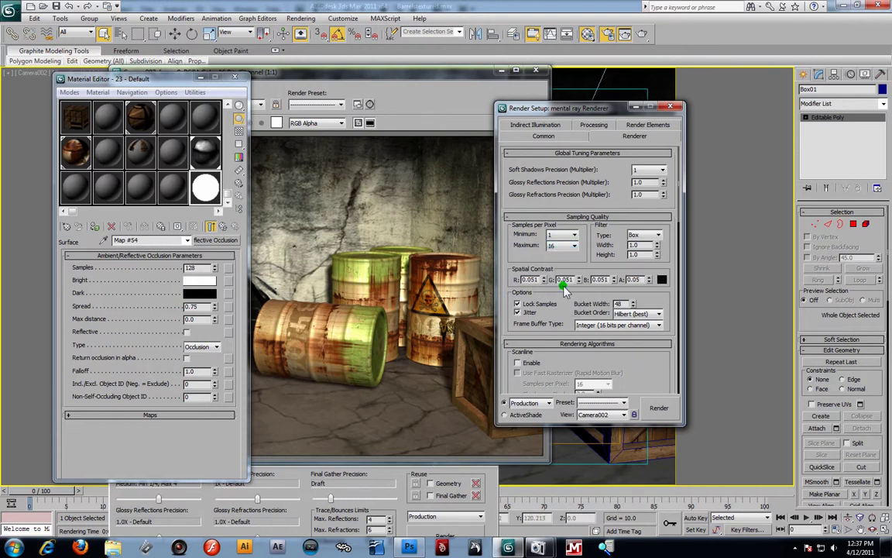
pyautogui.click(657, 235)
pyautogui.click(656, 259)
# Enable the mental ray material override and rename the occlusion material AO Map
pyautogui.click(603, 124)
pyautogui.click(518, 229)
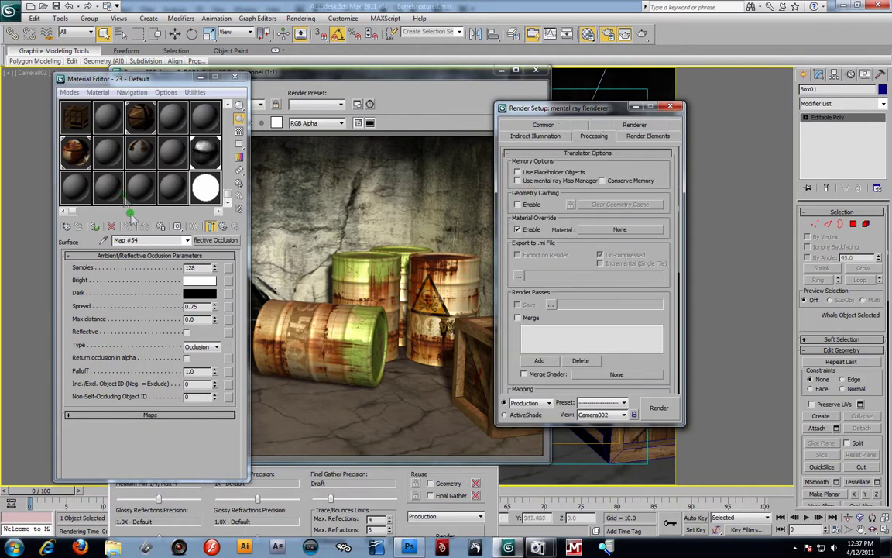
pyautogui.click(224, 226)
pyautogui.tripleClick(143, 240)
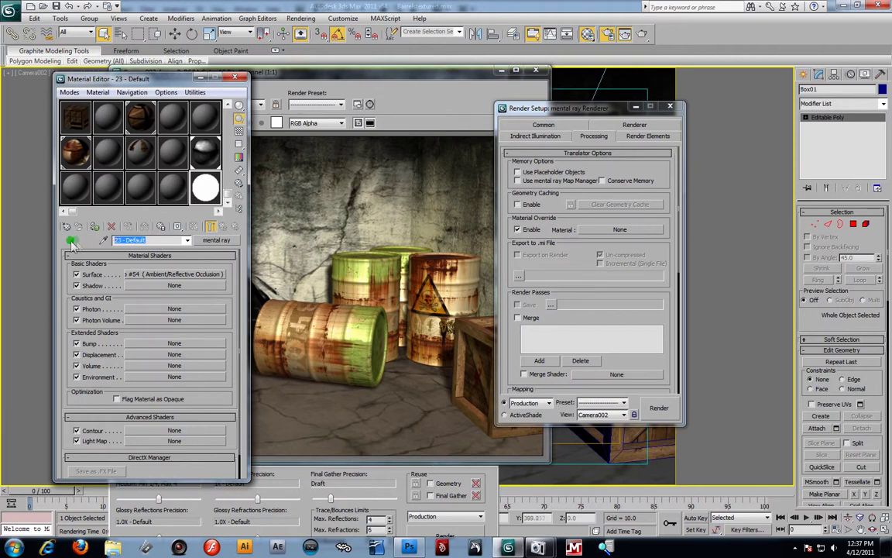
pyautogui.write('AO Map')
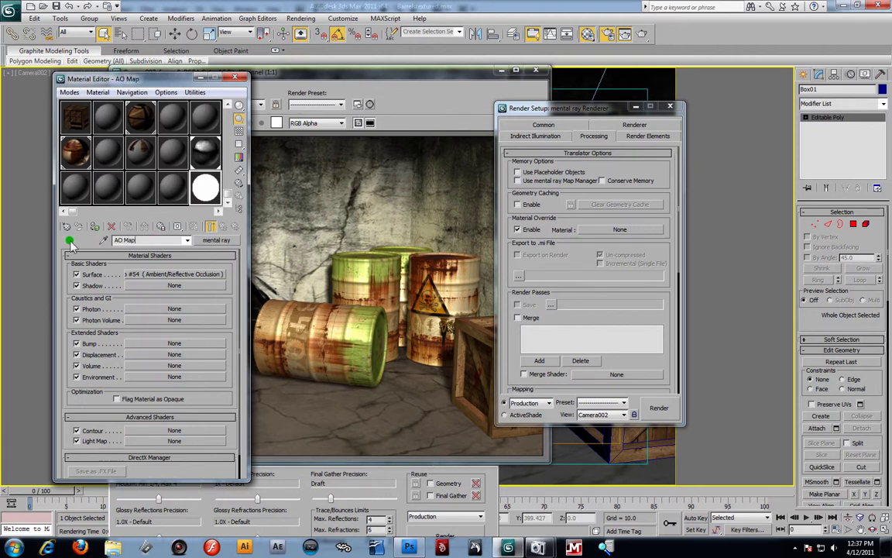
# Assign the AO Map material to the material override as an instance and render the Camera002 view
pyautogui.moveTo(203, 188); pyautogui.dragTo(619, 230)
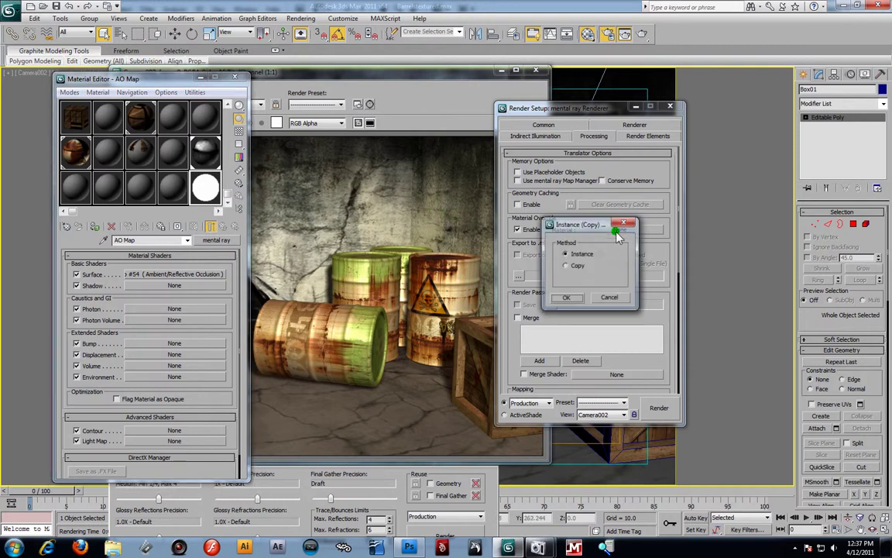
pyautogui.click(563, 299)
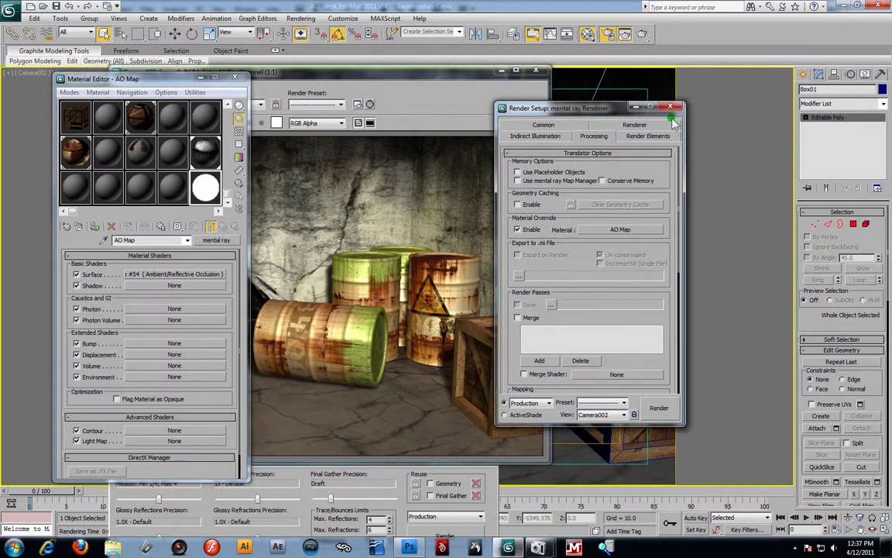
pyautogui.click(666, 408)
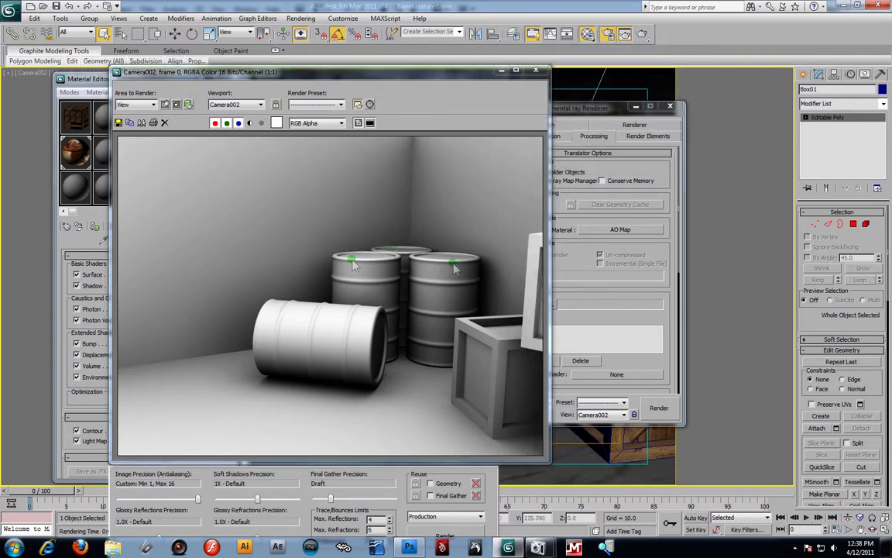
# Save the ambient occlusion render as Ao rendernew.png in the Oil Drum Textures folder
pyautogui.click(117, 124)
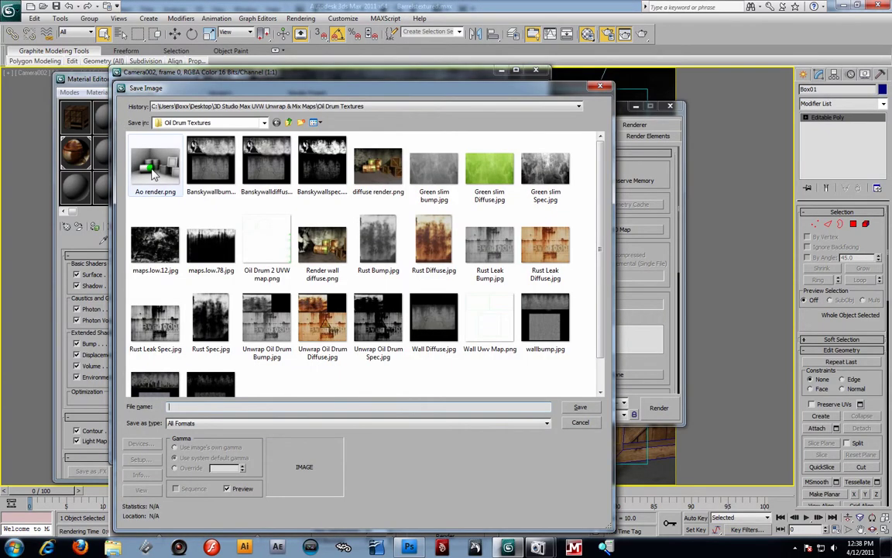
pyautogui.click(154, 174)
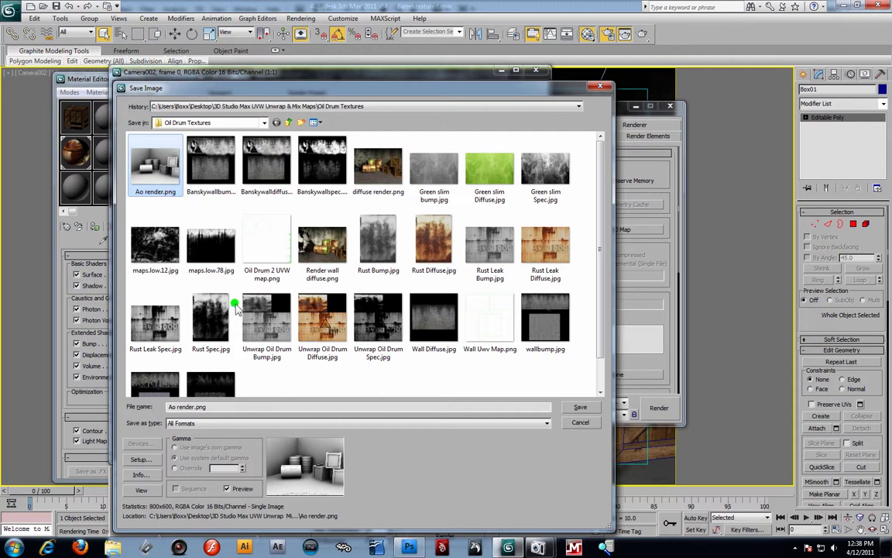
pyautogui.click(191, 408)
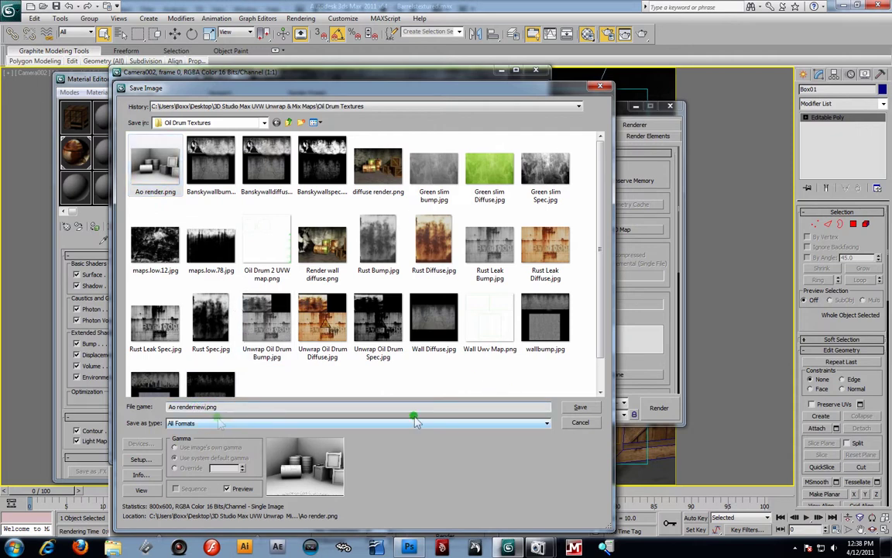
pyautogui.click(589, 412)
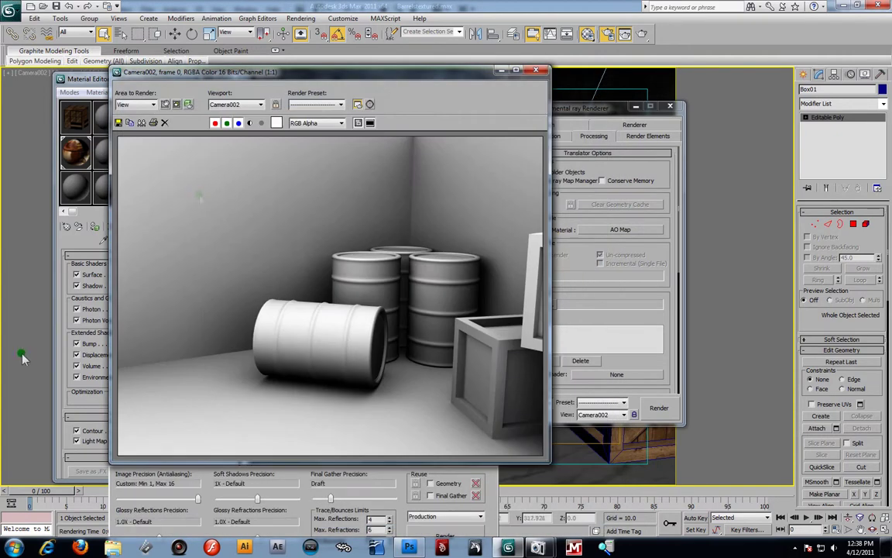
# Switch to Photoshop and close the open Bansky wall diffuse, bump and spec images
pyautogui.click(411, 547)
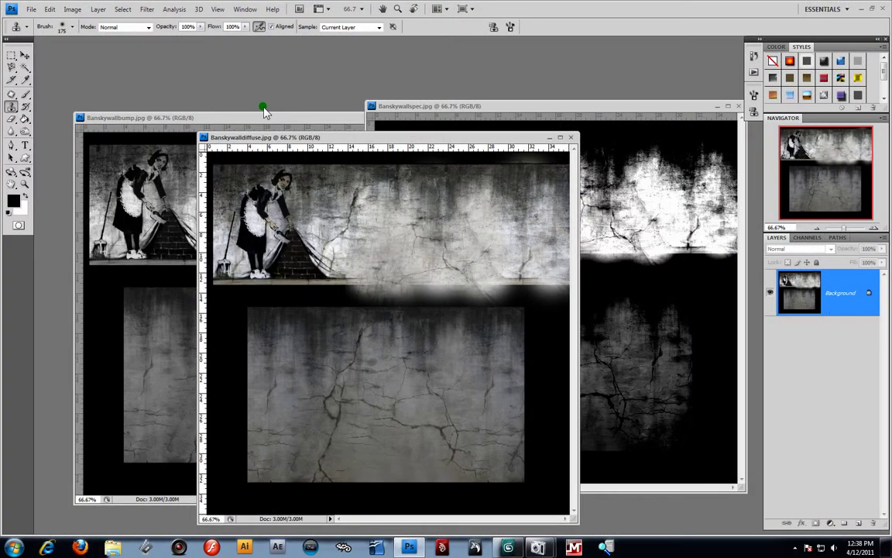
pyautogui.click(571, 137)
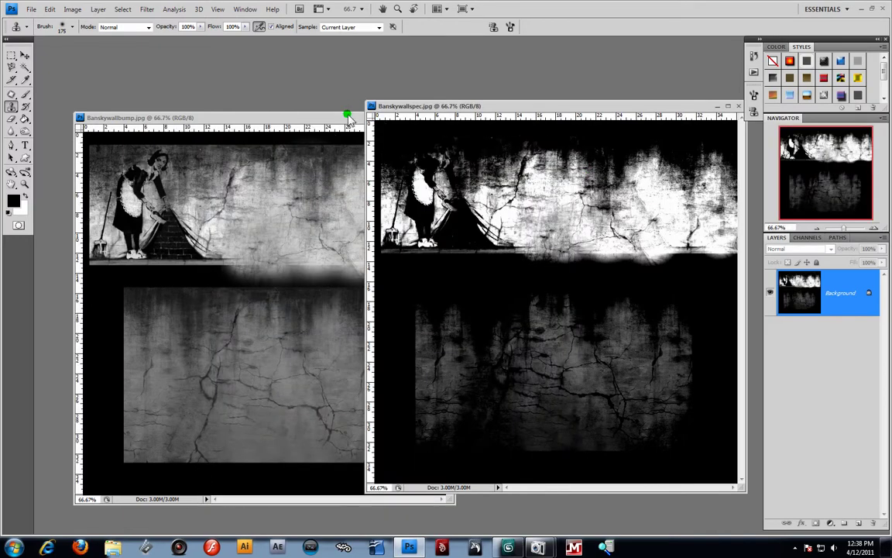
pyautogui.click(349, 117)
pyautogui.click(447, 118)
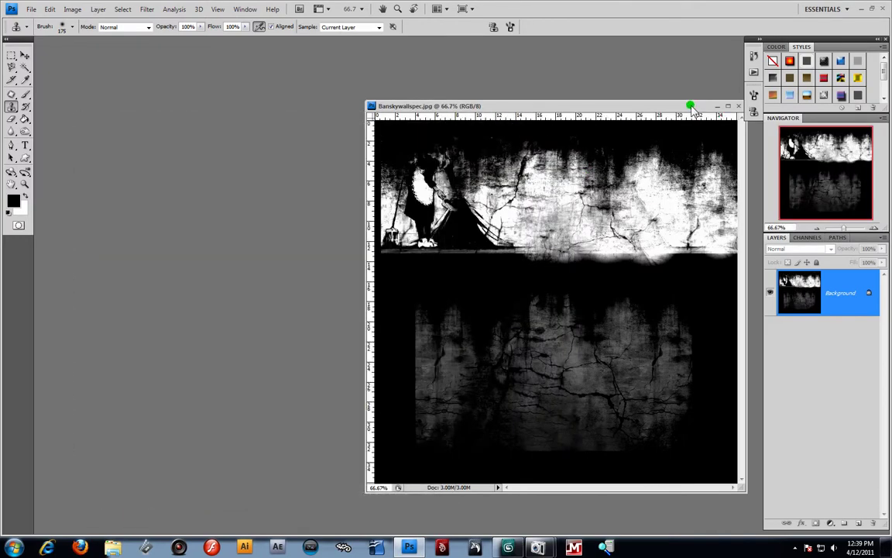
pyautogui.moveTo(691, 106); pyautogui.dragTo(484, 82)
pyautogui.click(531, 83)
# Open Ao rendernew.png and Render wall diffuse.png from the Oil Drum Textures folder
pyautogui.click(32, 9)
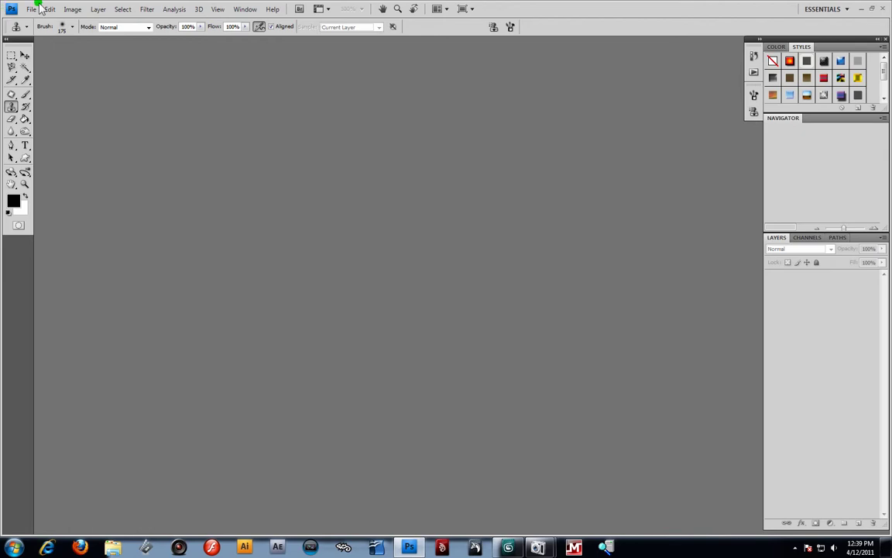
pyautogui.click(31, 32)
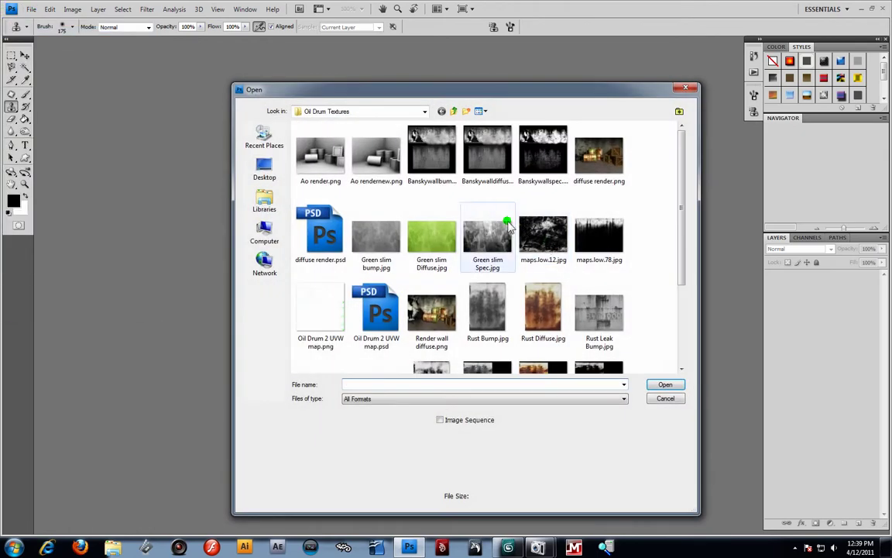
pyautogui.click(377, 159)
pyautogui.click(665, 384)
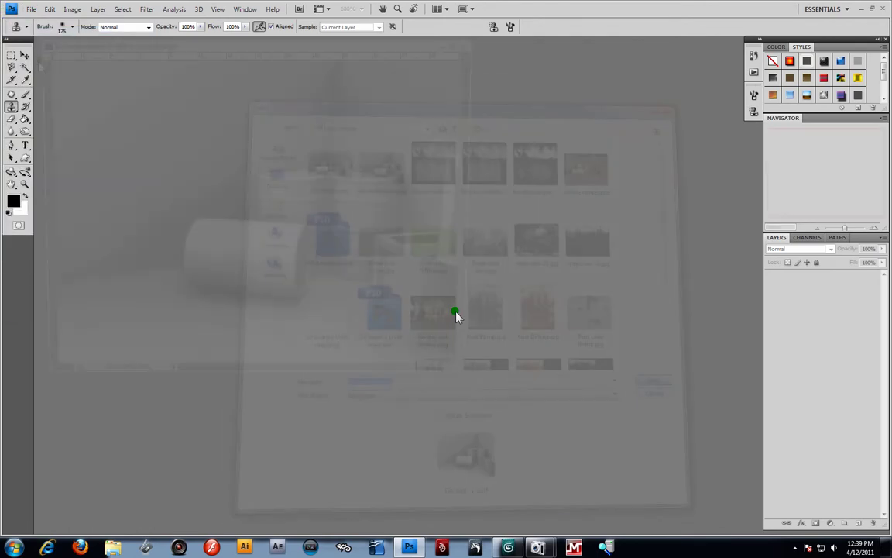
pyautogui.click(29, 9)
pyautogui.click(31, 32)
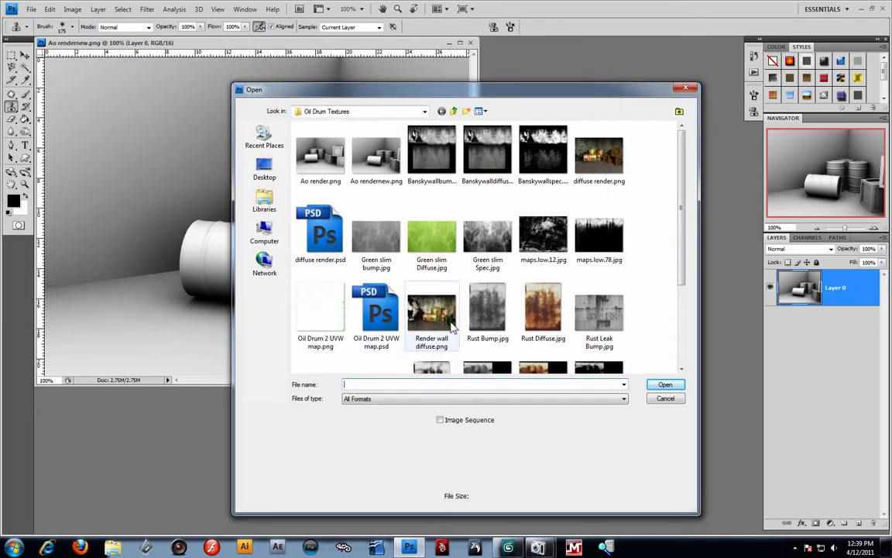
pyautogui.click(422, 306)
pyautogui.click(664, 385)
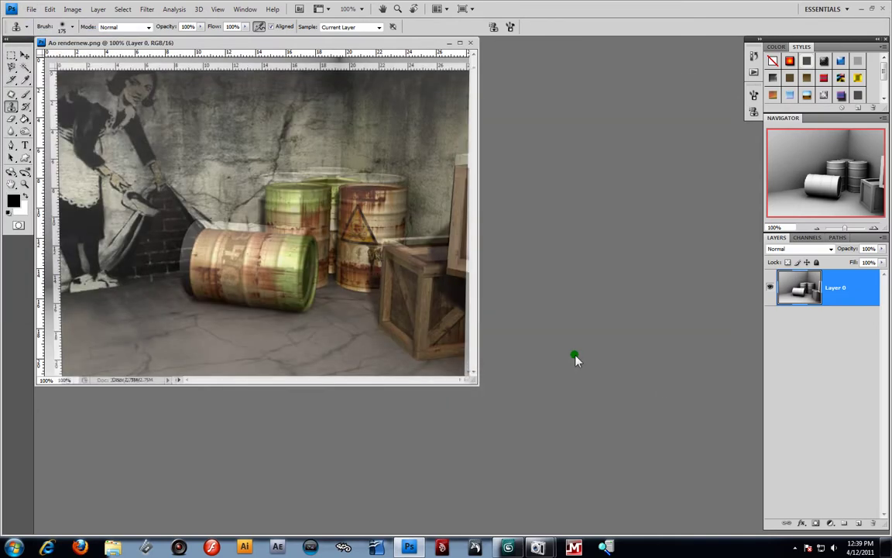
# Copy the occlusion render into Render wall diffuse.png as an aligned layer above the diffuse, and close the Ao rendernew.png document
pyautogui.moveTo(246, 56); pyautogui.dragTo(457, 185)
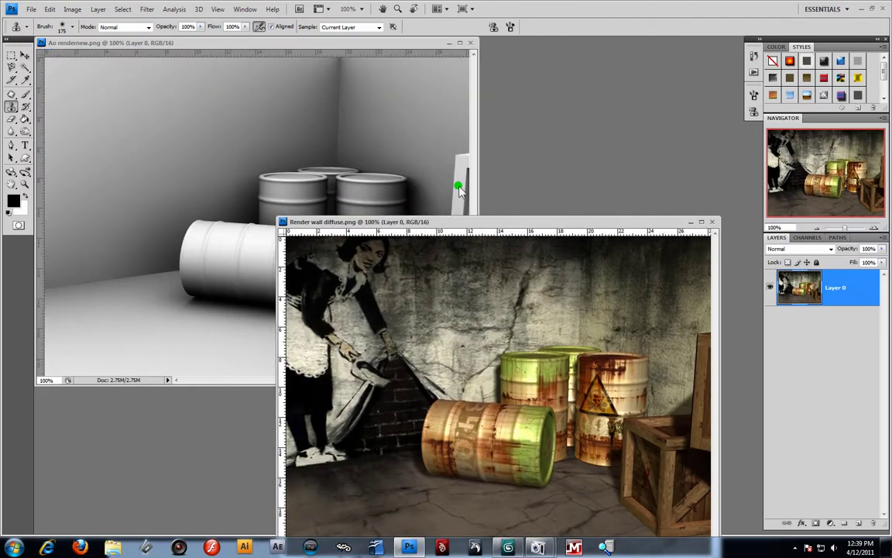
pyautogui.click(24, 57)
pyautogui.click(185, 123)
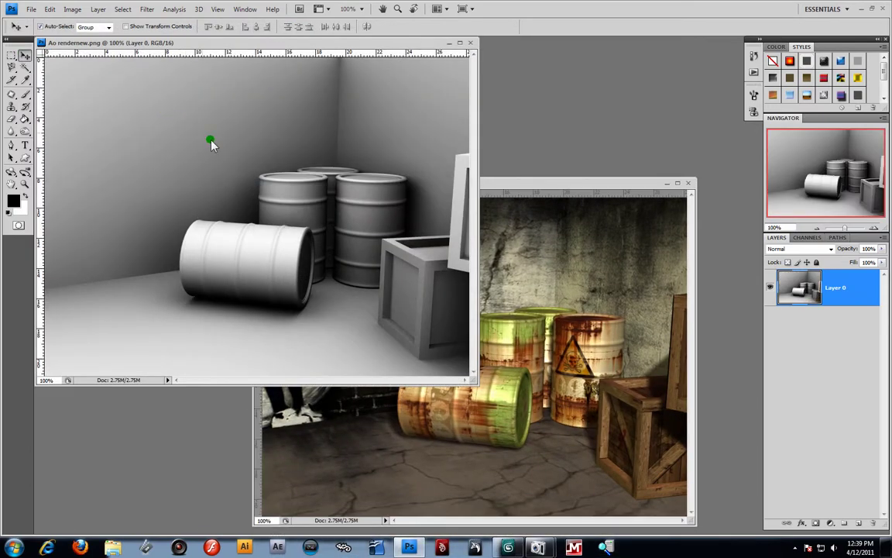
pyautogui.moveTo(236, 179); pyautogui.dragTo(524, 299)
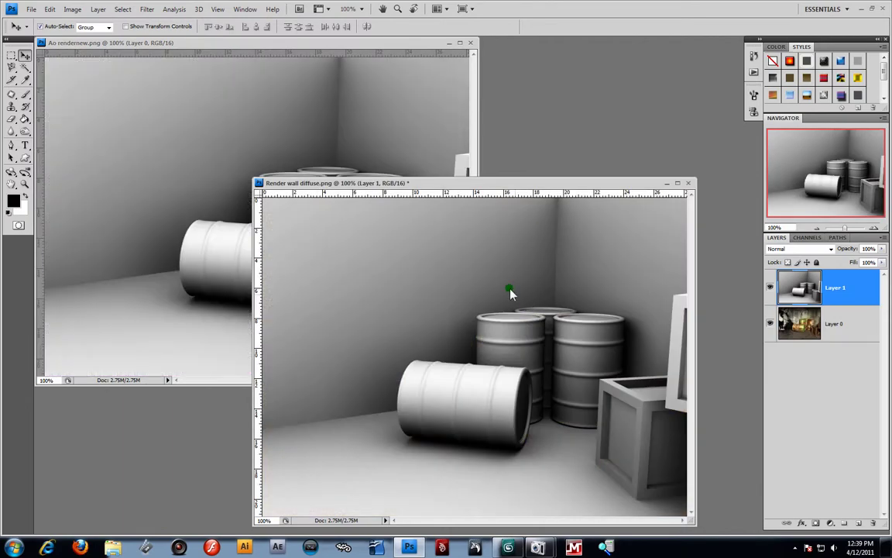
pyautogui.click(471, 43)
pyautogui.moveTo(560, 185); pyautogui.dragTo(458, 90)
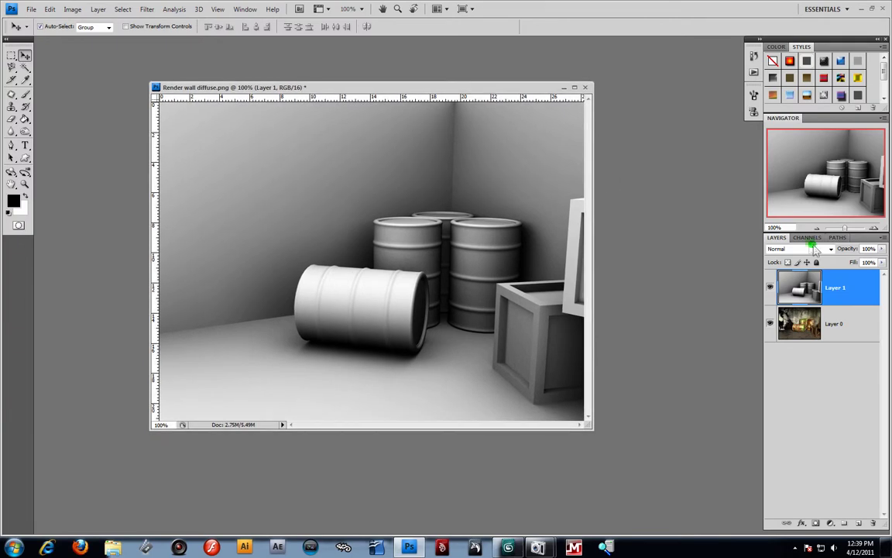
# Set the occlusion layer's blend mode to Multiply and its opacity to 75%
pyautogui.click(815, 248)
pyautogui.click(816, 248)
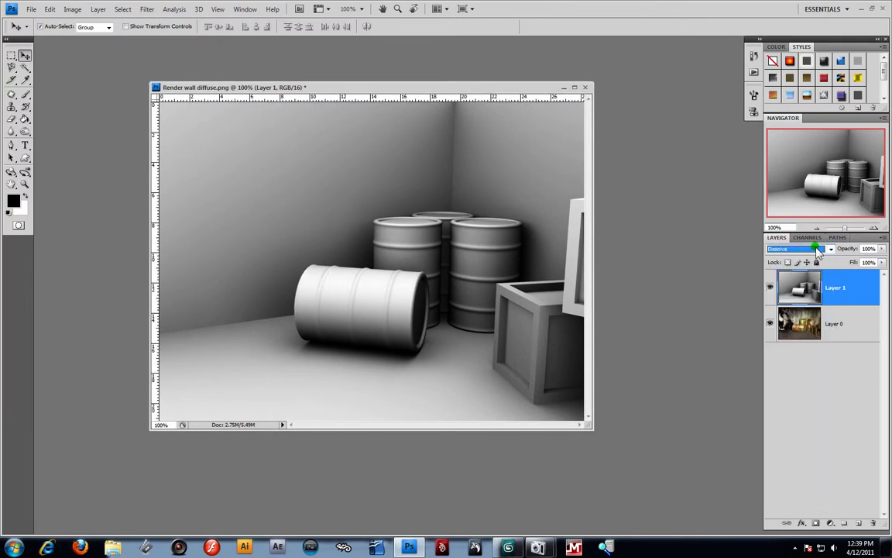
pyautogui.press('Down')
pyautogui.press('Down')
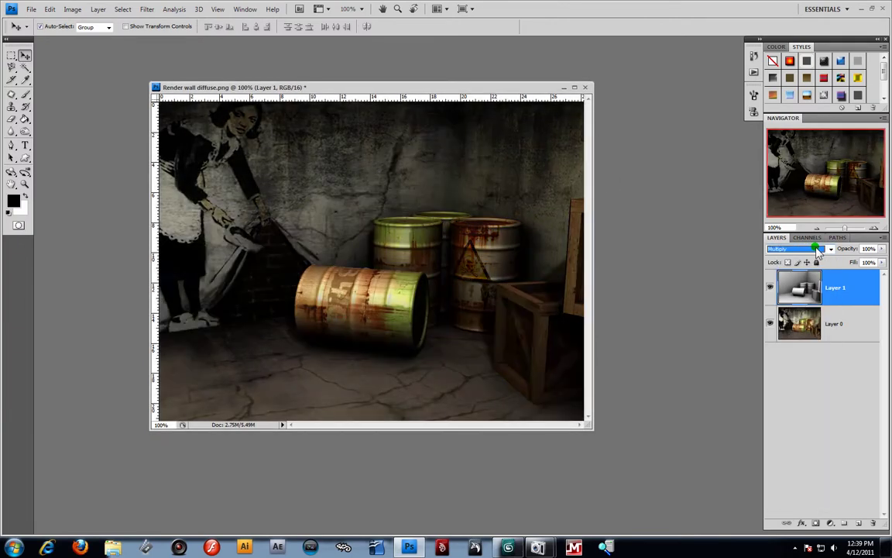
pyautogui.click(882, 249)
pyautogui.moveTo(881, 262); pyautogui.dragTo(870, 264)
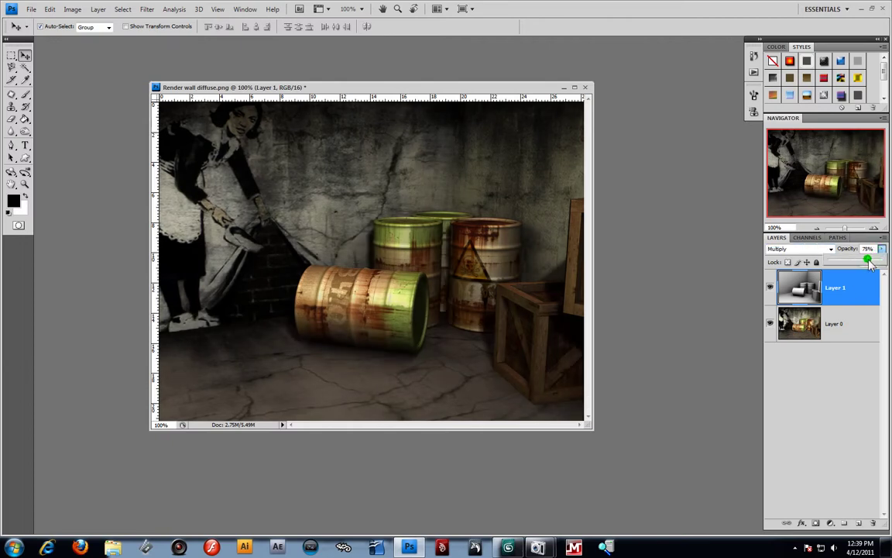
pyautogui.moveTo(340, 88); pyautogui.dragTo(362, 83)
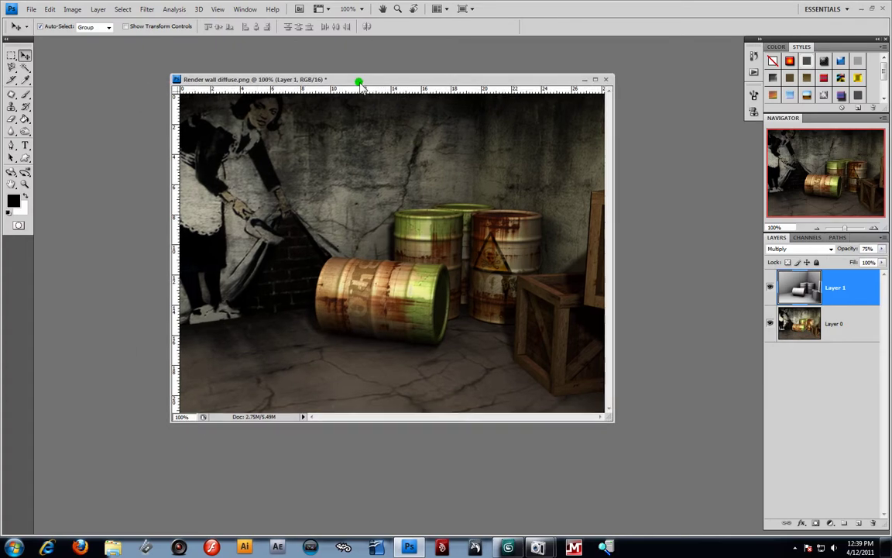
# Toggle the occlusion layer's visibility repeatedly to compare the image with and without the occlusion shading
pyautogui.click(771, 287)
pyautogui.click(770, 287)
pyautogui.click(771, 288)
pyautogui.click(771, 288)
pyautogui.click(770, 287)
pyautogui.click(771, 287)
pyautogui.click(770, 287)
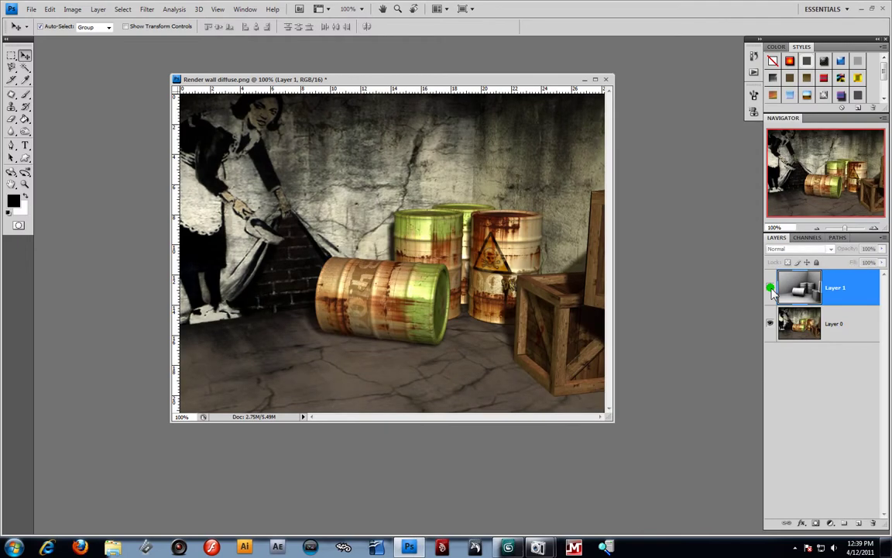
pyautogui.click(771, 288)
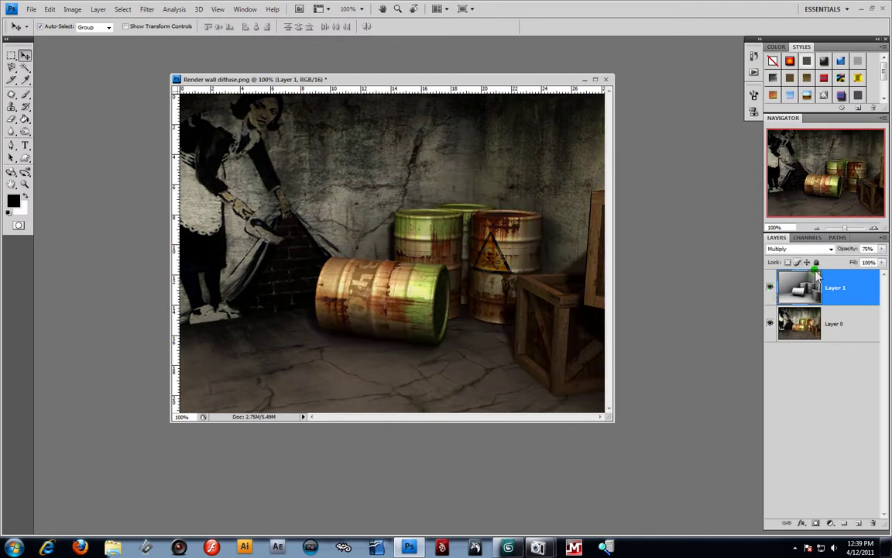
# Hide the diffuse layer, set the occlusion layer to 100% opacity, and raise its RGB curve to output 131 at input 104
pyautogui.click(858, 299)
pyautogui.click(771, 323)
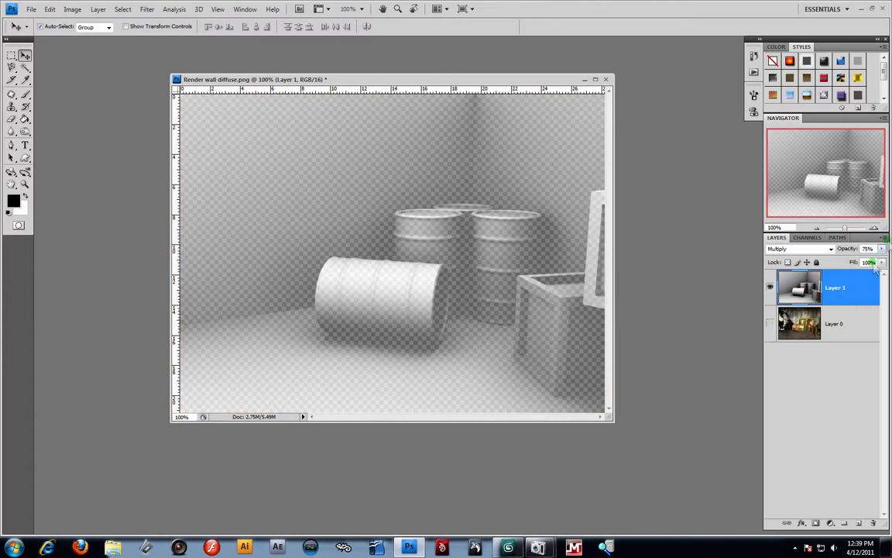
pyautogui.press('0')
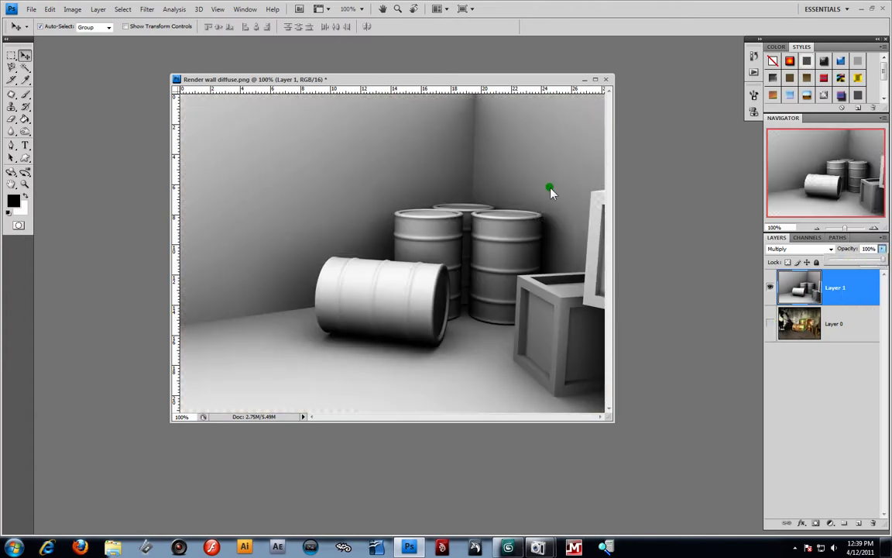
pyautogui.click(72, 8)
pyautogui.moveTo(68, 37)
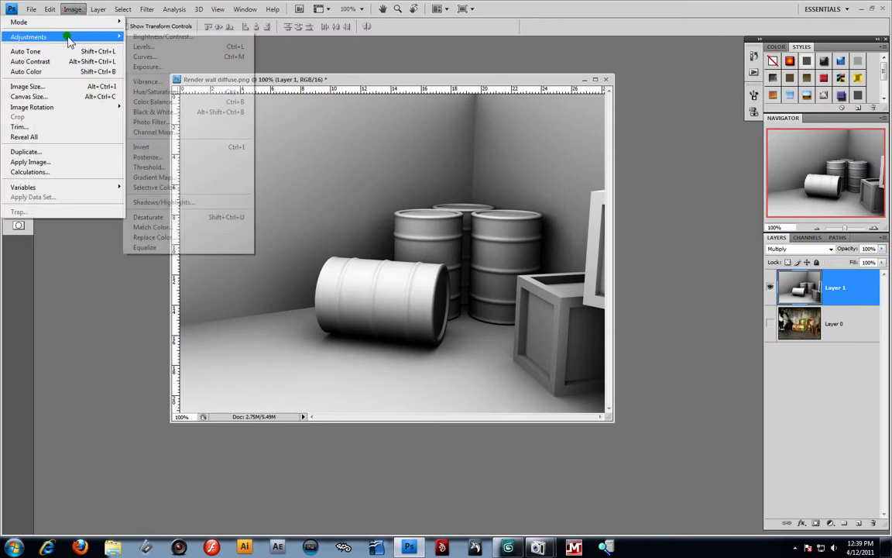
pyautogui.click(143, 56)
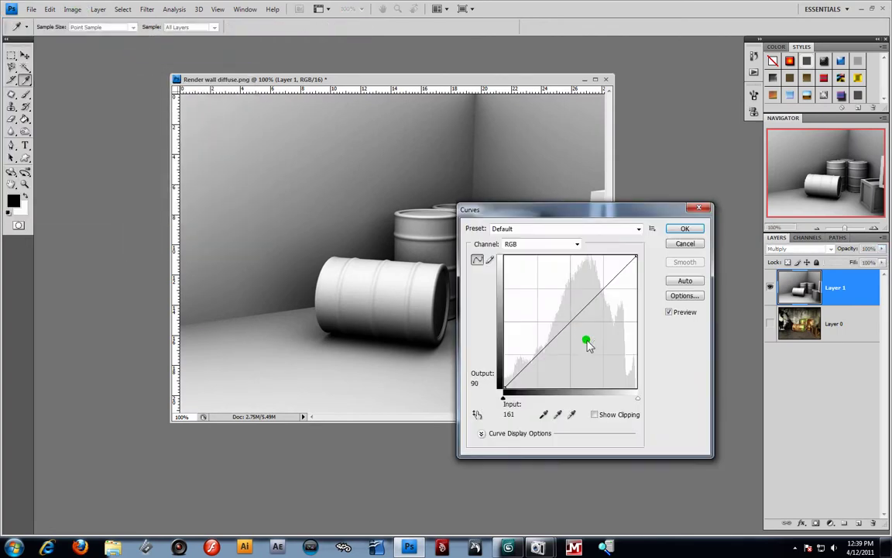
pyautogui.moveTo(565, 326); pyautogui.dragTo(559, 324)
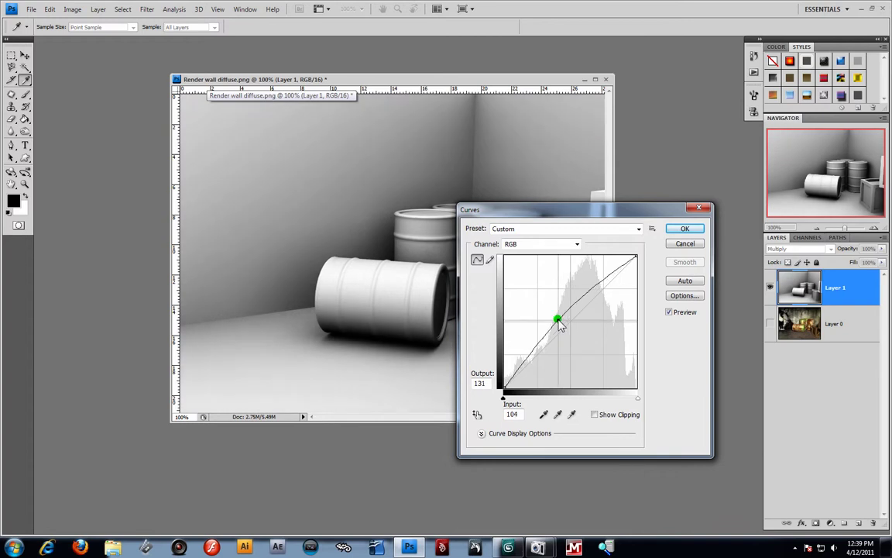
# In Curves, lower the red channel to output 109 at input 126 and raise green to output 127 at input 116
pyautogui.click(577, 245)
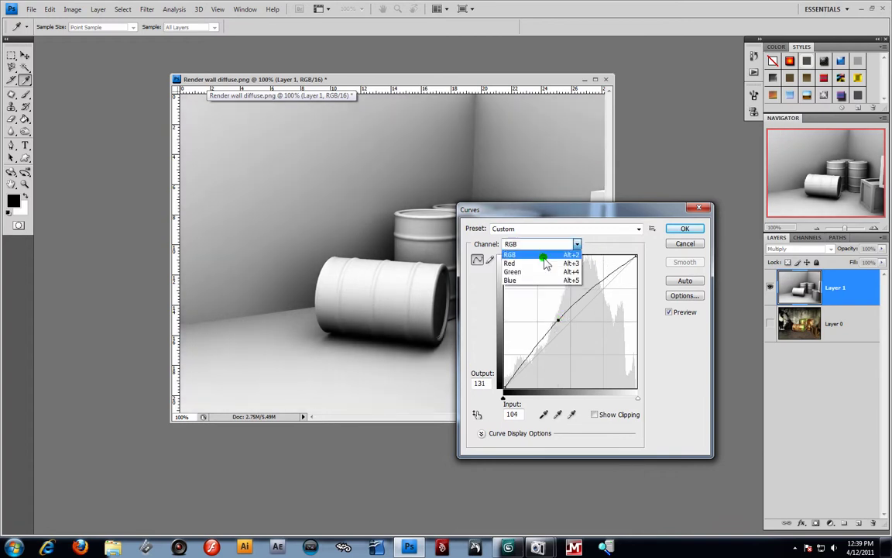
pyautogui.click(540, 264)
pyautogui.moveTo(565, 321); pyautogui.dragTo(610, 202)
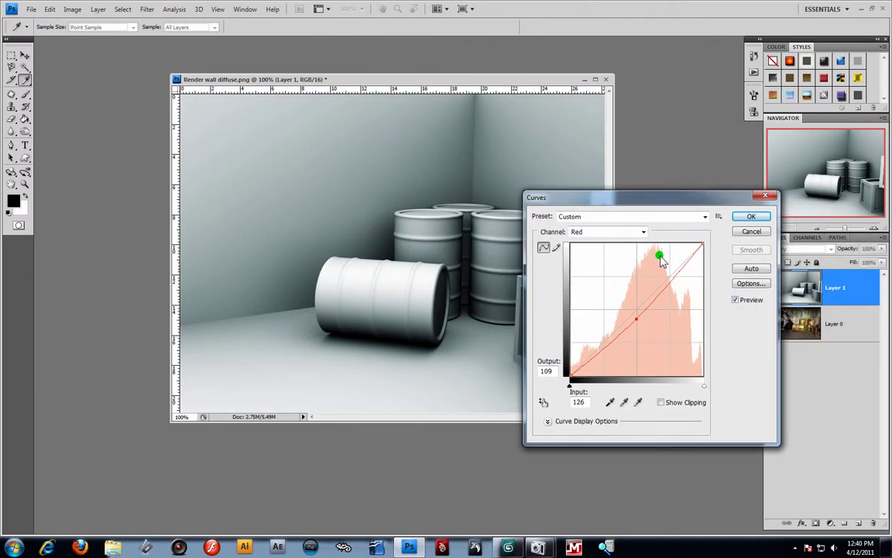
pyautogui.click(643, 232)
pyautogui.click(604, 260)
pyautogui.moveTo(630, 316)
pyautogui.mouseDown()
pyautogui.moveTo(630, 307)
pyautogui.moveTo(633, 314)
pyautogui.mouseUp()
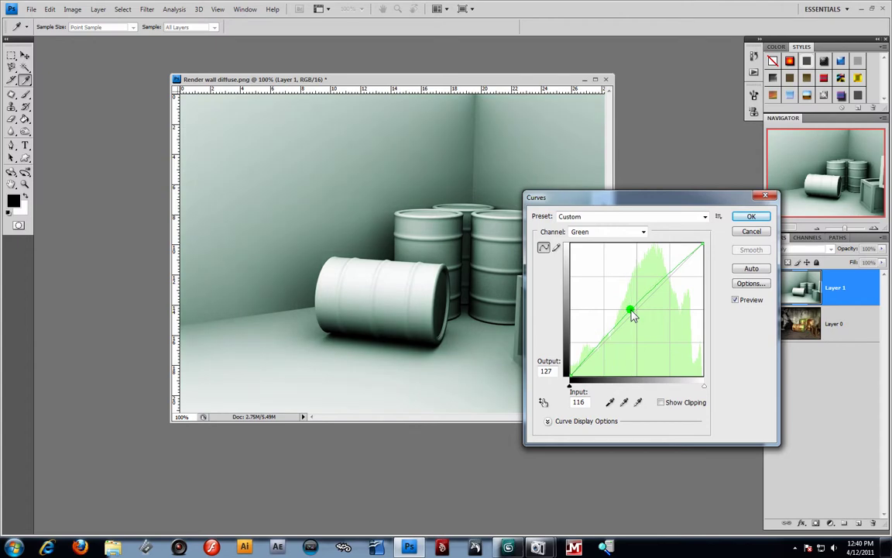
# Adjust the midpoint of the blue channel's curve slightly and apply the Curves adjustment to the occlusion layer
pyautogui.click(642, 231)
pyautogui.click(600, 268)
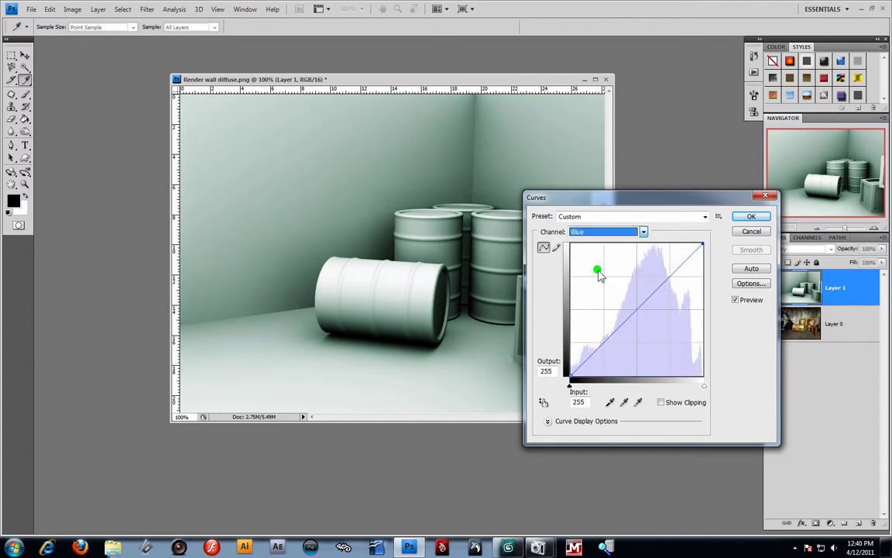
pyautogui.moveTo(633, 311); pyautogui.dragTo(634, 321)
pyautogui.moveTo(634, 197); pyautogui.dragTo(304, 224)
pyautogui.click(407, 239)
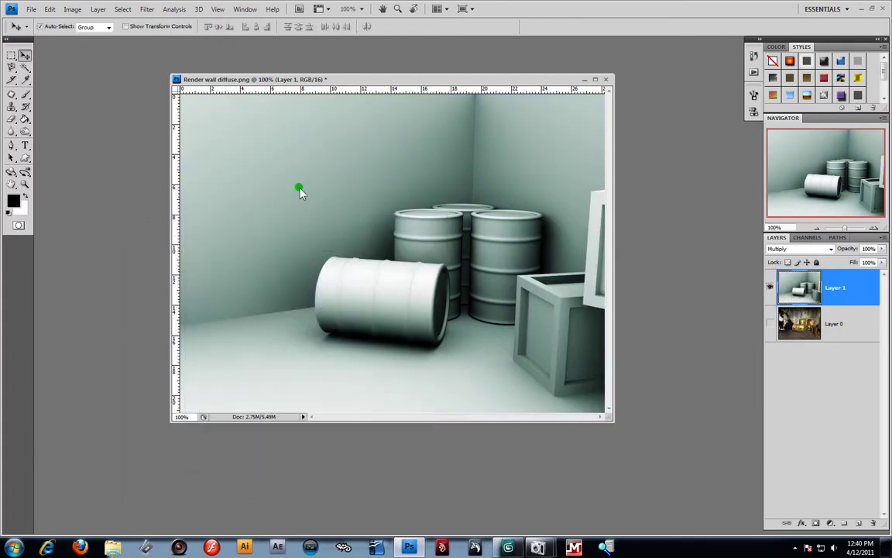
# Show the diffuse layer again and set the tinted occlusion layer's opacity to 75%
pyautogui.click(770, 325)
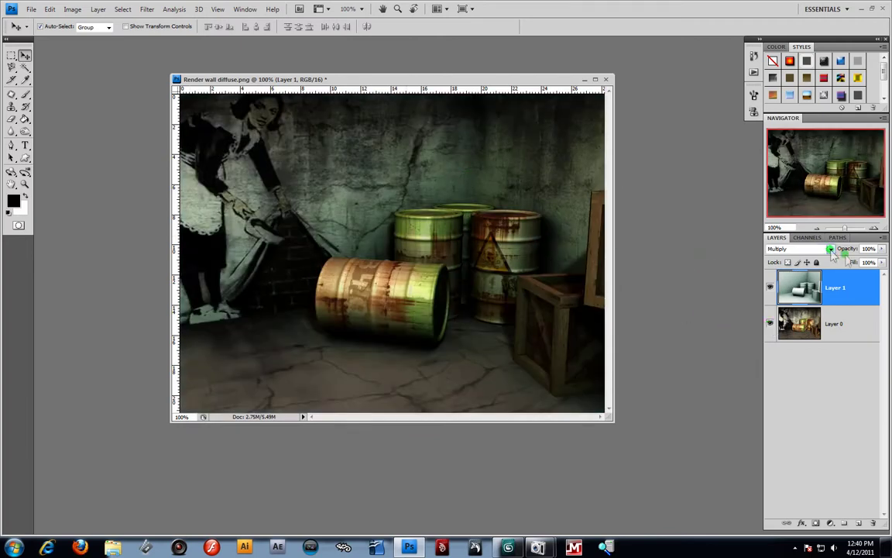
pyautogui.click(882, 248)
pyautogui.moveTo(879, 261); pyautogui.dragTo(869, 266)
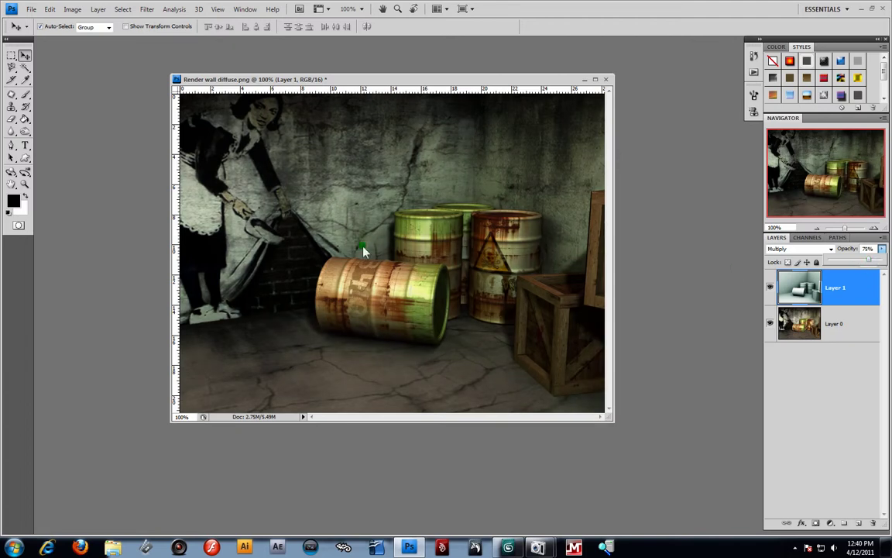
# Desaturate the diffuse layer with a Hue/Saturation adjustment, setting saturation to about -58
pyautogui.click(811, 326)
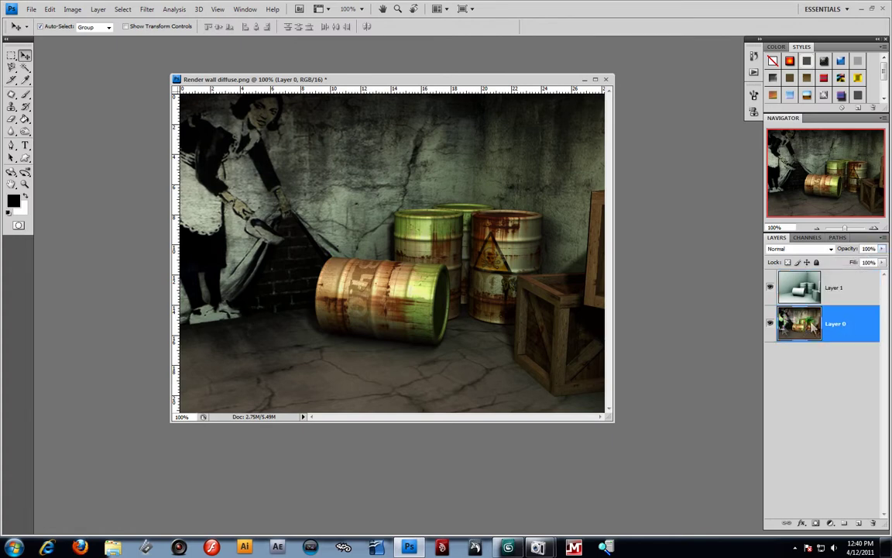
pyautogui.click(771, 288)
pyautogui.click(771, 287)
pyautogui.click(72, 10)
pyautogui.moveTo(71, 35)
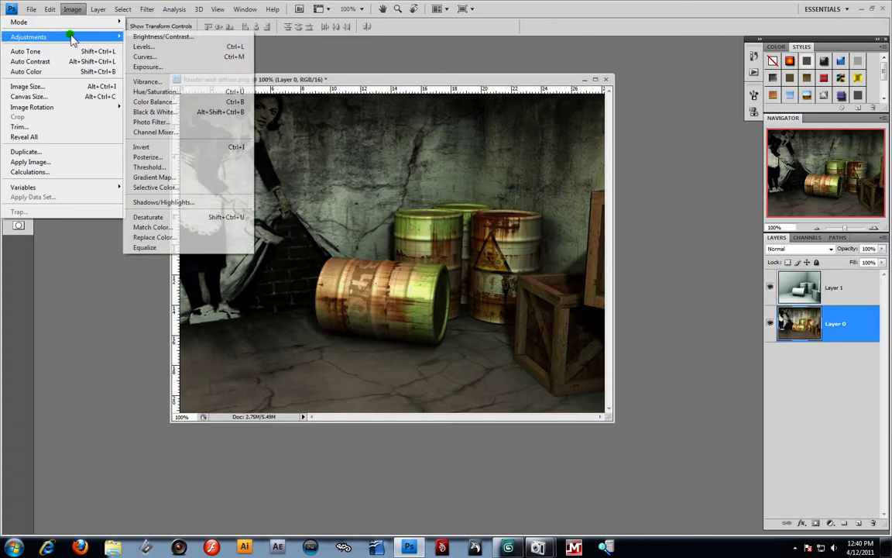
pyautogui.click(207, 92)
pyautogui.click(603, 361)
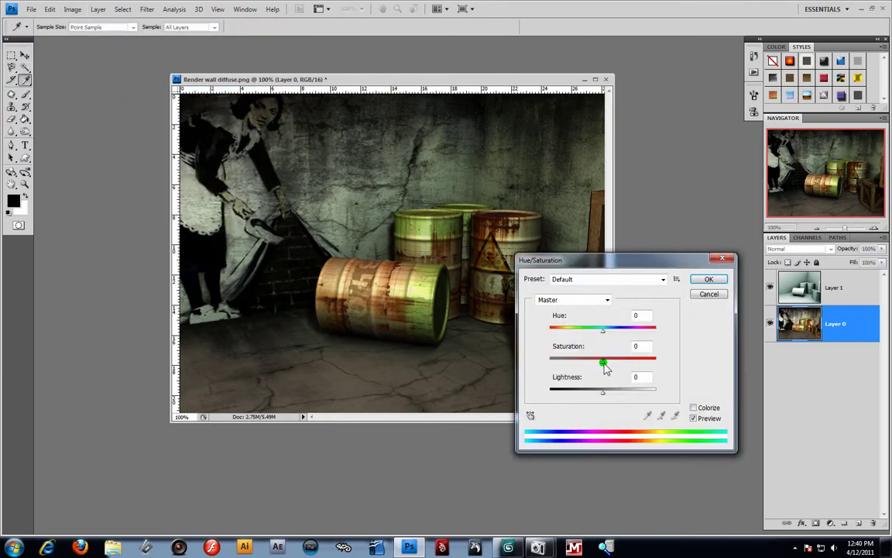
pyautogui.moveTo(602, 363); pyautogui.dragTo(570, 366)
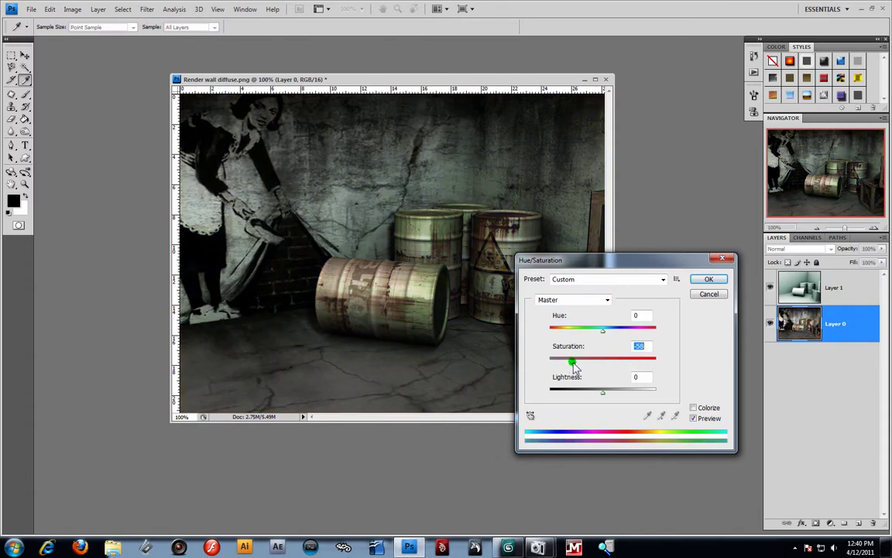
pyautogui.moveTo(650, 259); pyautogui.dragTo(264, 250)
pyautogui.click(336, 268)
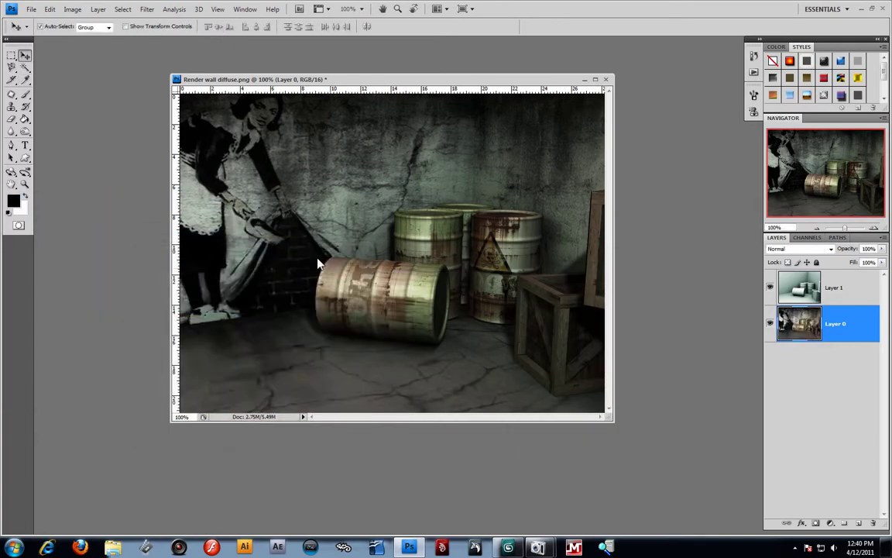
# Keep the diffuse layer selected and convert the document's colour depth to 8 Bits/Channel
pyautogui.click(838, 288)
pyautogui.click(841, 323)
pyautogui.click(145, 9)
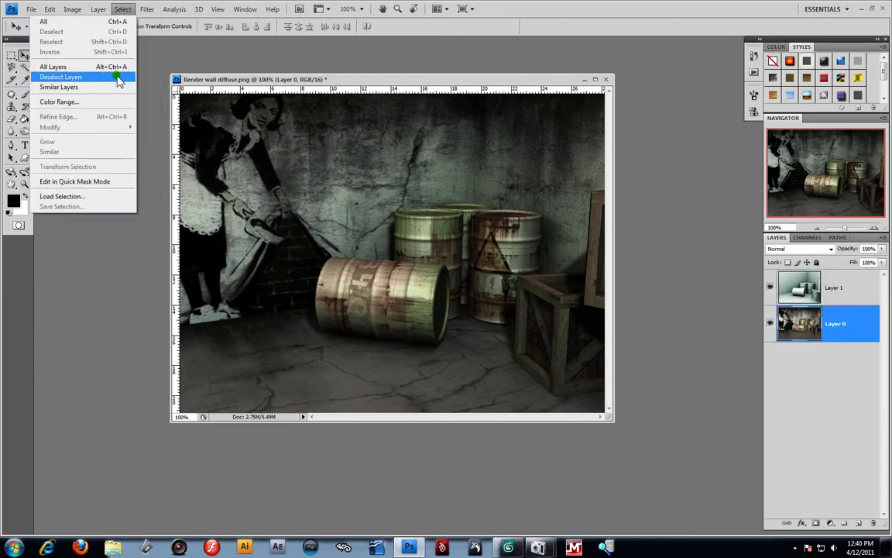
pyautogui.moveTo(71, 9)
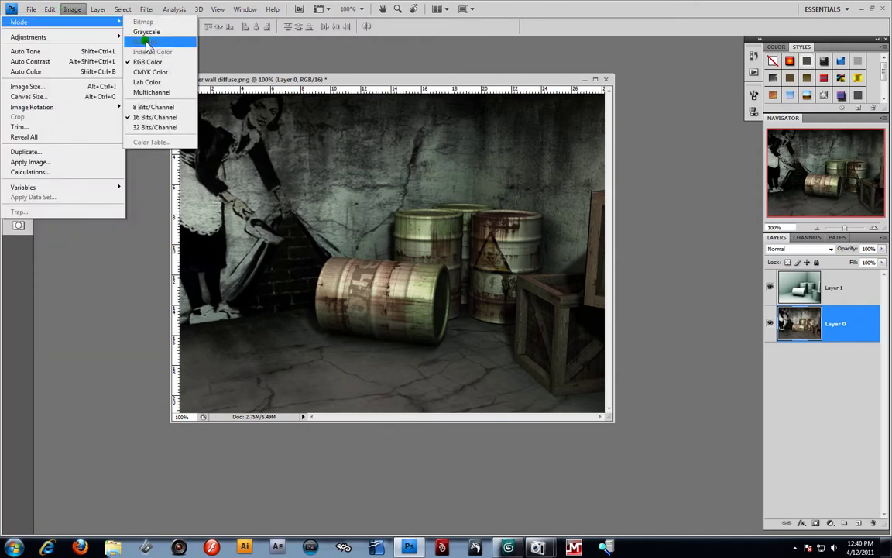
pyautogui.click(162, 109)
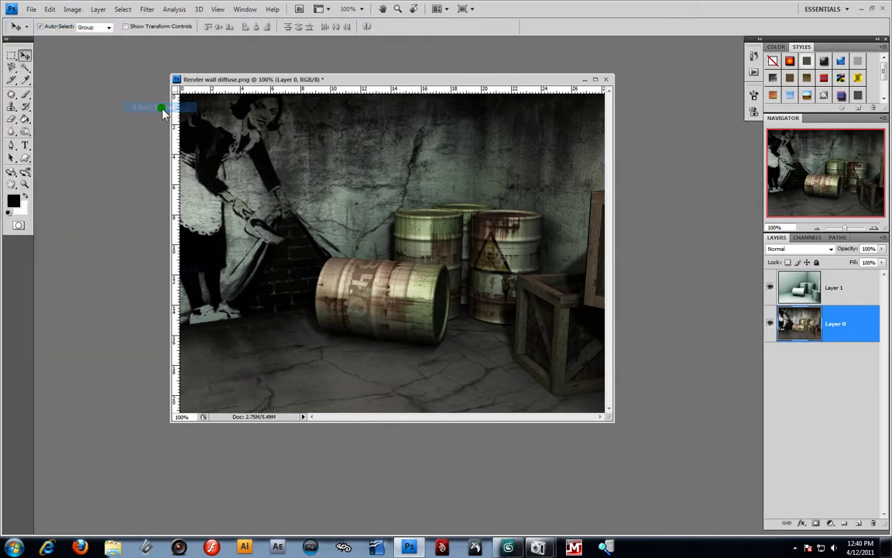
# Add a very small amount of monochromatic Gaussian noise to the diffuse layer
pyautogui.click(145, 10)
pyautogui.moveTo(123, 90)
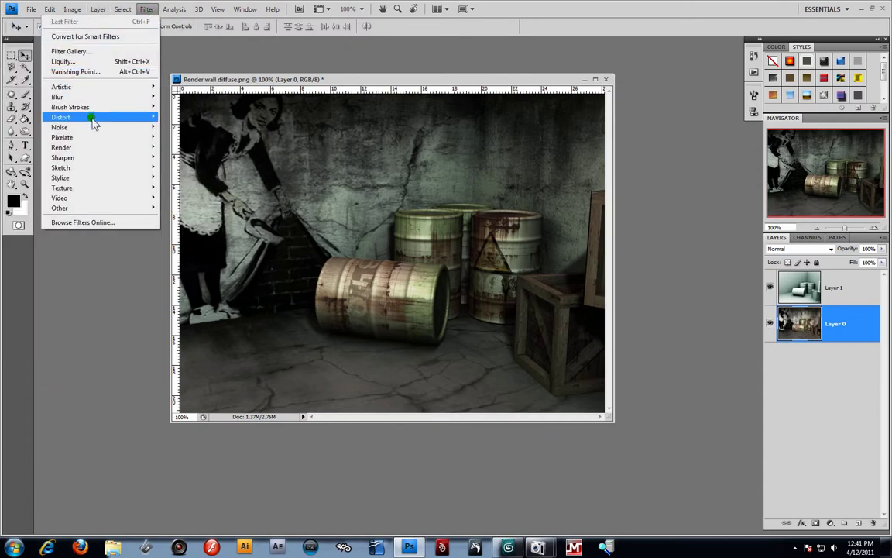
pyautogui.moveTo(93, 127)
pyautogui.click(194, 124)
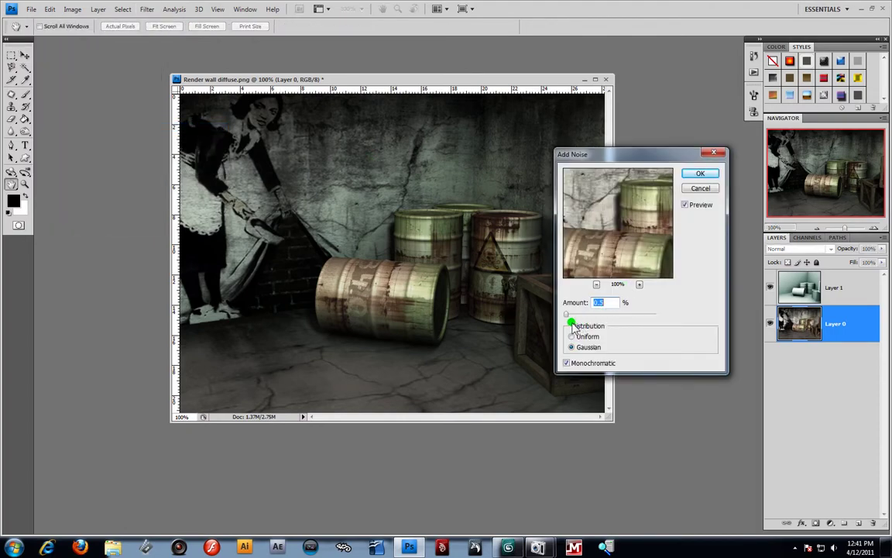
pyautogui.moveTo(566, 316); pyautogui.dragTo(568, 316)
pyautogui.click(700, 172)
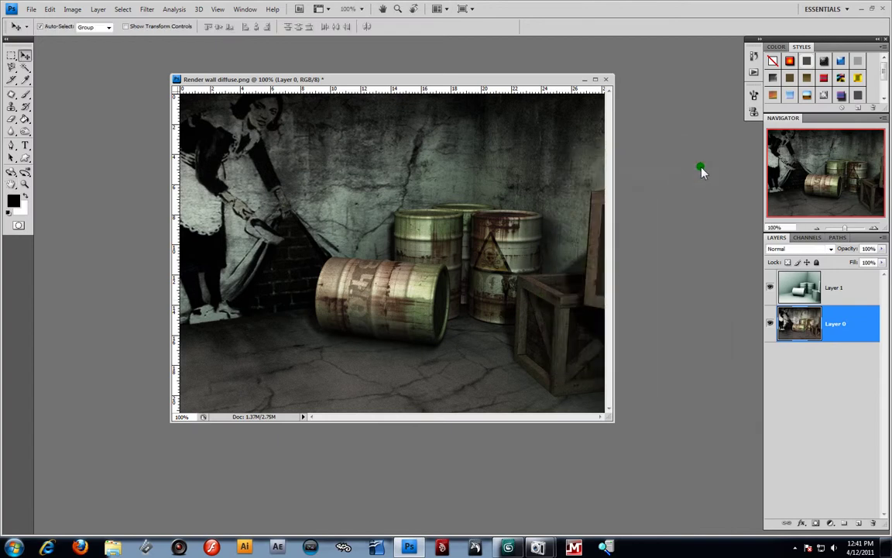
# Apply a Diffuse Glow filter to the diffuse layer with graininess 0, glow amount 5 and clear amount 19
pyautogui.click(144, 9)
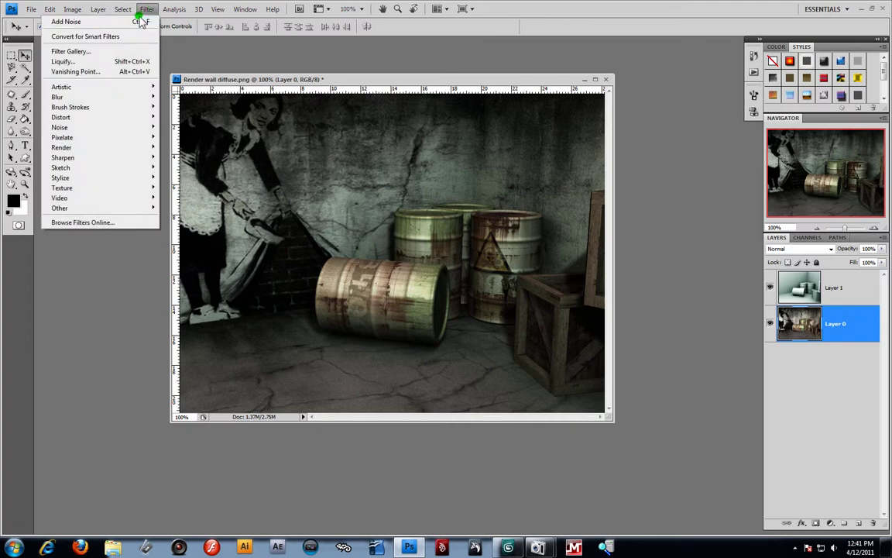
pyautogui.click(118, 51)
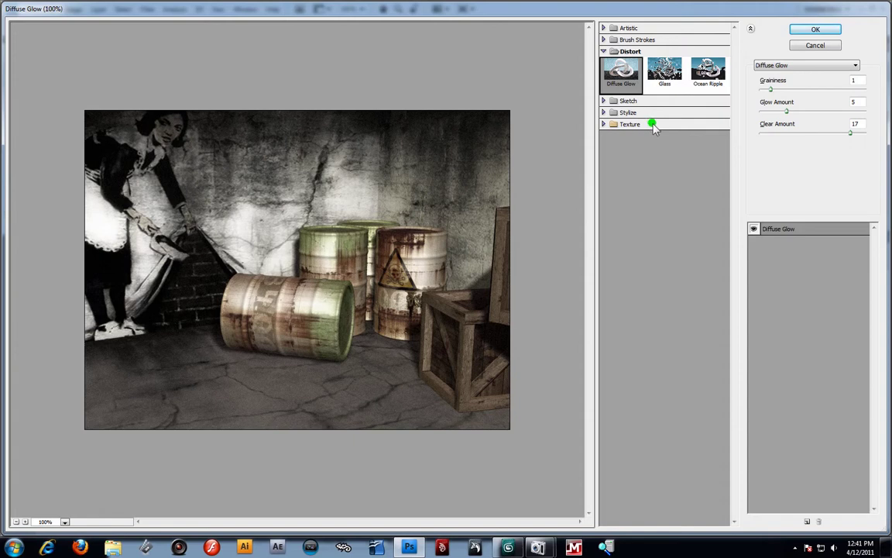
pyautogui.click(775, 111)
pyautogui.moveTo(834, 135); pyautogui.dragTo(859, 136)
pyautogui.click(777, 109)
pyautogui.moveTo(777, 112); pyautogui.dragTo(757, 91)
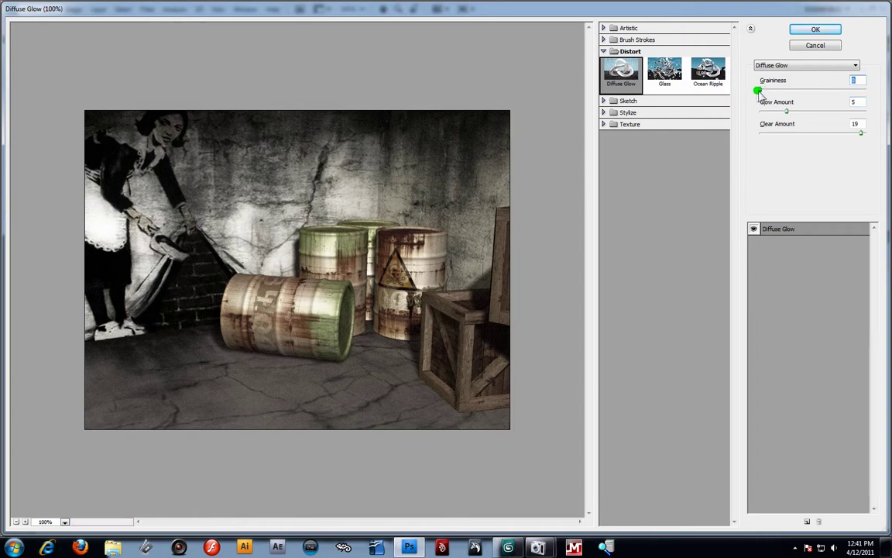
pyautogui.click(797, 28)
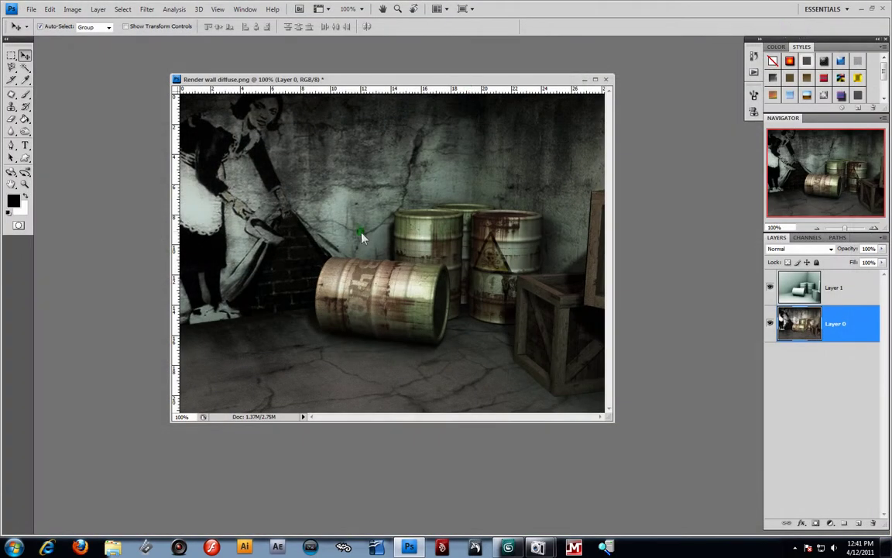
pyautogui.moveTo(474, 80); pyautogui.dragTo(456, 100)
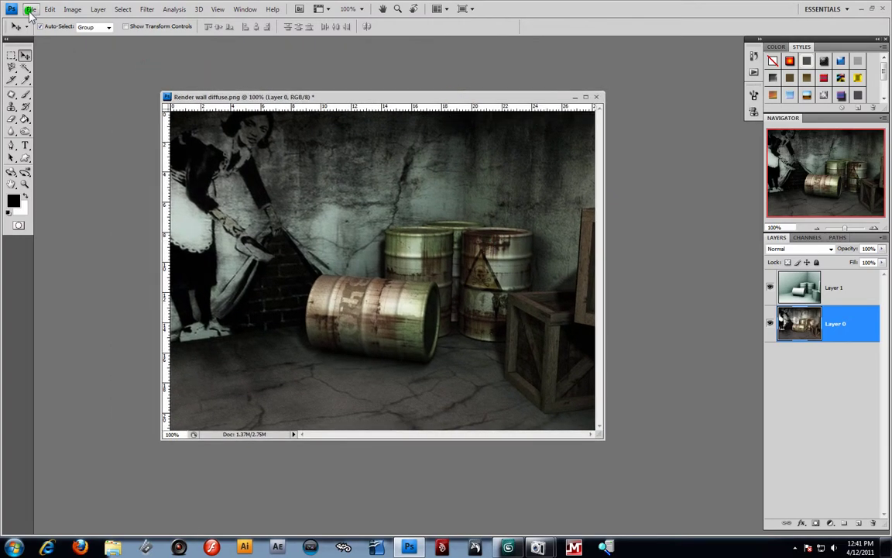
pyautogui.click(406, 99)
pyautogui.moveTo(435, 99); pyautogui.dragTo(442, 111)
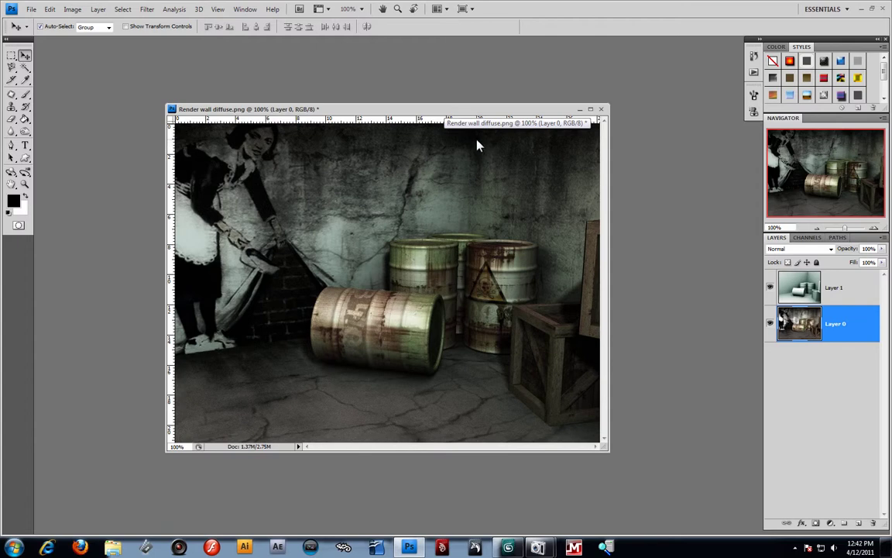
pyautogui.click(462, 110)
pyautogui.moveTo(462, 110); pyautogui.dragTo(467, 115)
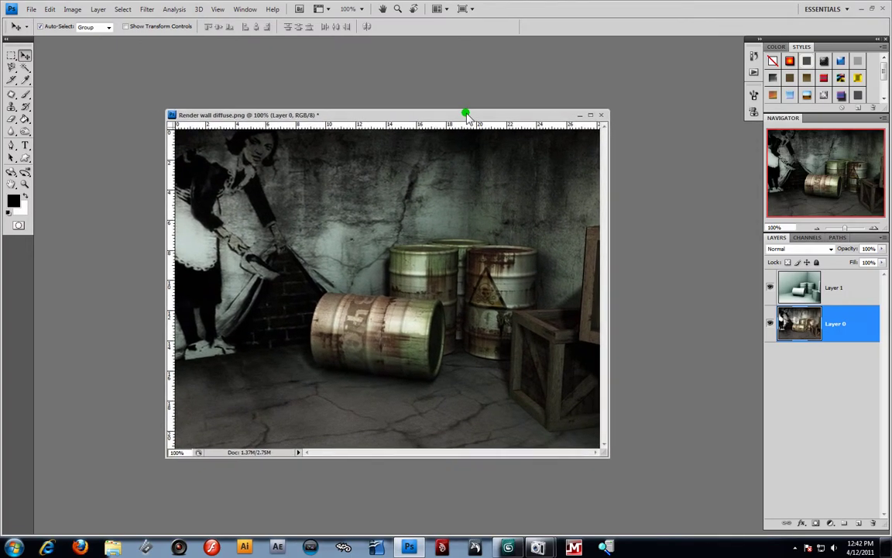